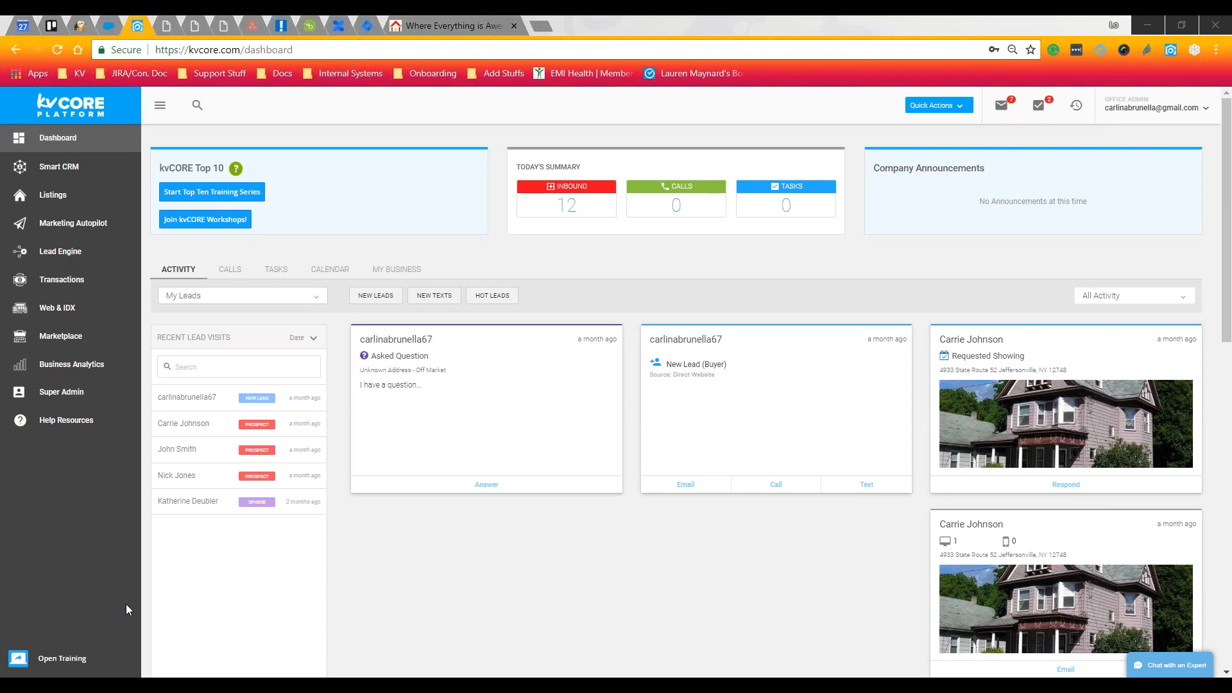
# Start the kvCORE Top 10 training series and open the help resources site
pyautogui.click(51, 661)
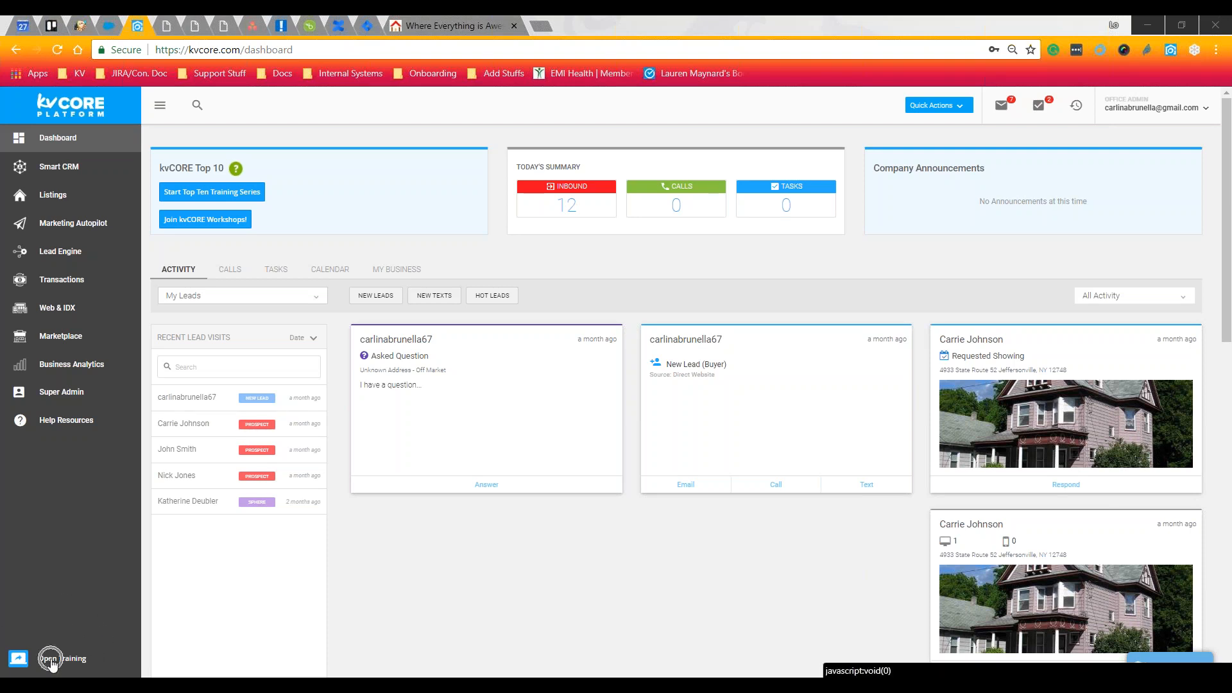
pyautogui.click(52, 664)
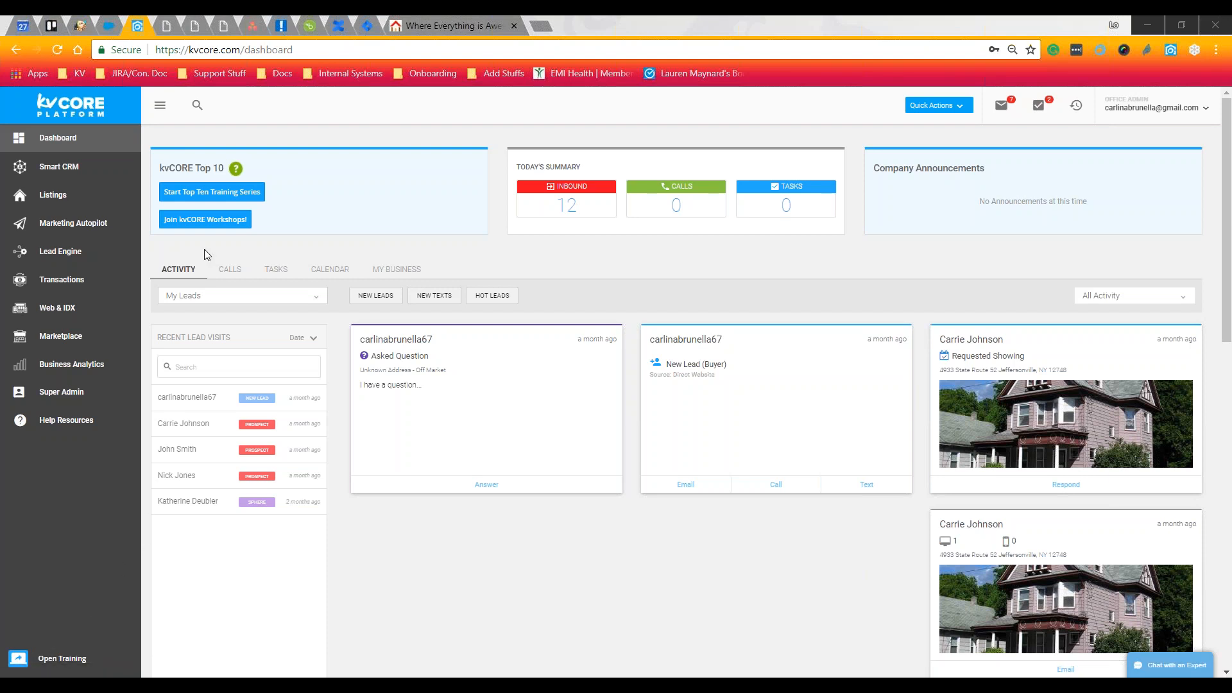
pyautogui.click(221, 191)
pyautogui.press('ctrl')
pyautogui.press('ctrl')
pyautogui.press('ctrl')
pyautogui.press('ctrl')
pyautogui.press('ctrl')
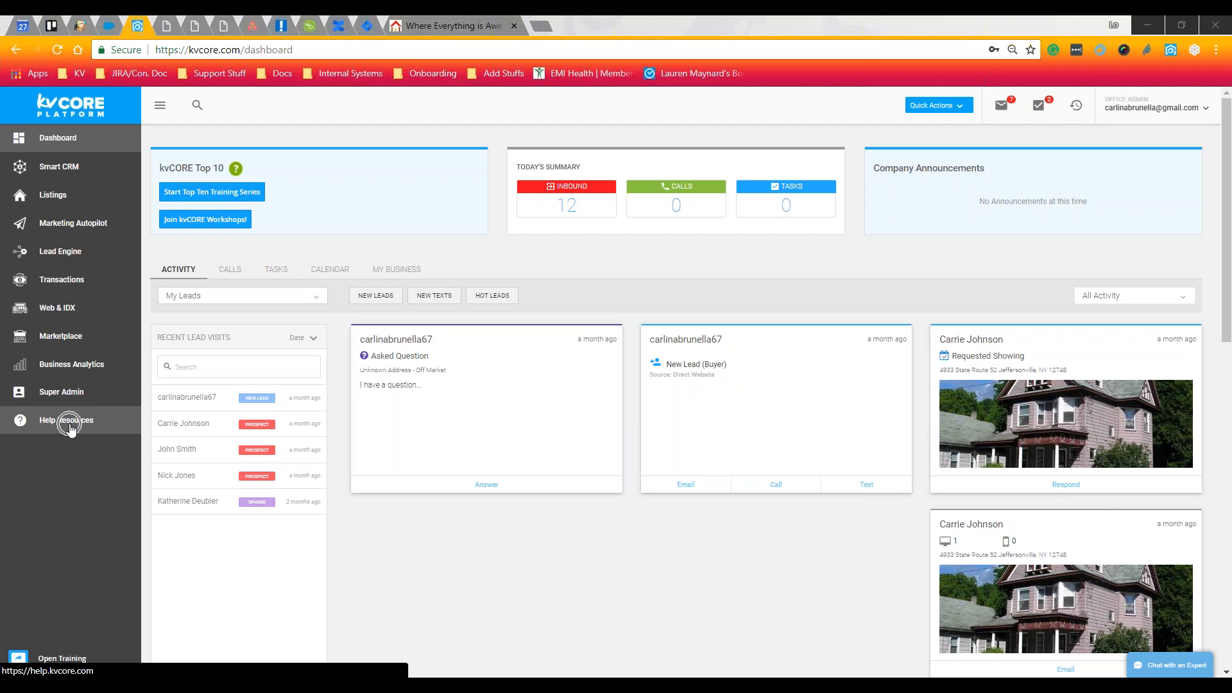
pyautogui.press('ctrl')
pyautogui.click(71, 429)
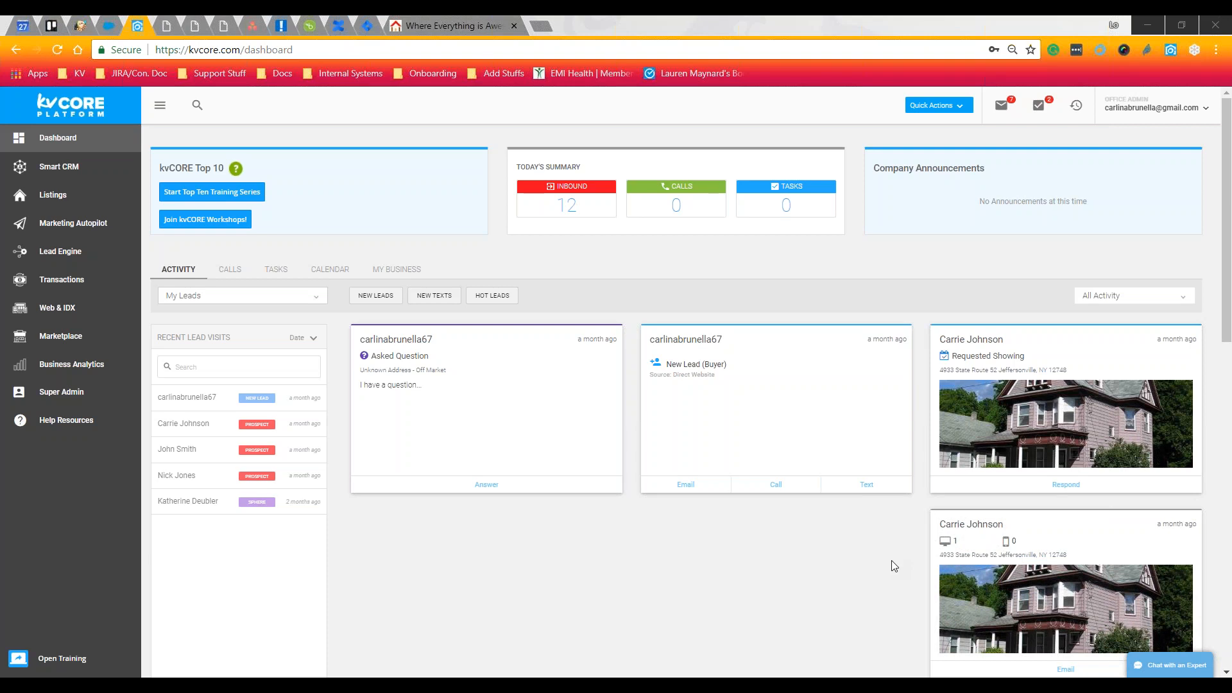
# Open the agent's public website from the account menu at the top right
pyautogui.click(1147, 113)
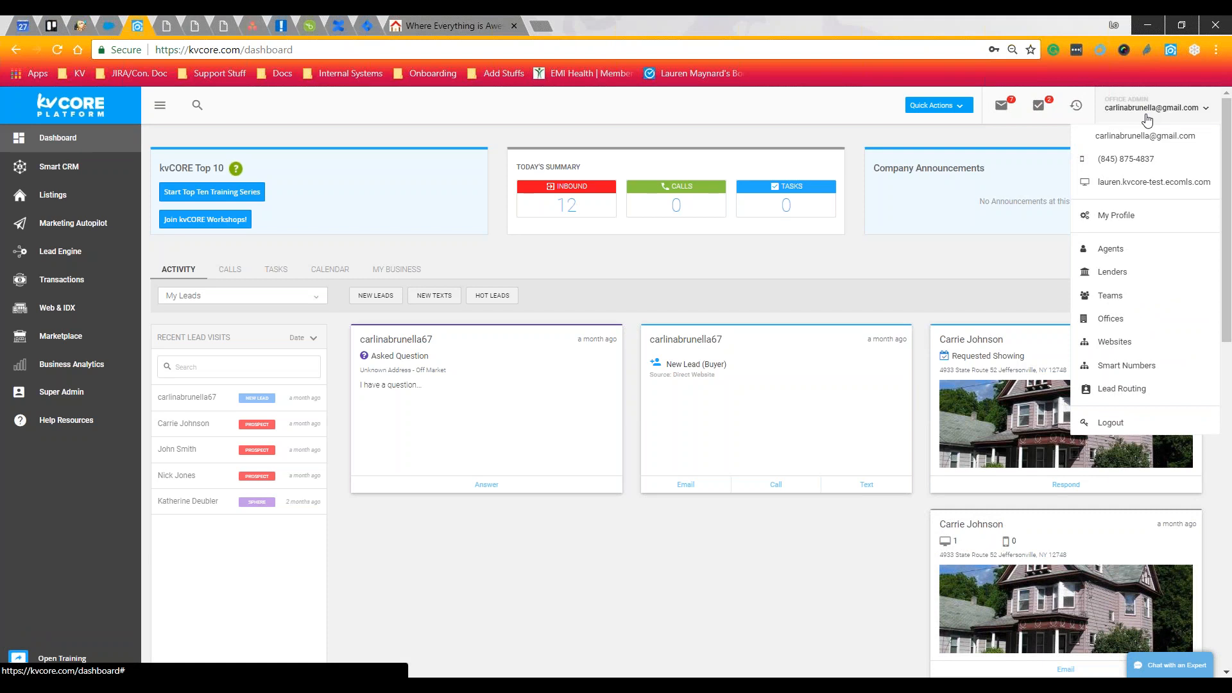
pyautogui.click(1130, 191)
pyautogui.click(1130, 192)
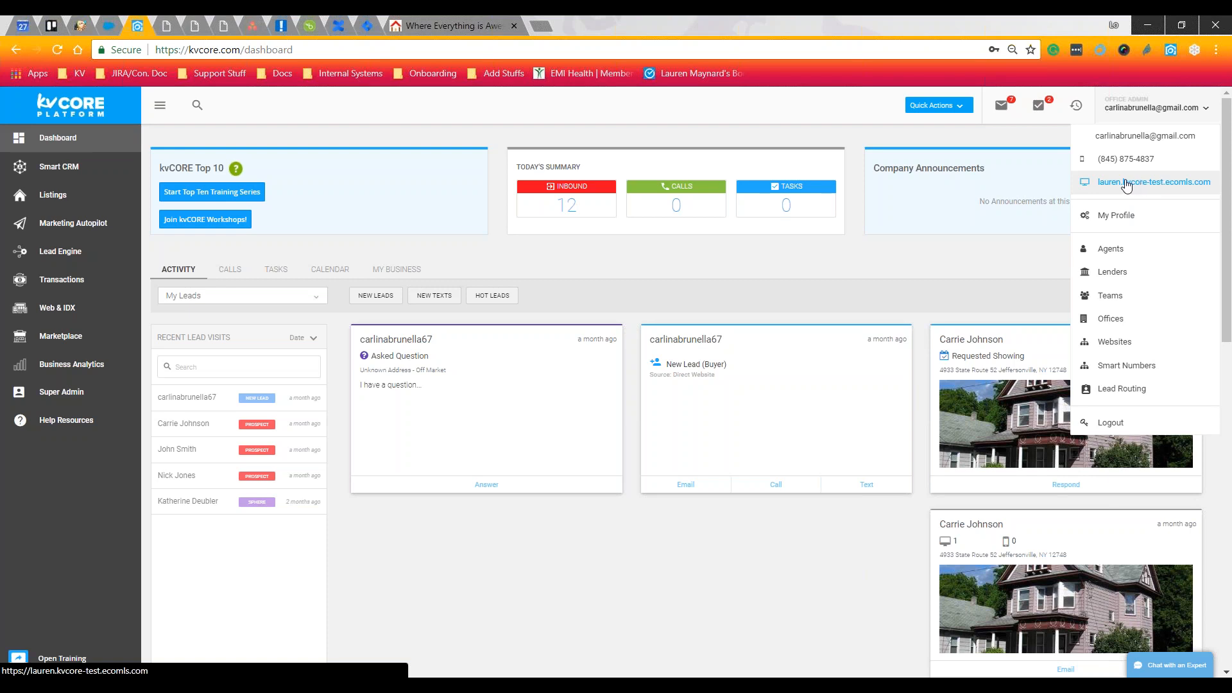
pyautogui.click(1140, 185)
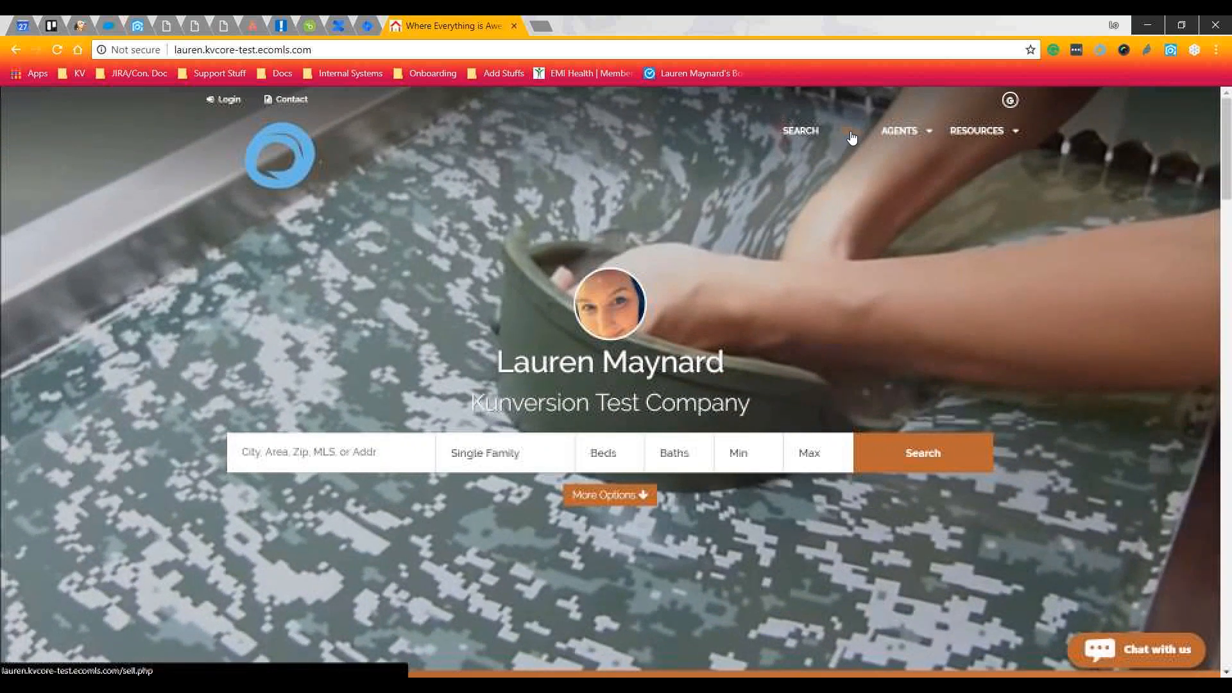
# Go to the website's SELL page with the address-based home value form
pyautogui.click(851, 137)
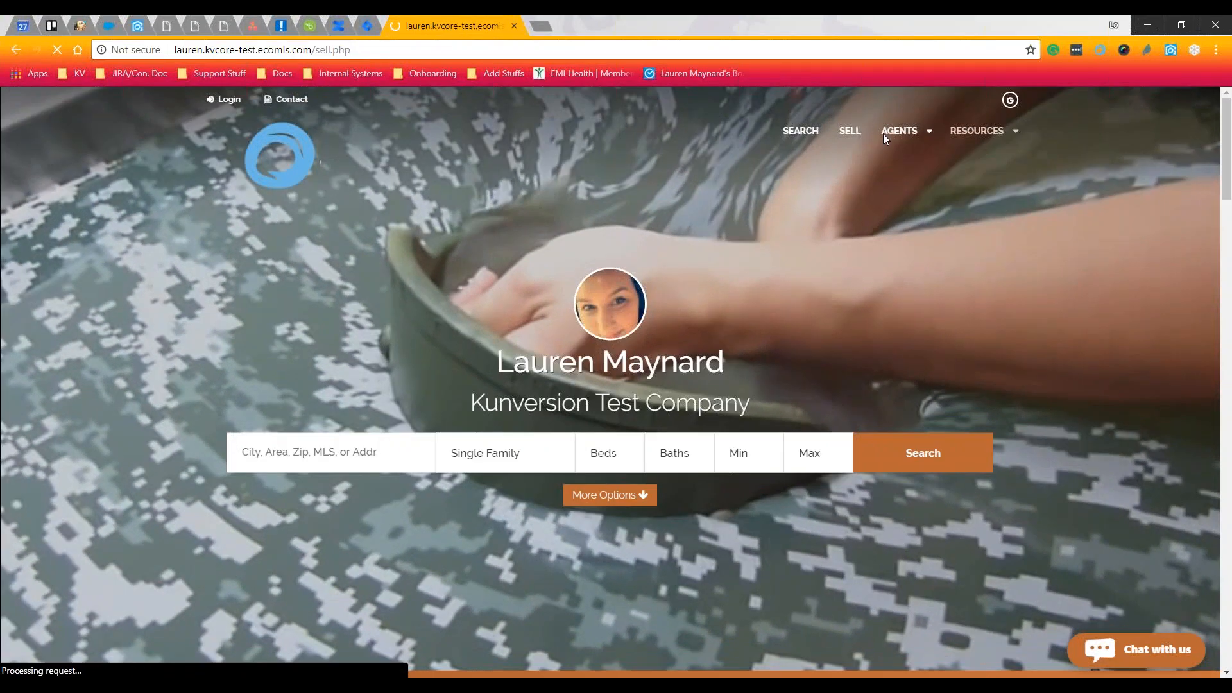
pyautogui.moveTo(883, 133)
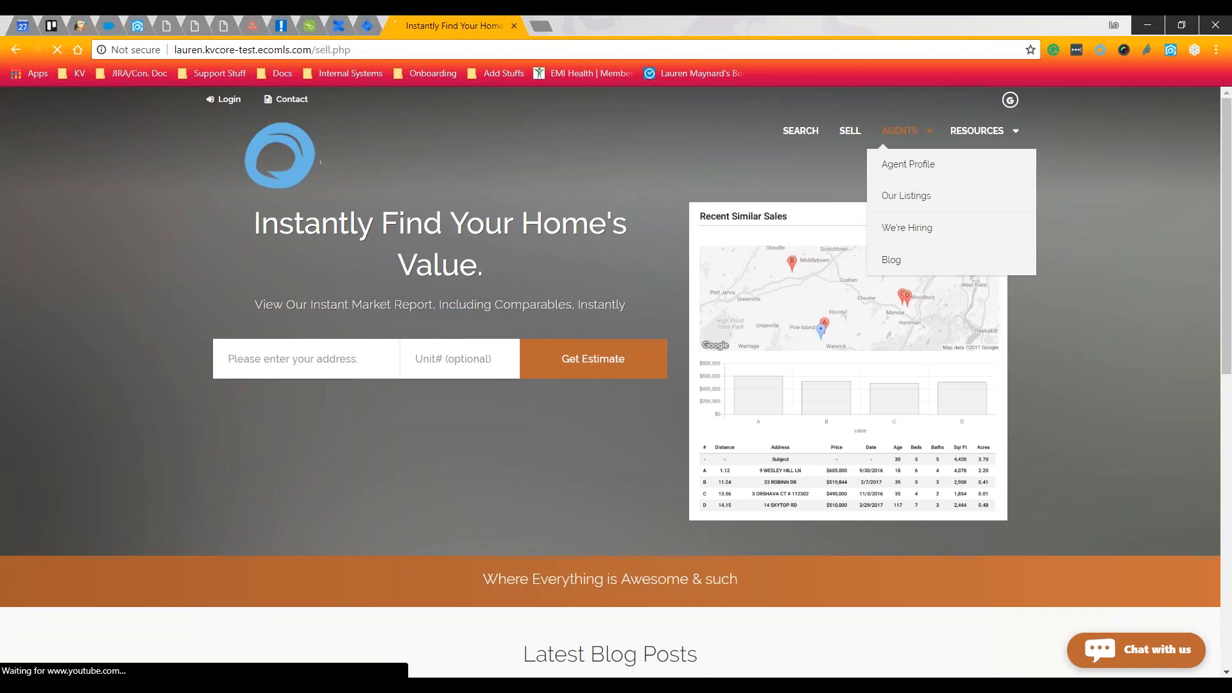
pyautogui.click(847, 136)
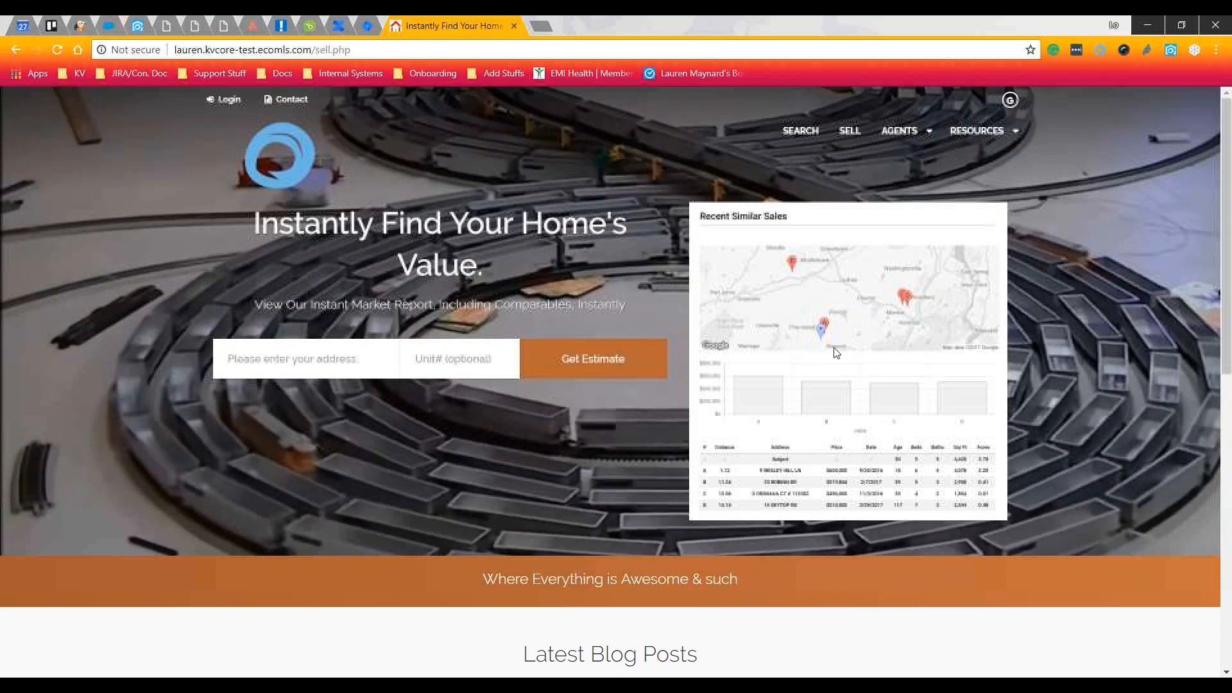
pyautogui.click(831, 364)
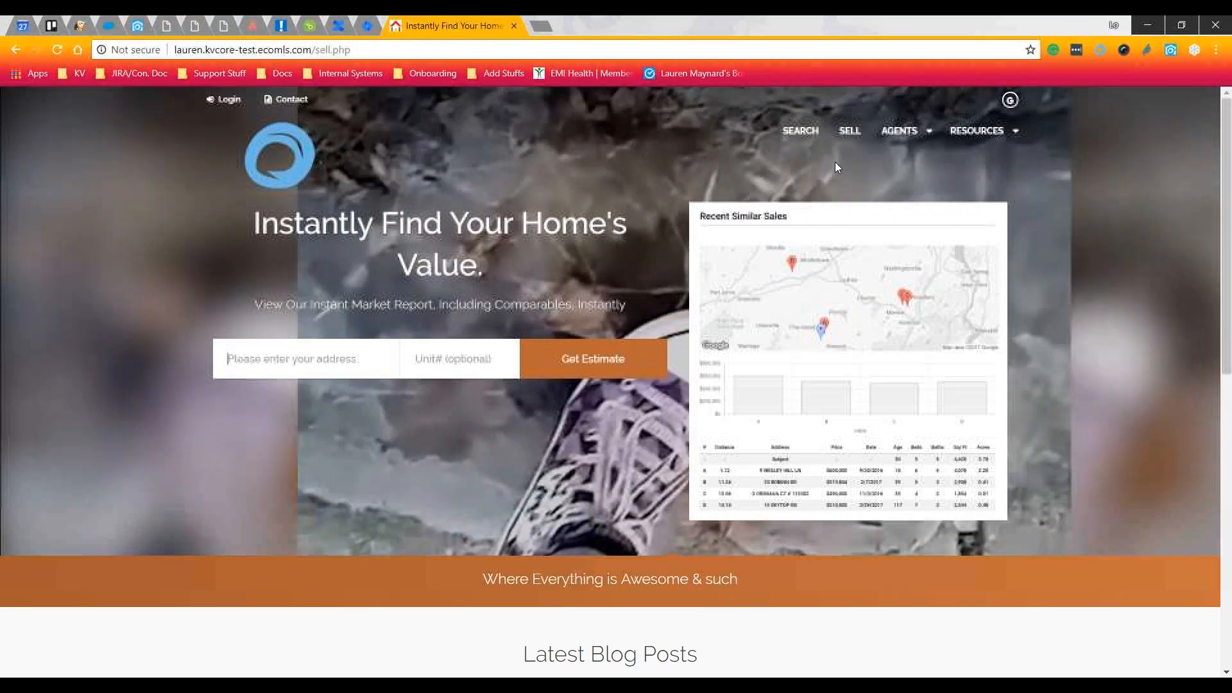
# Show the AGENTS dropdown: Agent Profile, Our Listings, We're Hiring and Blog
pyautogui.moveTo(908, 135)
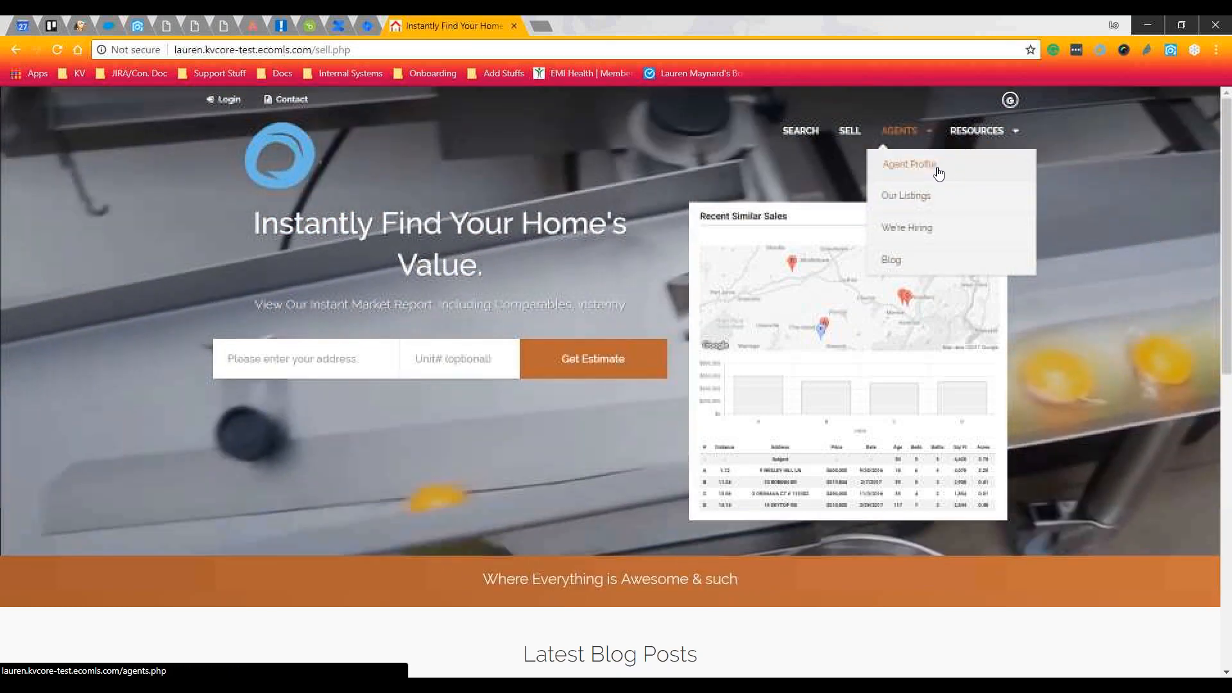
# View Agent Profile down to its Send a Message form, then return to the kvCORE dashboard tab
pyautogui.click(958, 159)
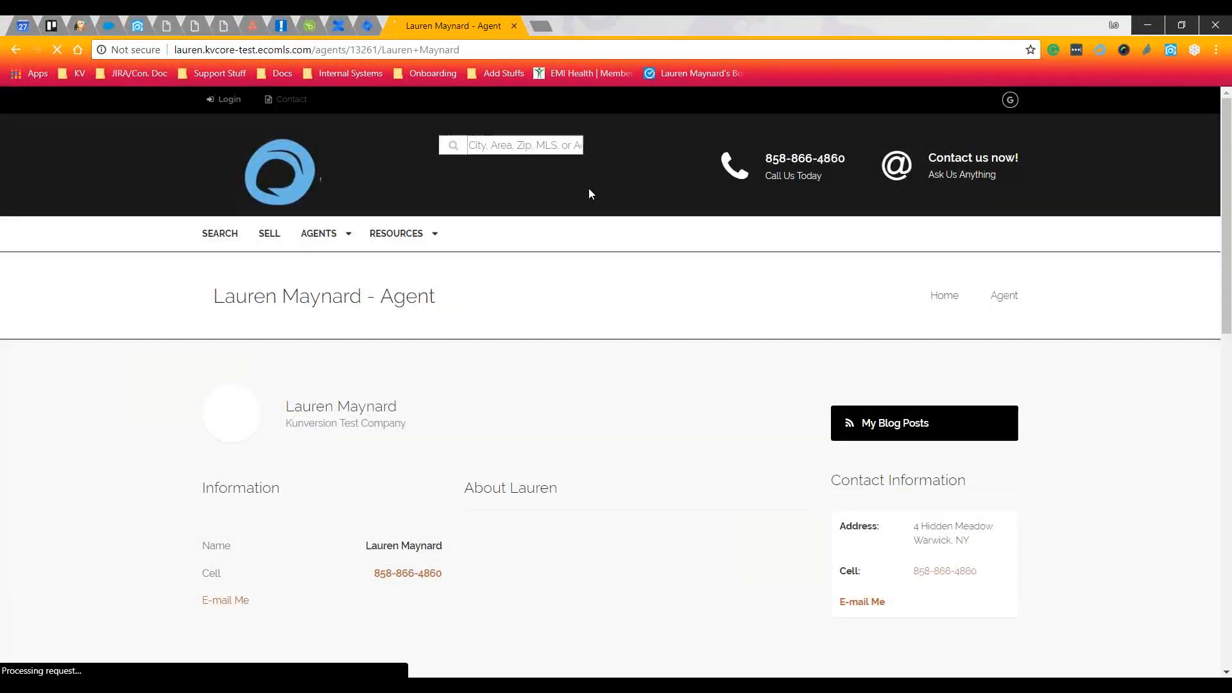
pyautogui.scroll(-3, 732, 350)
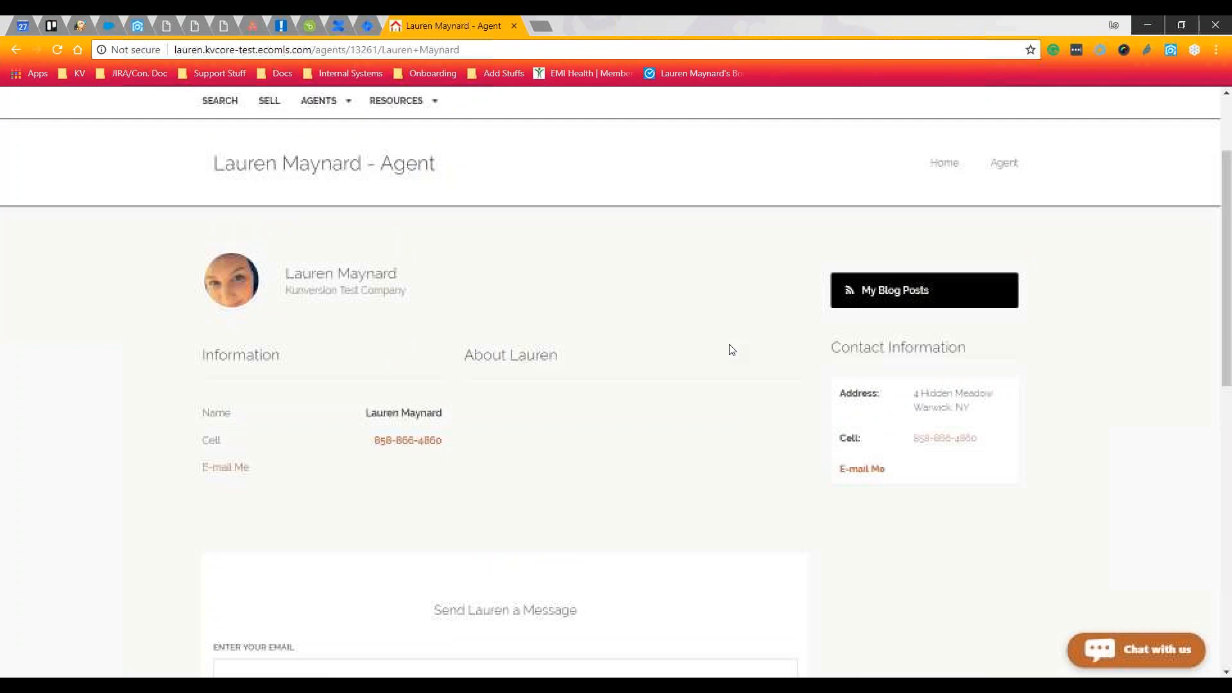
pyautogui.scroll(3, 732, 349)
pyautogui.scroll(-6, 597, 424)
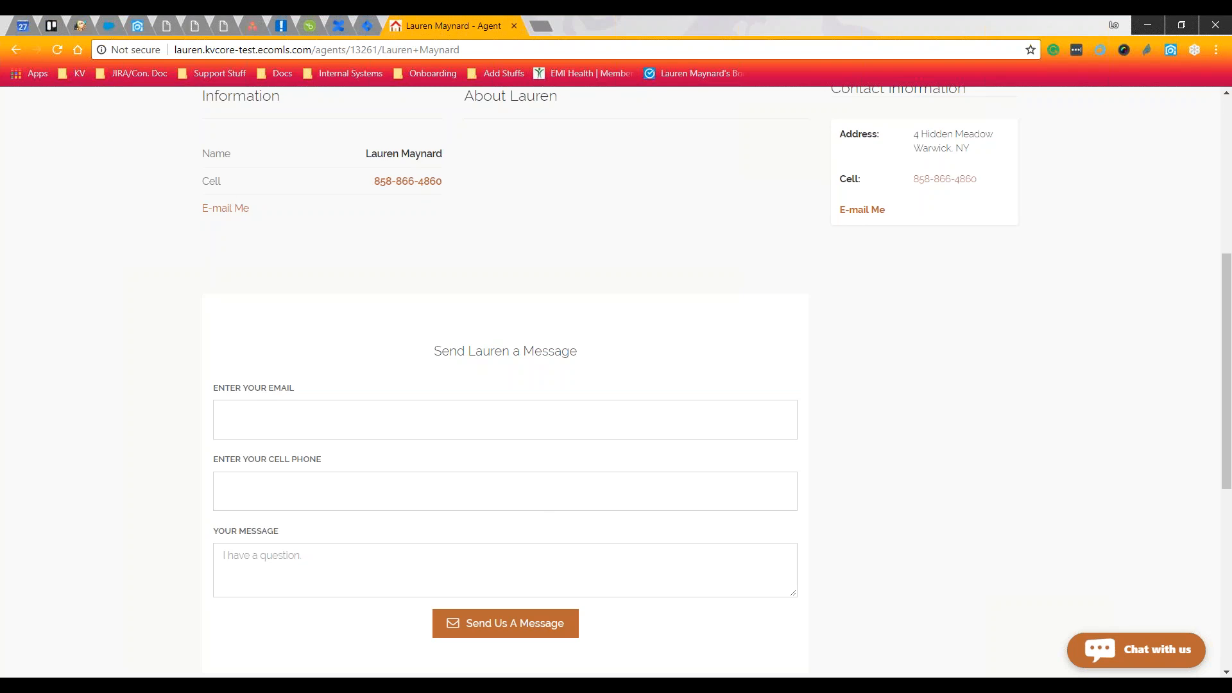
pyautogui.click(139, 29)
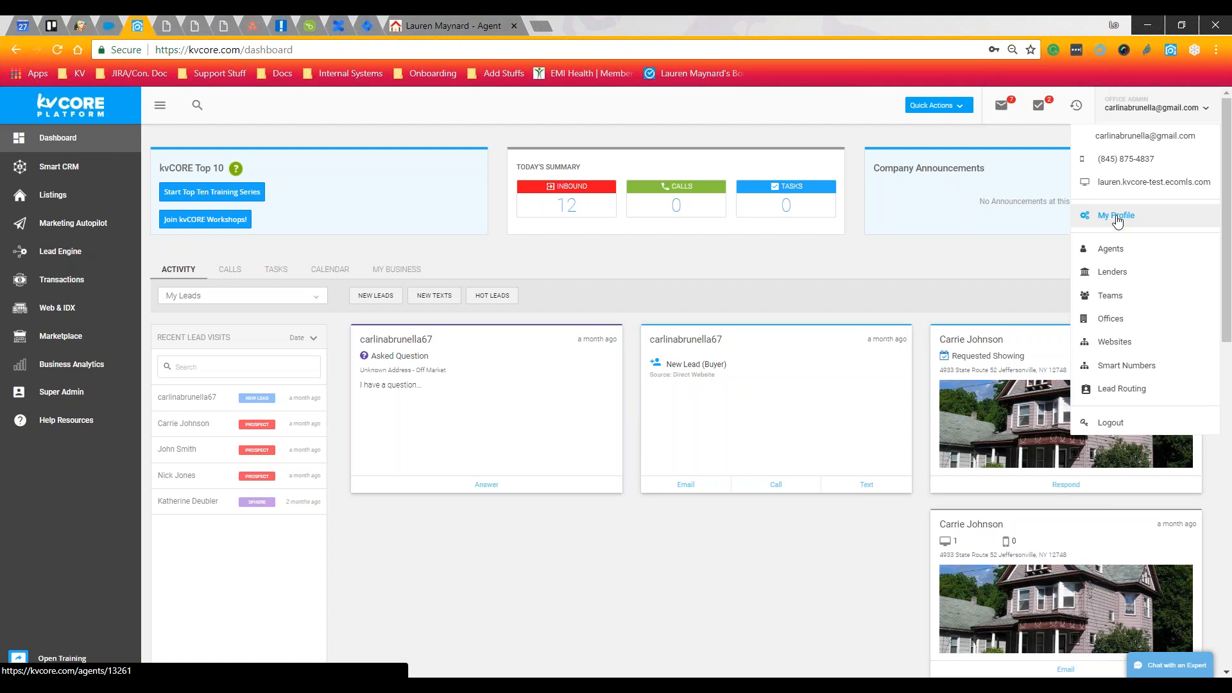
# Back on the agent's profile page, start an email to the agent
pyautogui.click(455, 15)
pyautogui.scroll(5, 732, 198)
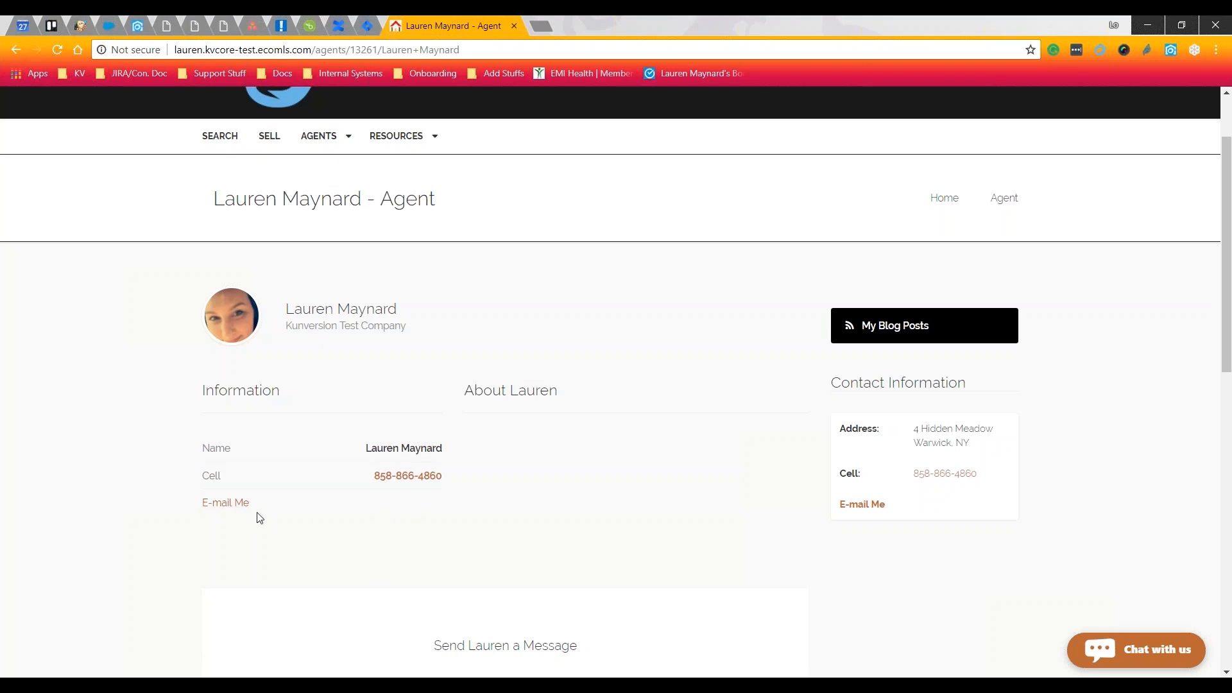
pyautogui.click(215, 513)
pyautogui.press('ctrl')
pyautogui.press('ctrl')
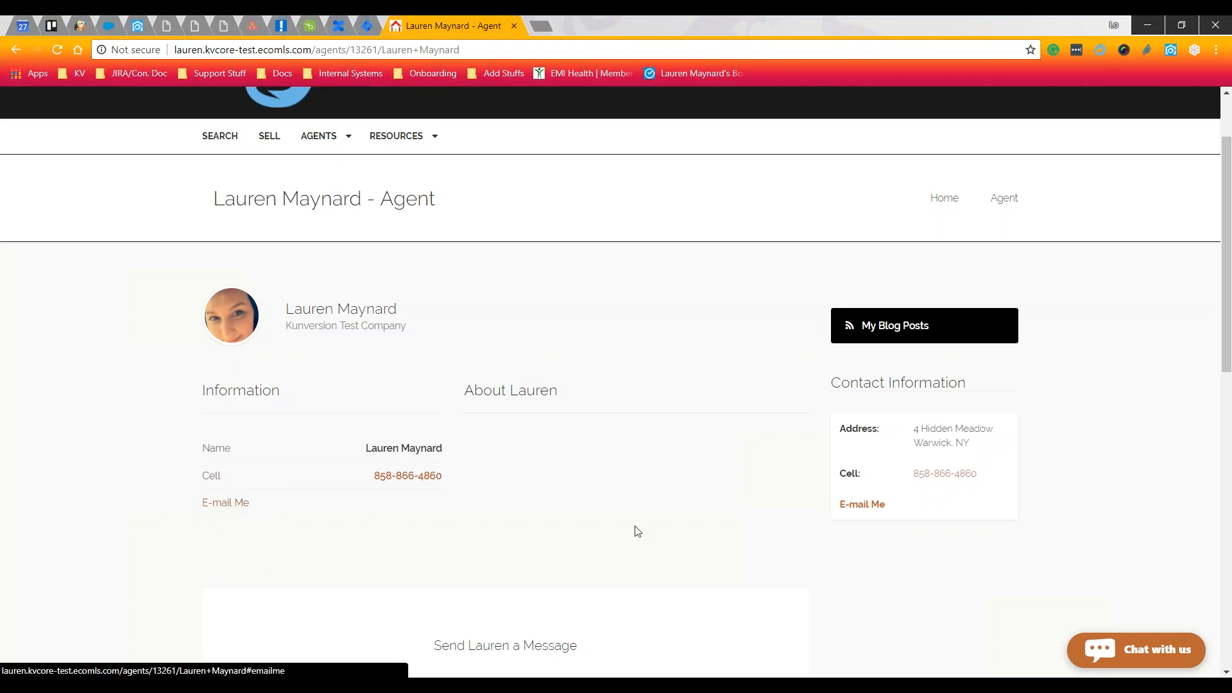
pyautogui.press('ctrl')
pyautogui.press('ctrl')
pyautogui.press('ctrl')
pyautogui.press('ctrl')
pyautogui.scroll(-1, 669, 461)
pyautogui.scroll(-5, 670, 466)
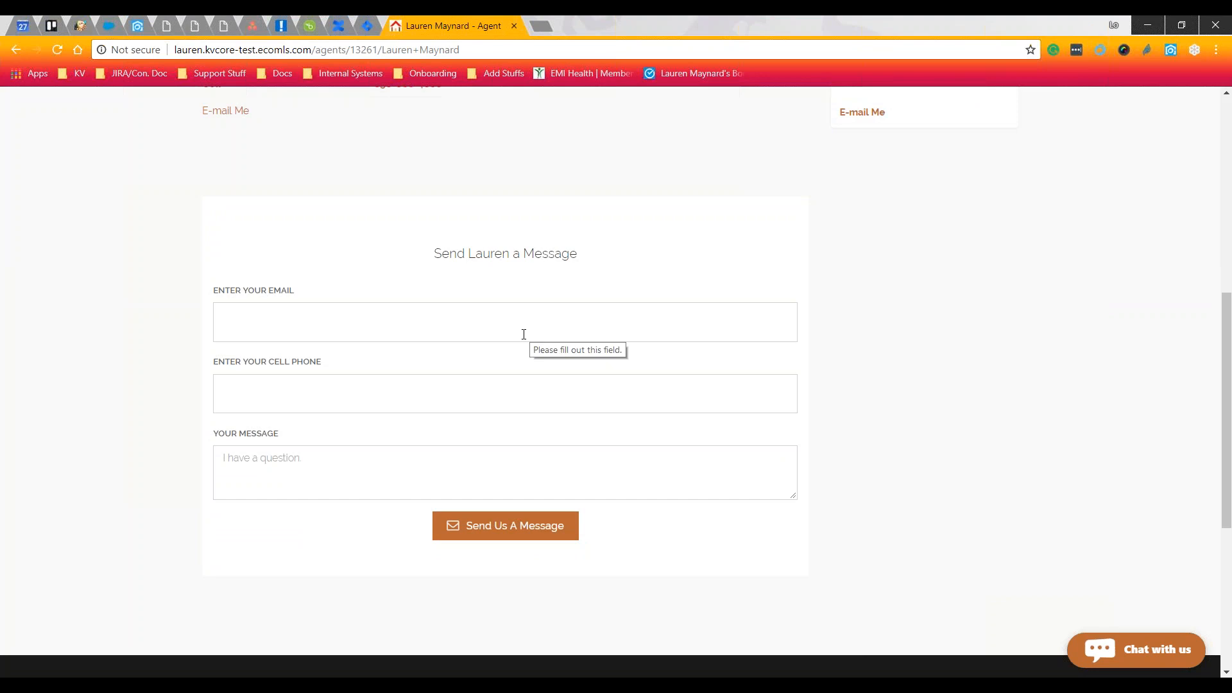
# On the kvCORE dashboard, expand the new lead's question and start a reply
pyautogui.click(139, 26)
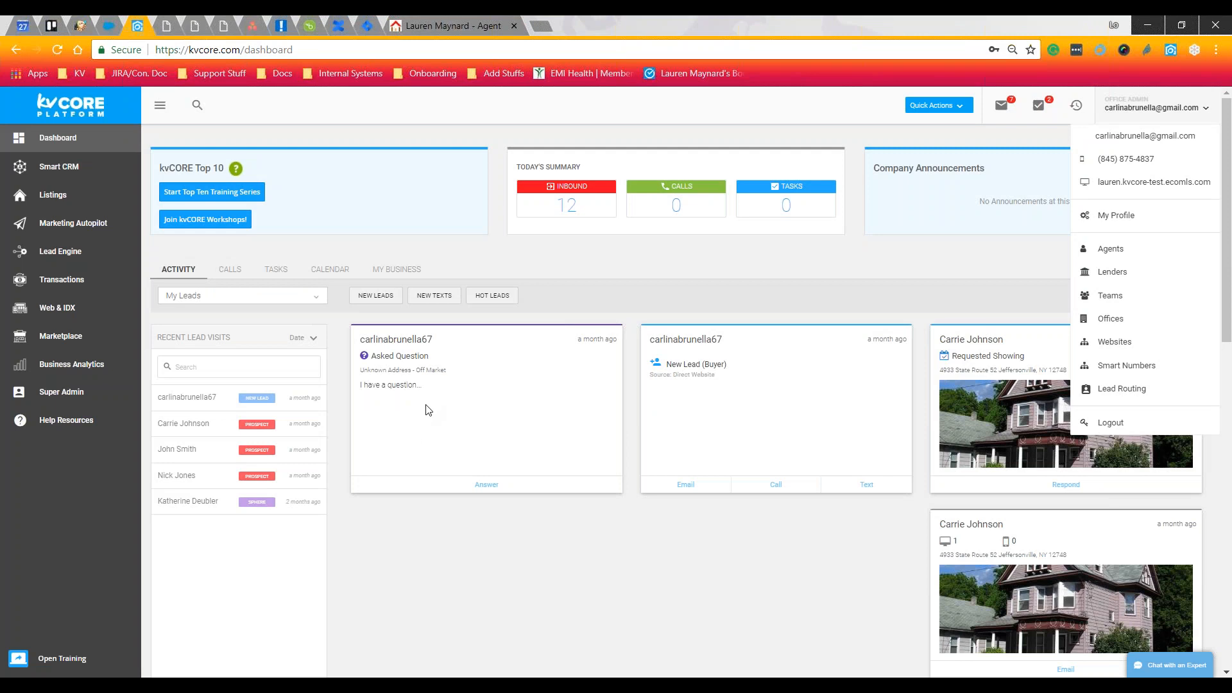
pyautogui.click(422, 388)
pyautogui.click(487, 486)
pyautogui.moveTo(360, 371); pyautogui.dragTo(447, 371)
pyautogui.click(447, 371)
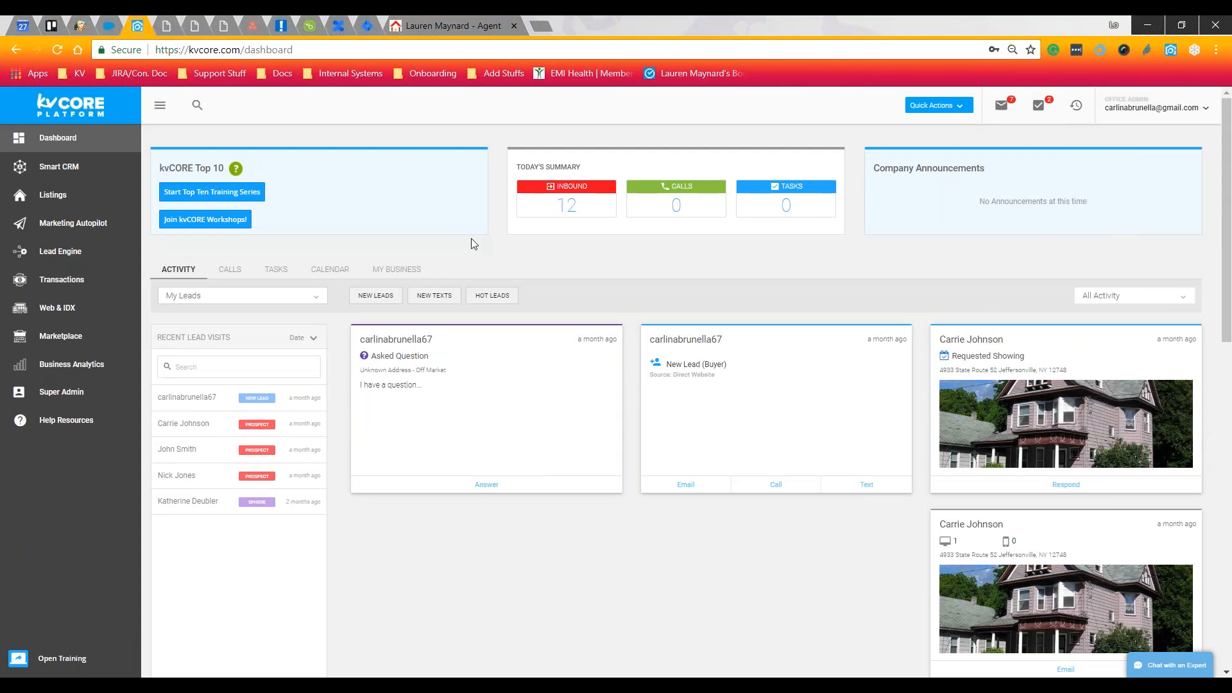
# On the profile page, highlight the ENTER YOUR EMAIL and ENTER YOUR CELL PHONE labels
pyautogui.click(457, 24)
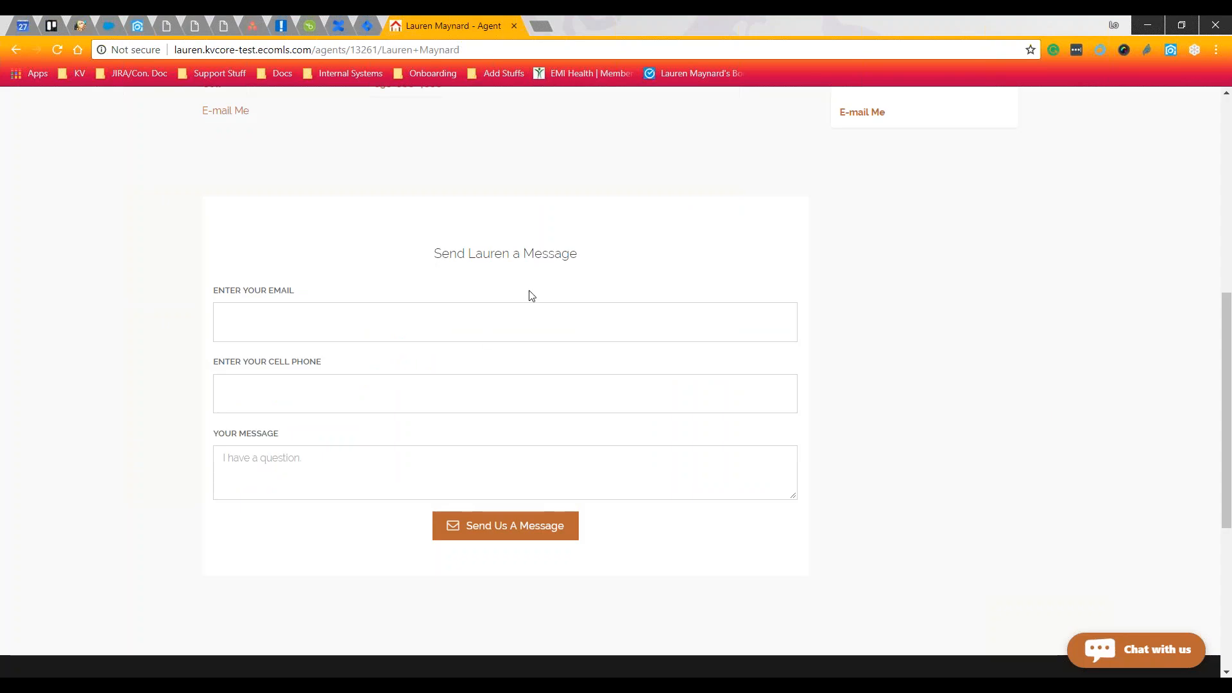
pyautogui.scroll(3, 551, 297)
pyautogui.scroll(1, 550, 297)
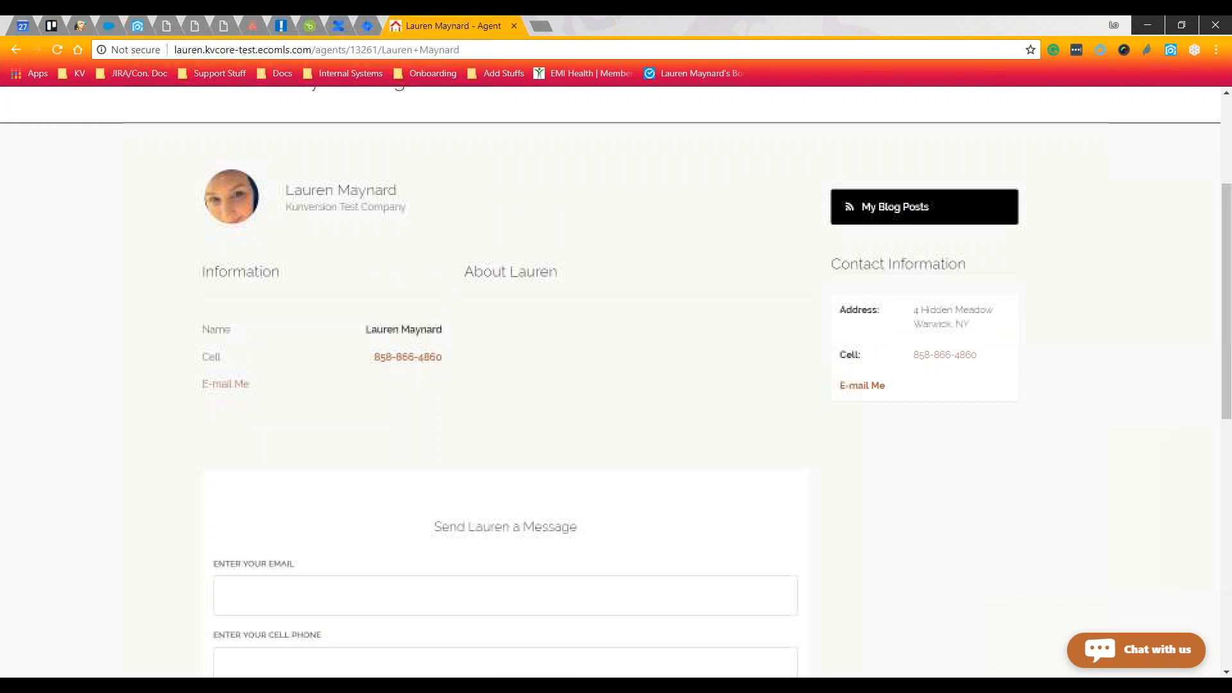
pyautogui.scroll(-3, 551, 298)
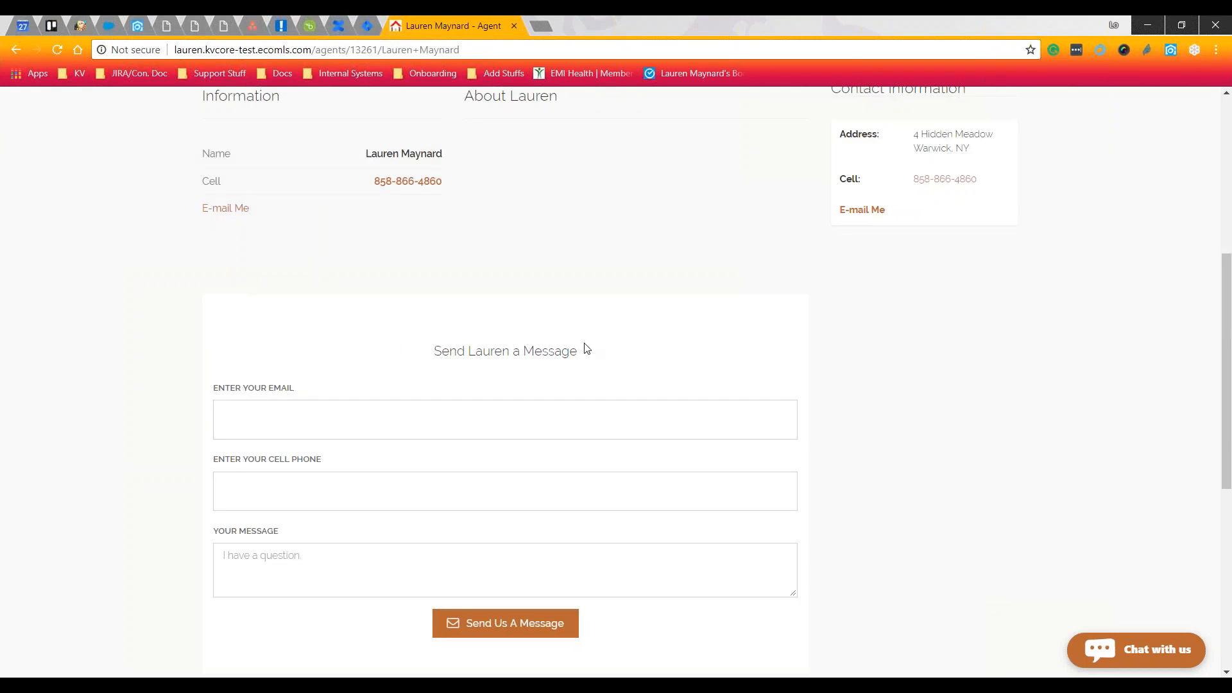
pyautogui.moveTo(200, 396); pyautogui.dragTo(283, 391)
pyautogui.moveTo(339, 464); pyautogui.dragTo(206, 458)
pyautogui.click(201, 468)
# Return to the top of the profile page and open the AGENTS dropdown
pyautogui.scroll(1, 410, 378)
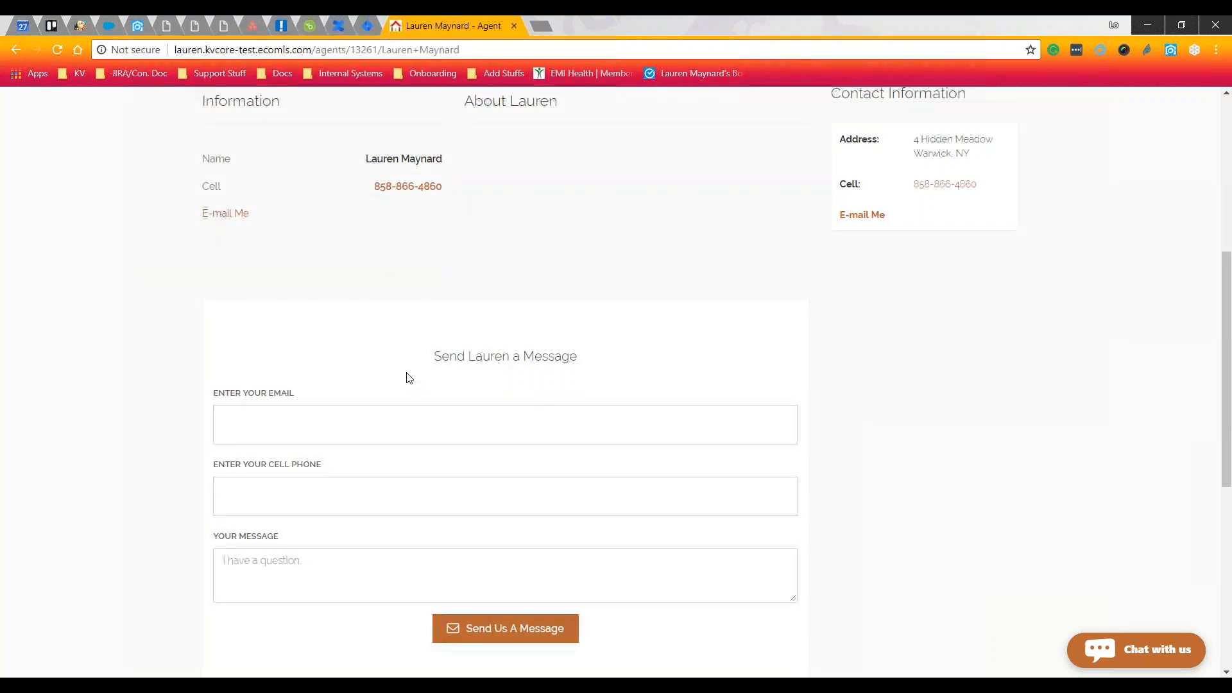
pyautogui.scroll(5, 409, 378)
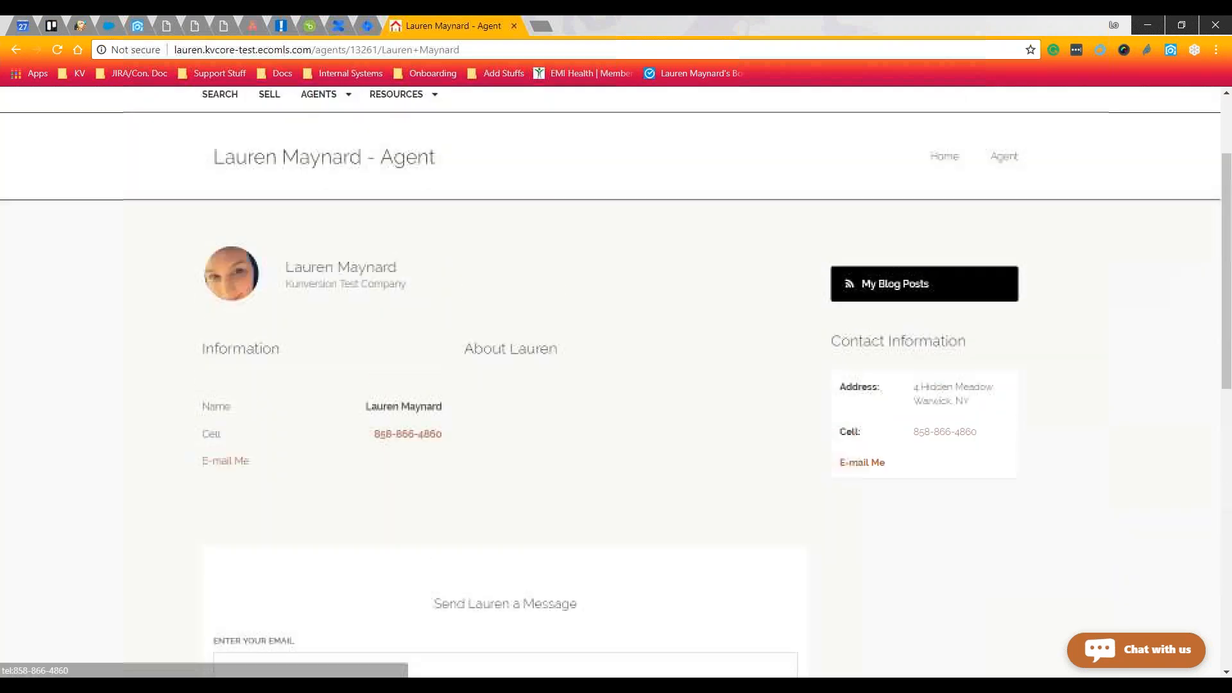
pyautogui.scroll(3, 731, 370)
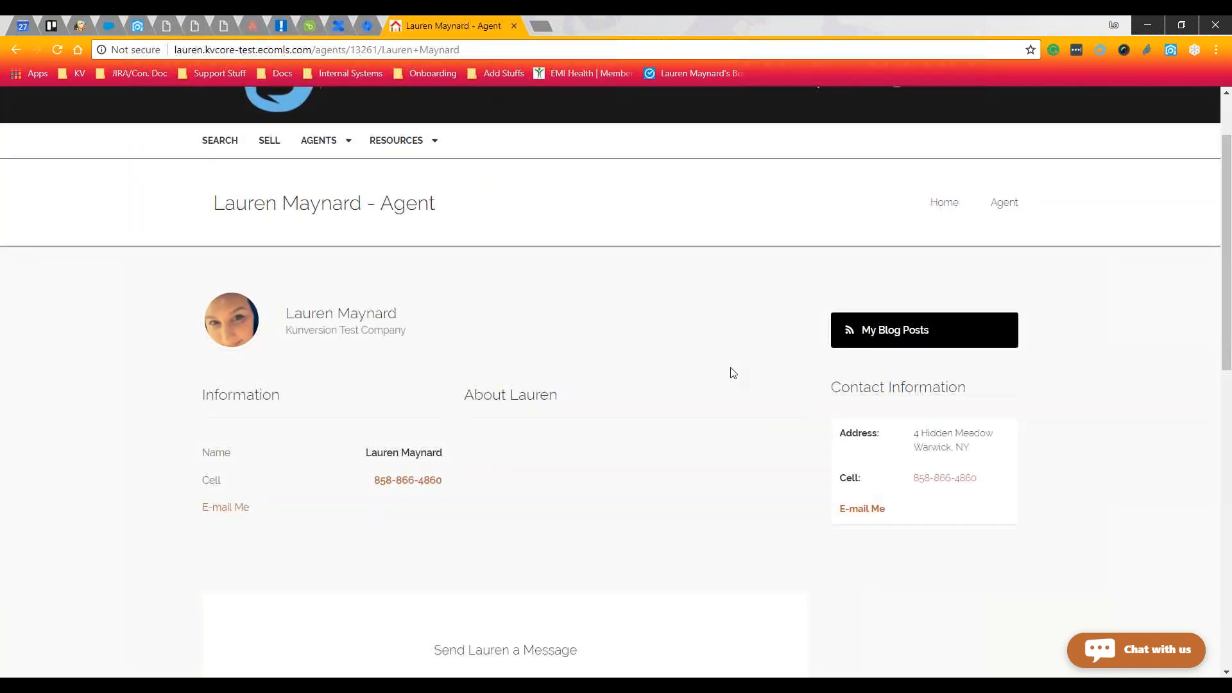
pyautogui.moveTo(325, 249)
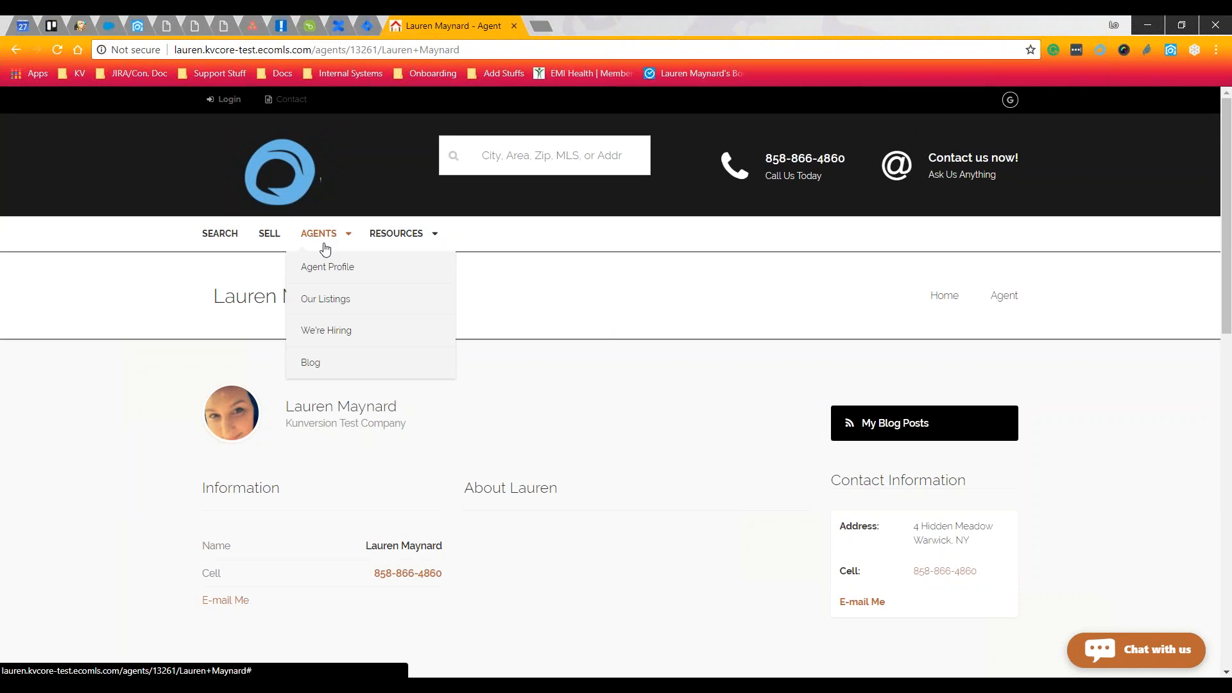
# Open Our Listings with its 16 results and switch the view to Grid
pyautogui.click(374, 300)
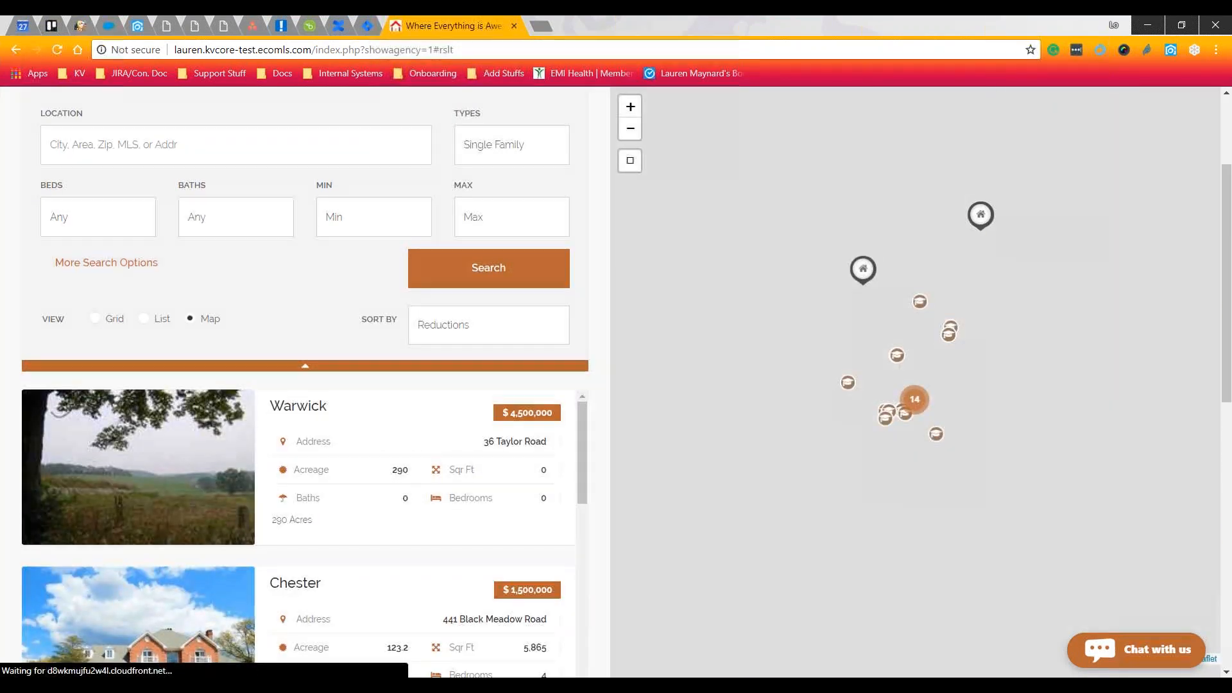
pyautogui.click(103, 324)
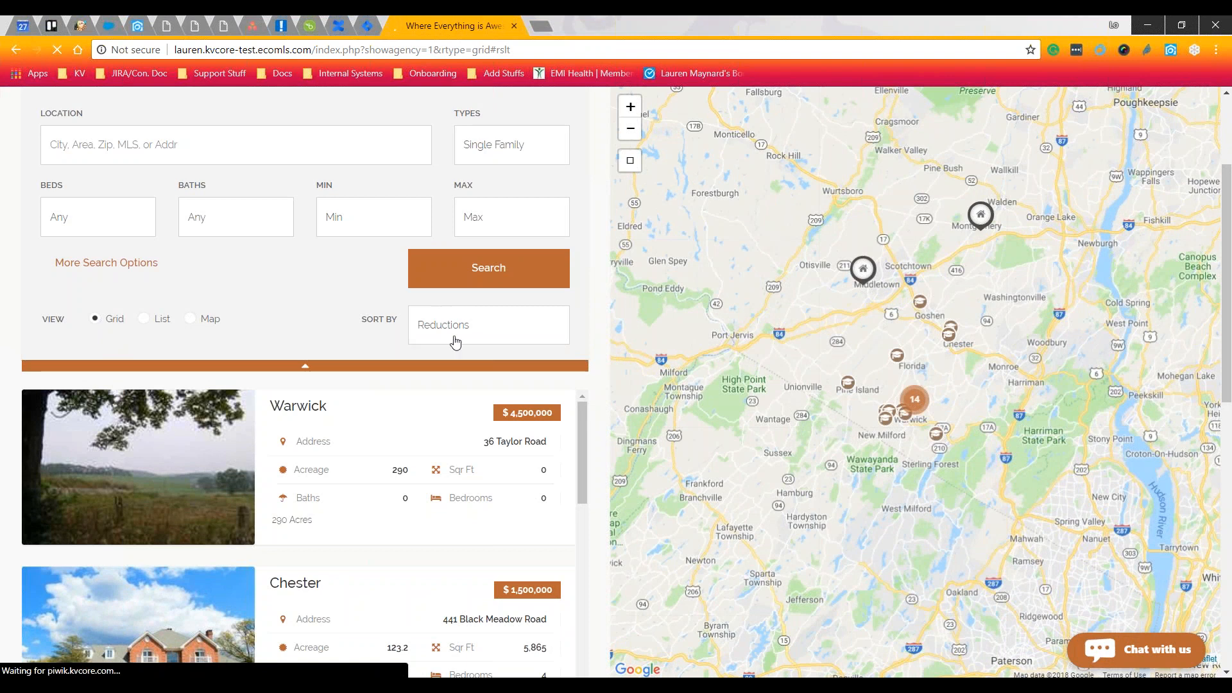
pyautogui.scroll(9, 479, 341)
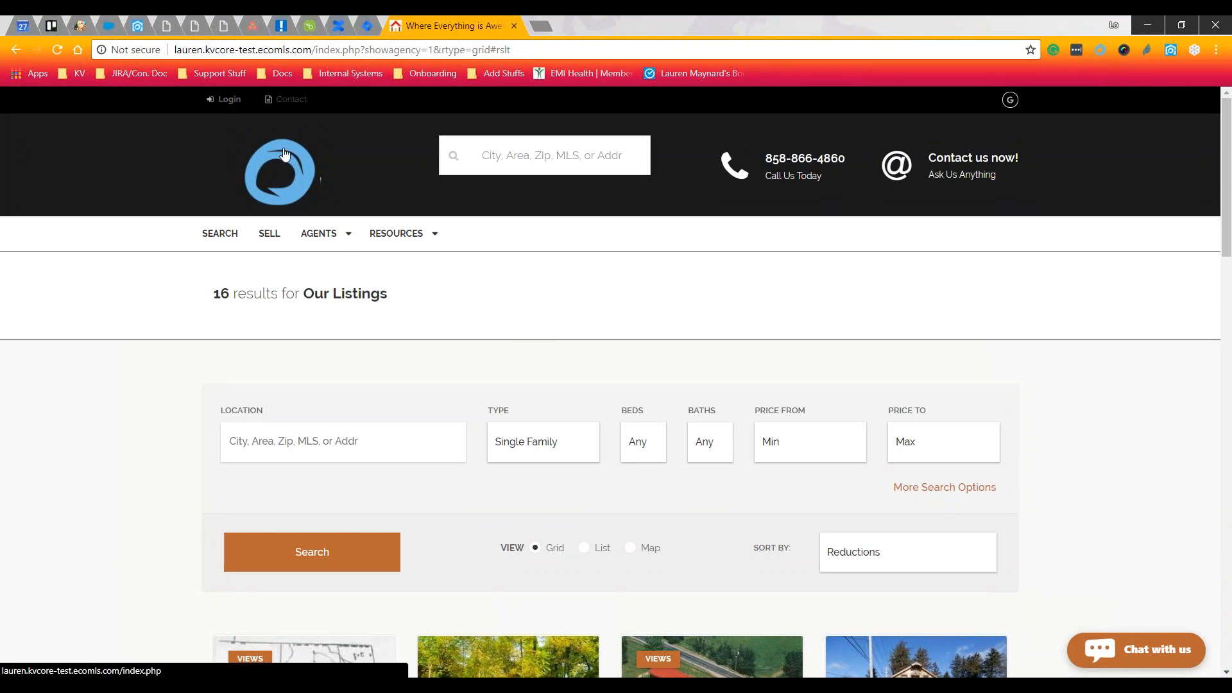
pyautogui.click(143, 26)
pyautogui.click(1129, 109)
pyautogui.click(1148, 217)
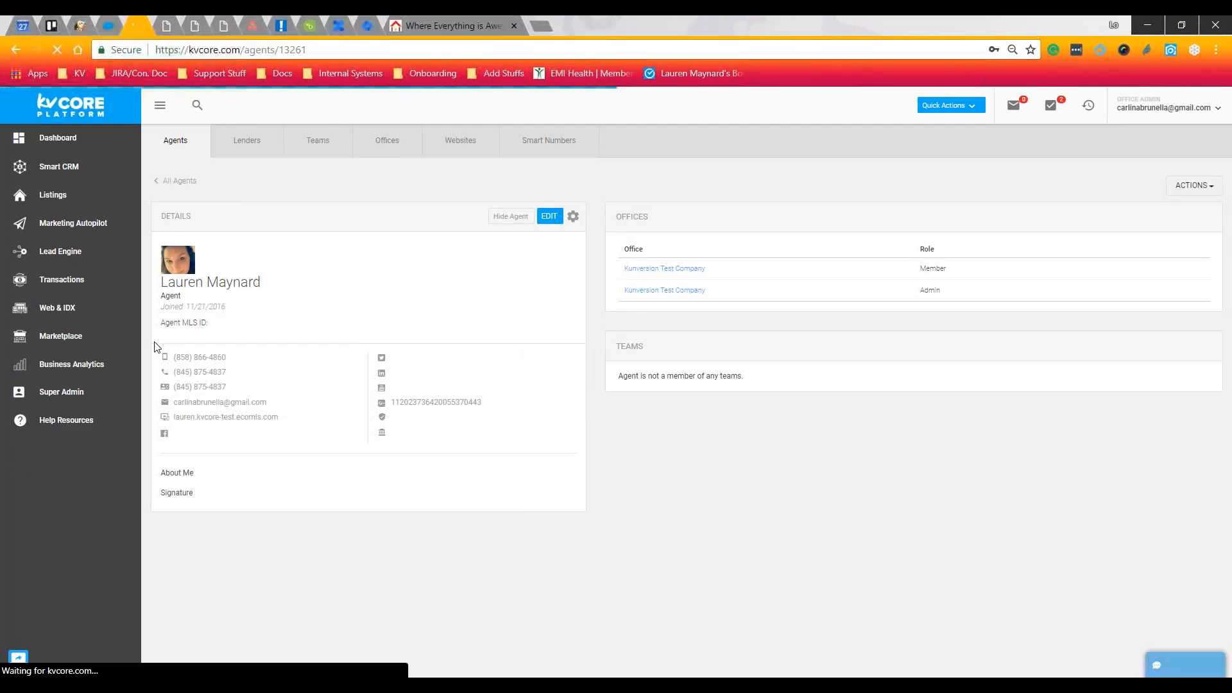
pyautogui.moveTo(158, 324); pyautogui.dragTo(212, 332)
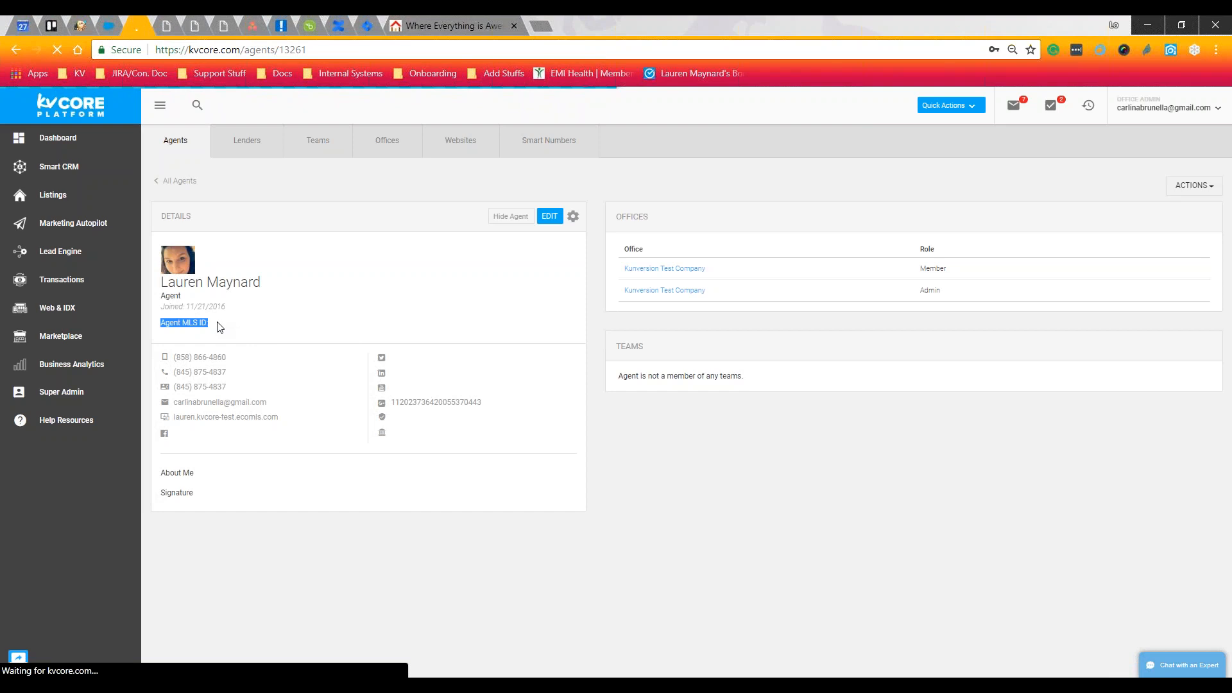
pyautogui.click(426, 25)
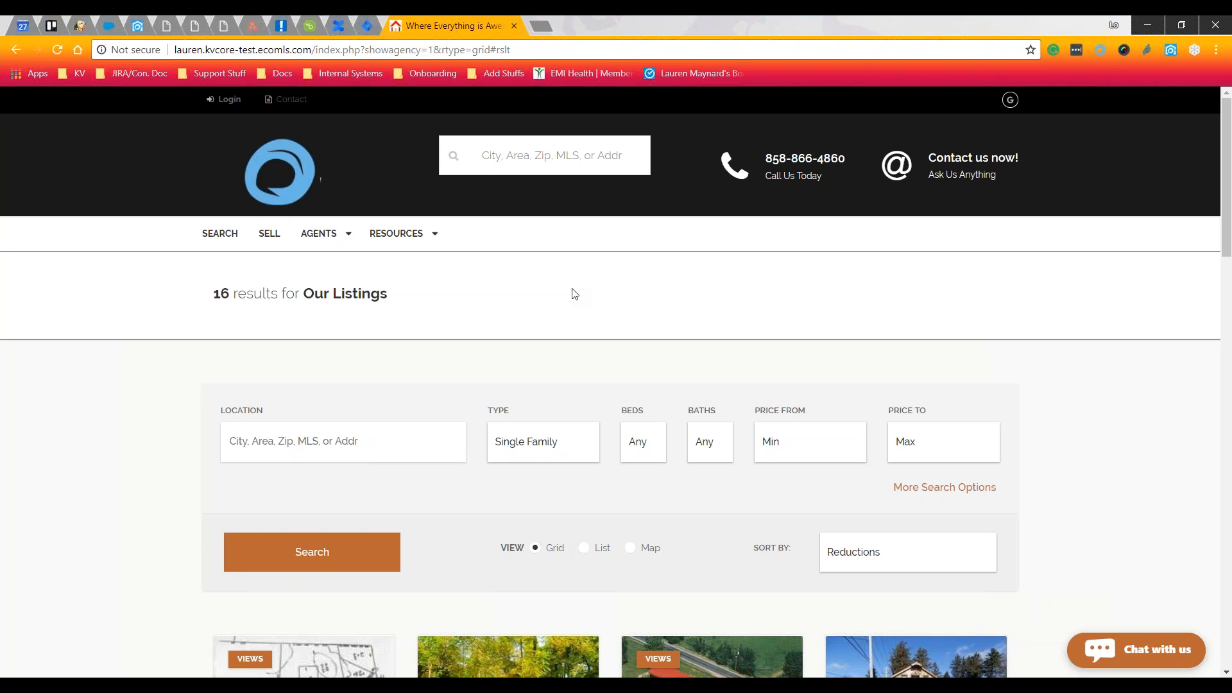
# Browse the 16 listing cards to the footer and back, then open the AGENTS dropdown
pyautogui.scroll(-2, 616, 295)
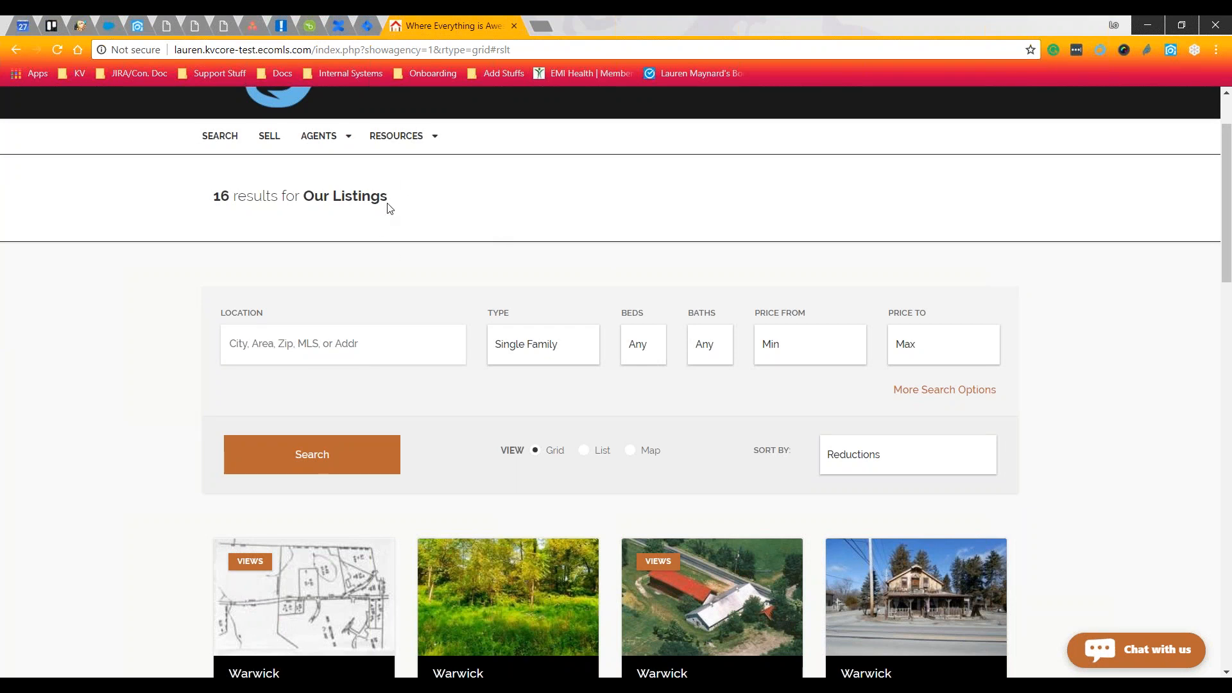
pyautogui.doubleClick(309, 202)
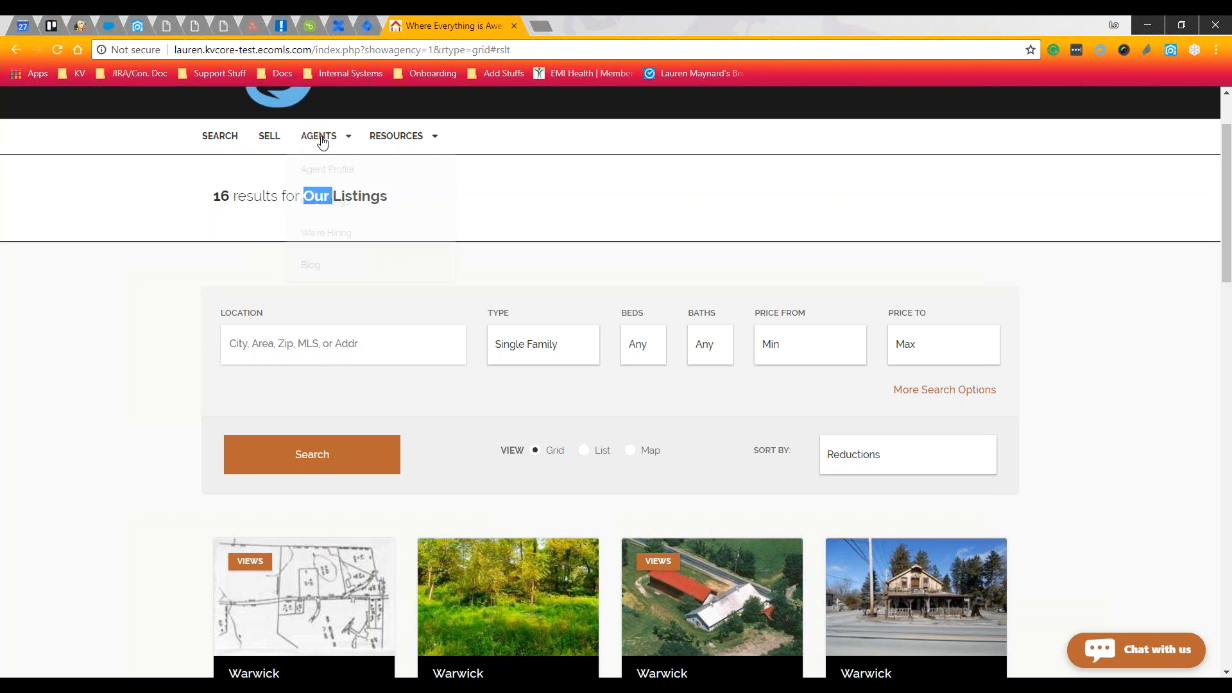
pyautogui.moveTo(319, 137)
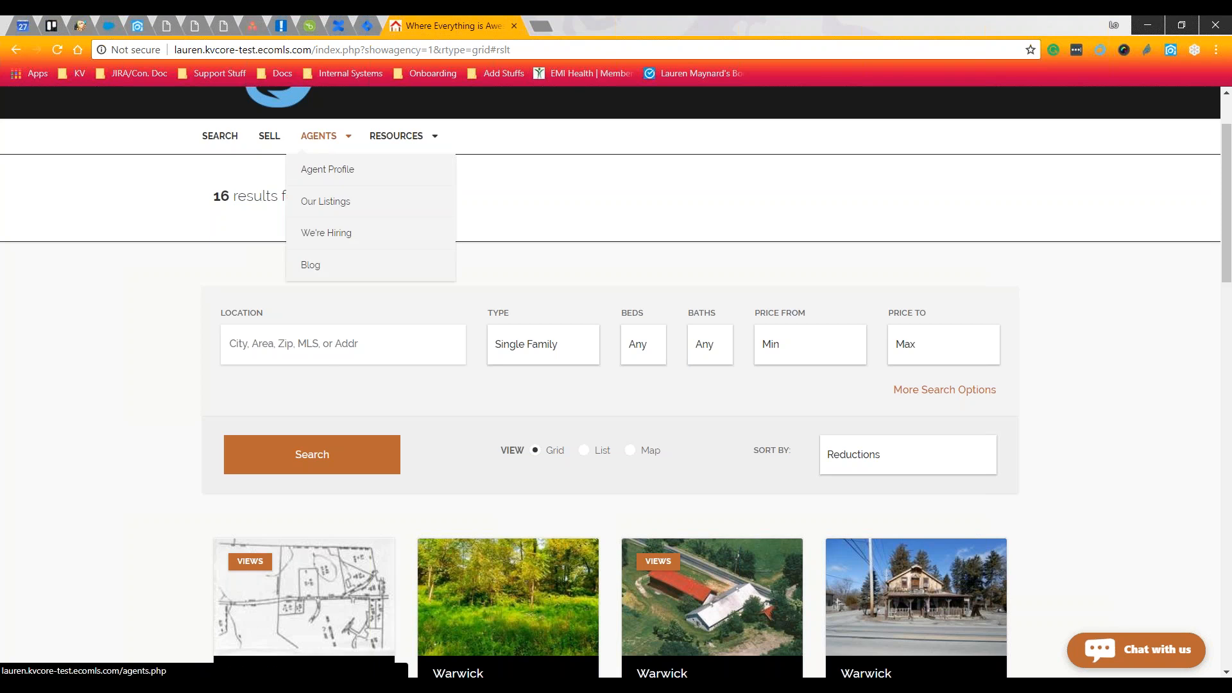
pyautogui.click(500, 216)
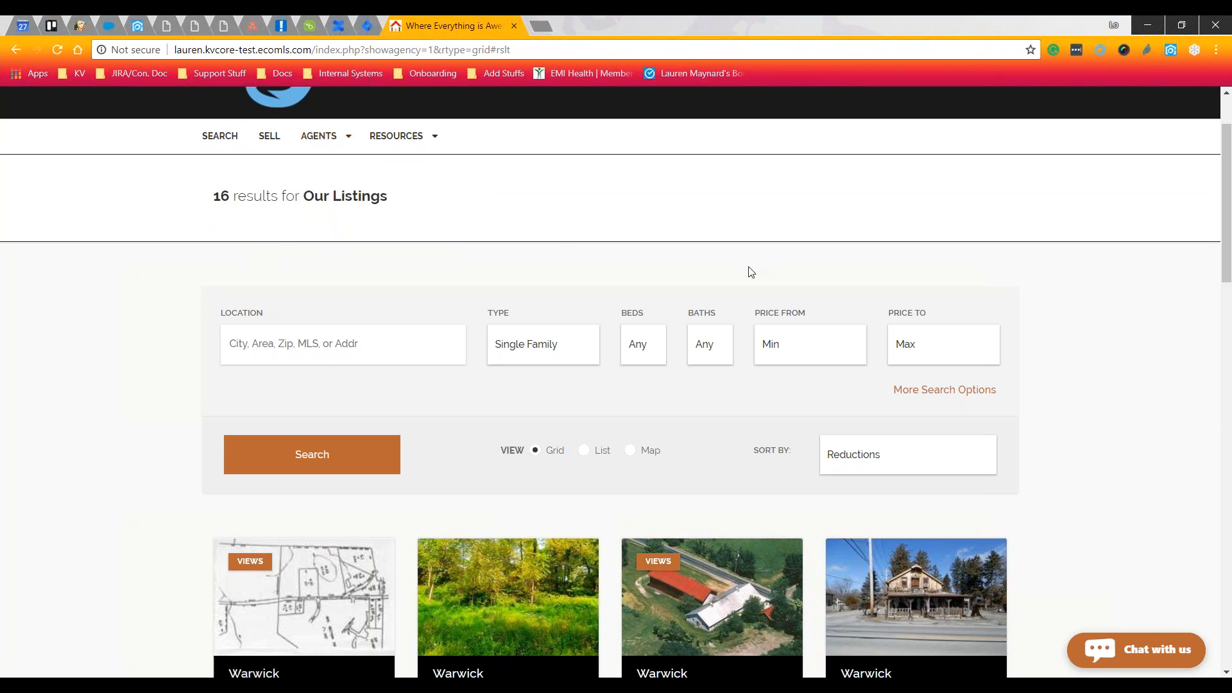
pyautogui.scroll(-8, 1095, 276)
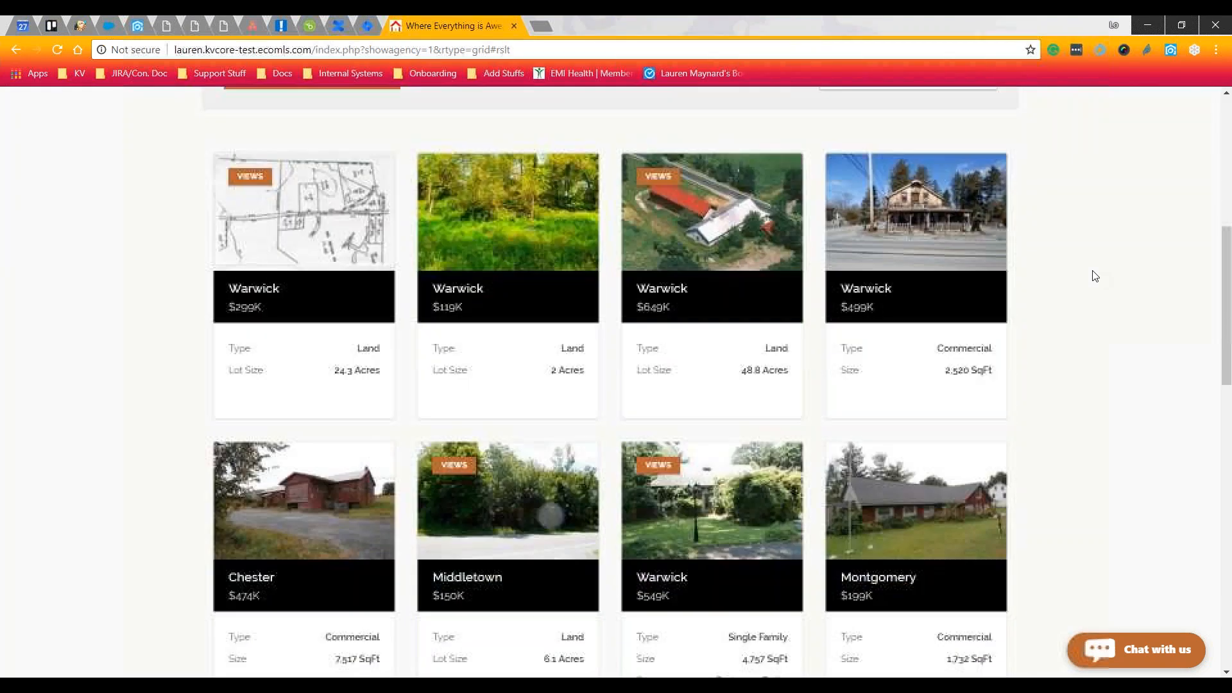
pyautogui.scroll(-15, 1094, 276)
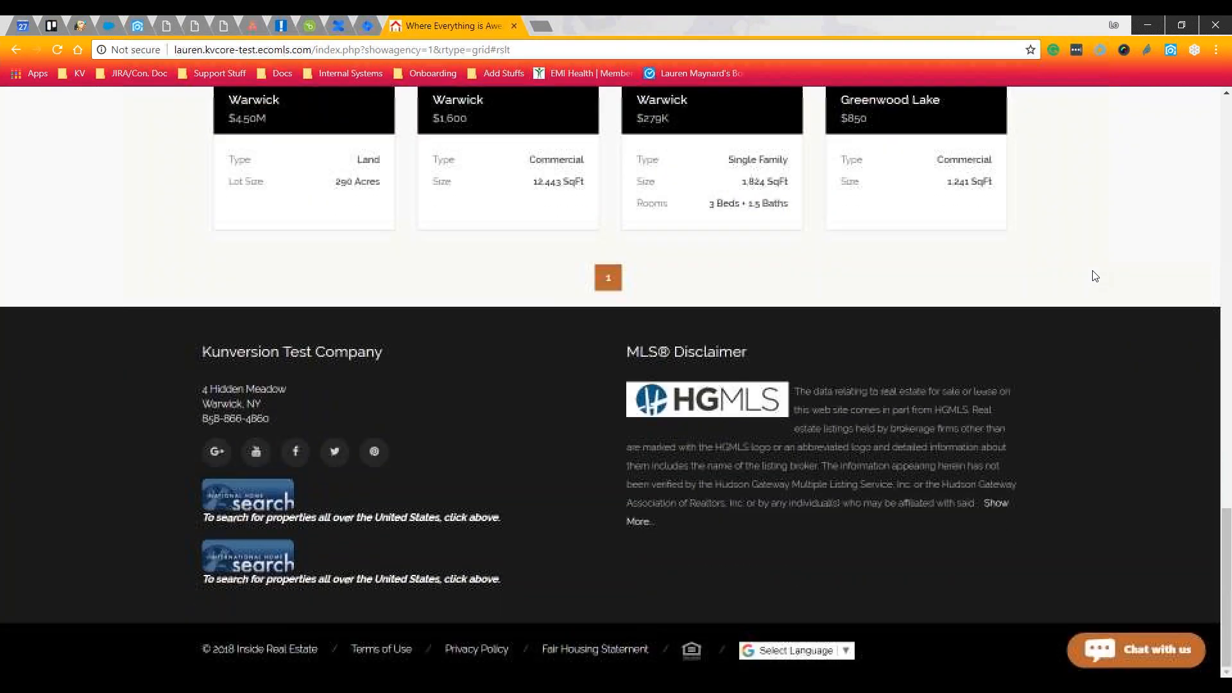
pyautogui.scroll(6, 1095, 276)
pyautogui.scroll(18, 1094, 276)
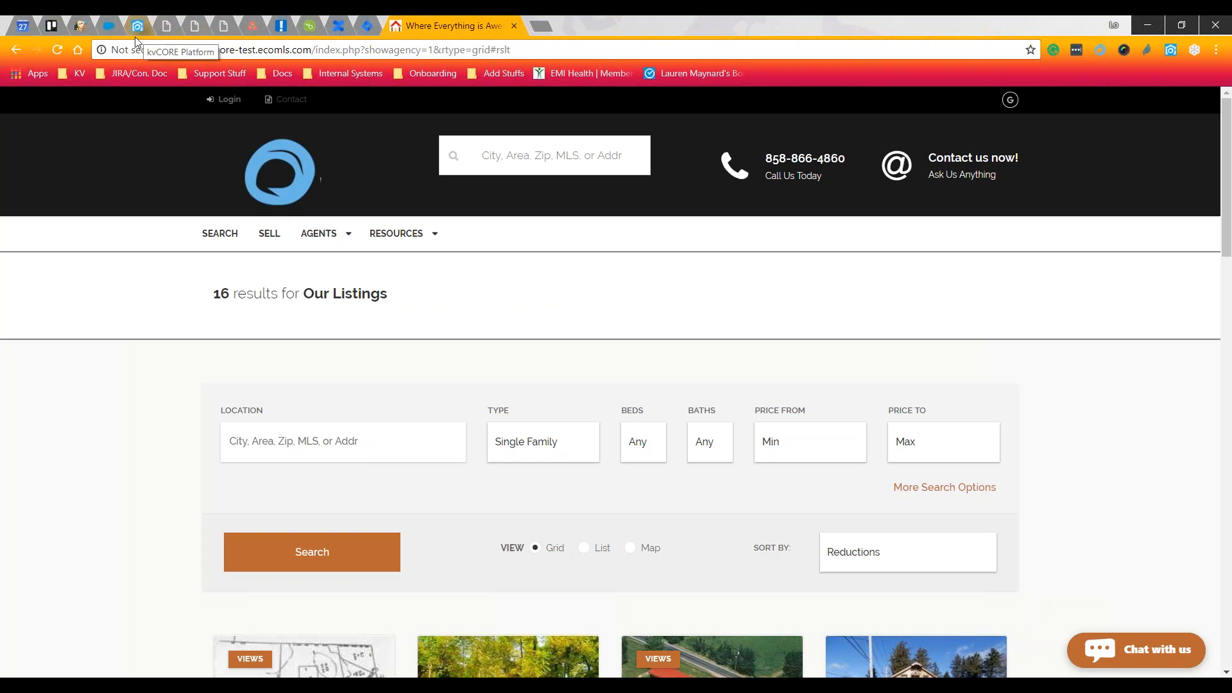
pyautogui.moveTo(319, 247)
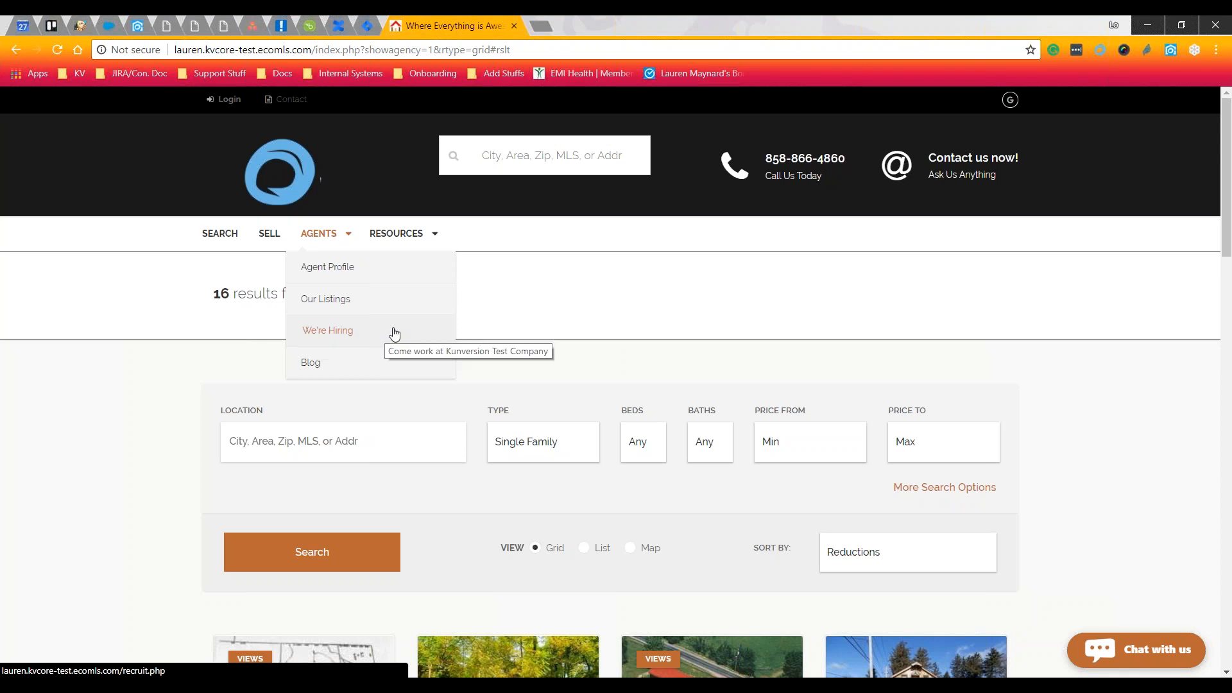
pyautogui.click(328, 364)
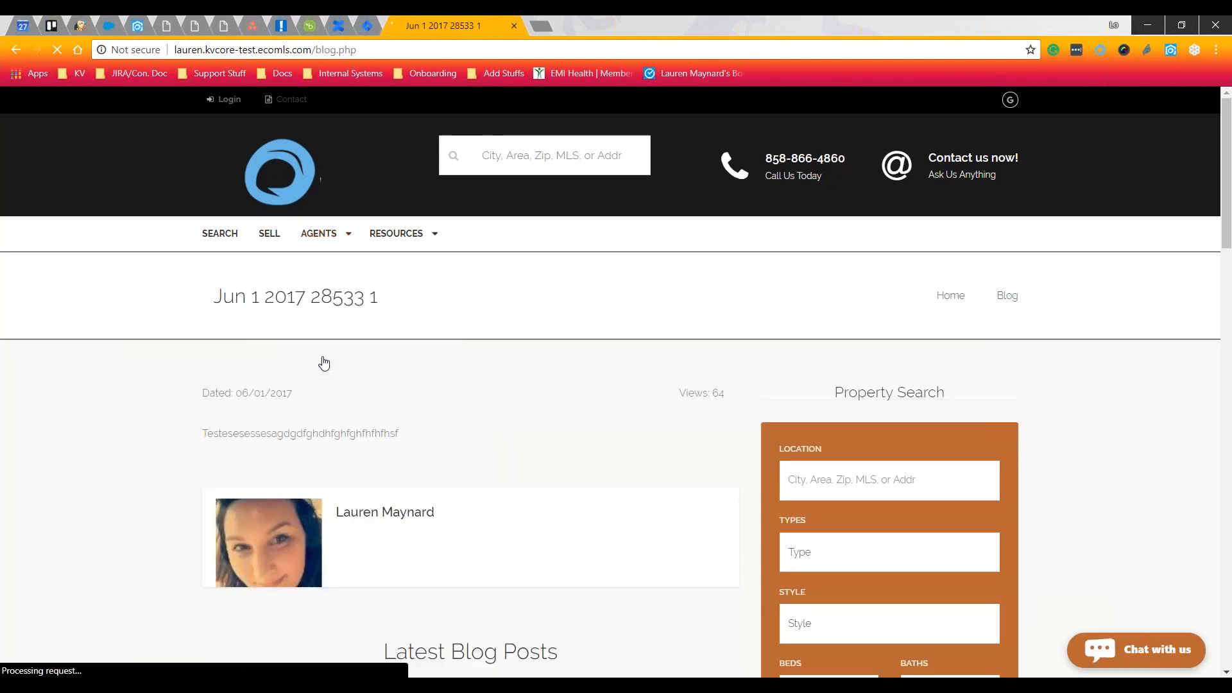
pyautogui.doubleClick(318, 434)
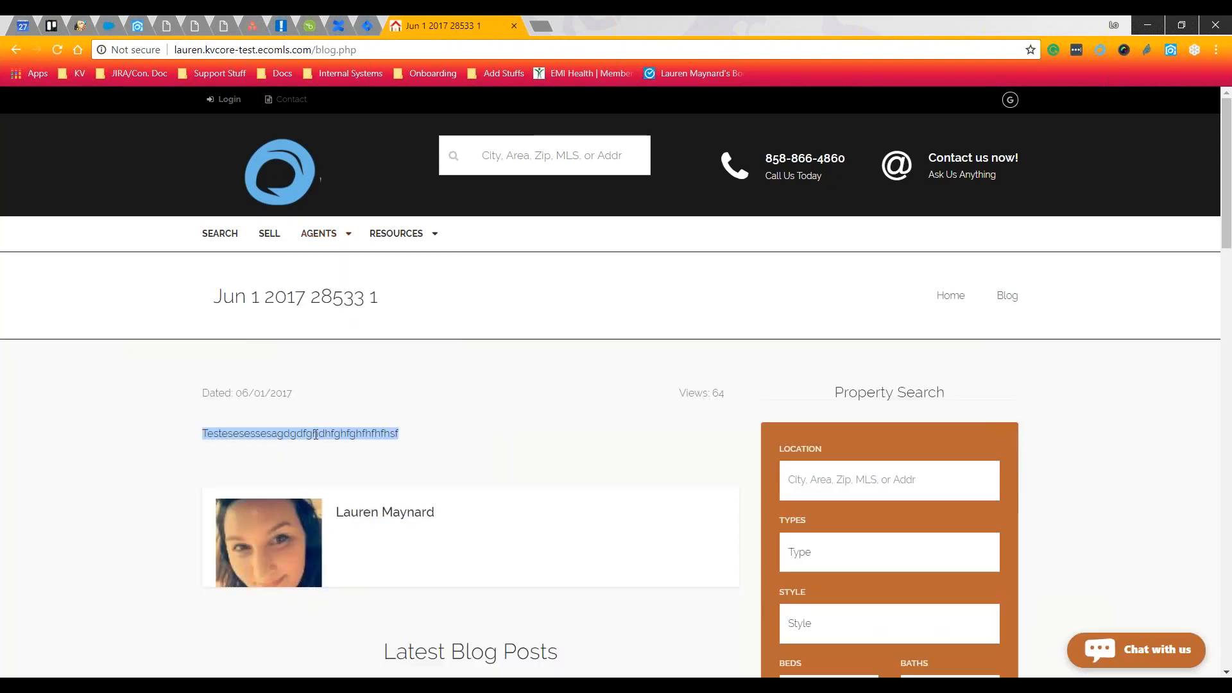
pyautogui.click(429, 448)
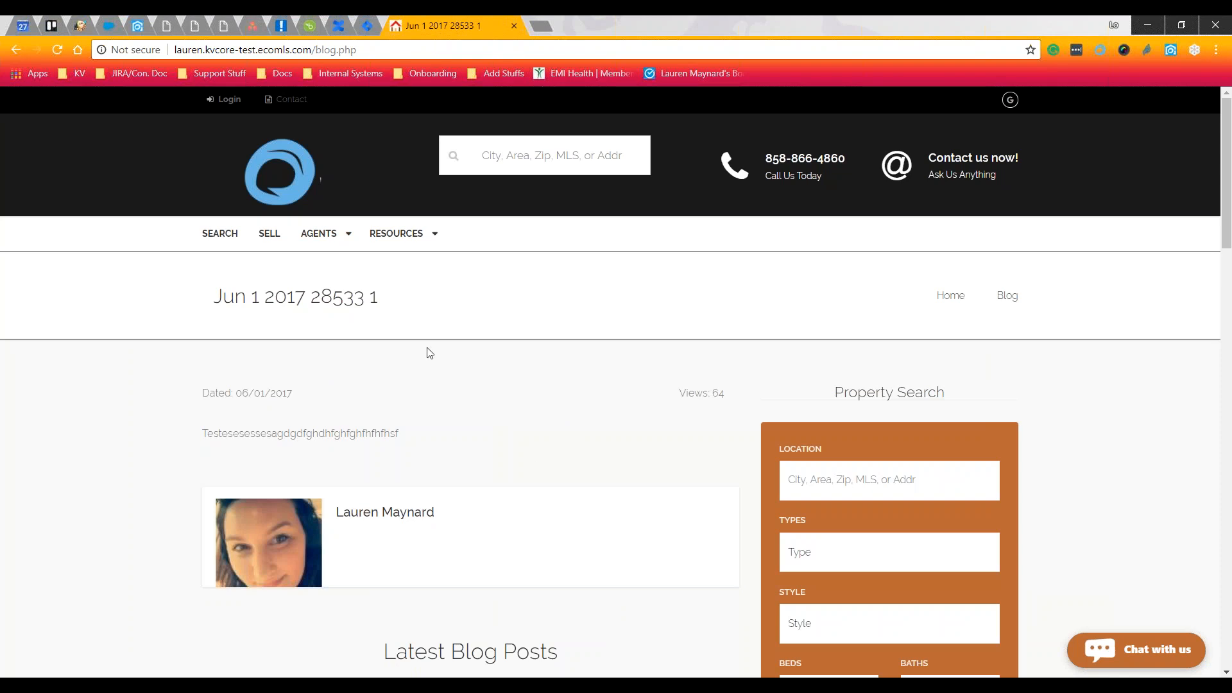
pyautogui.scroll(-6, 390, 383)
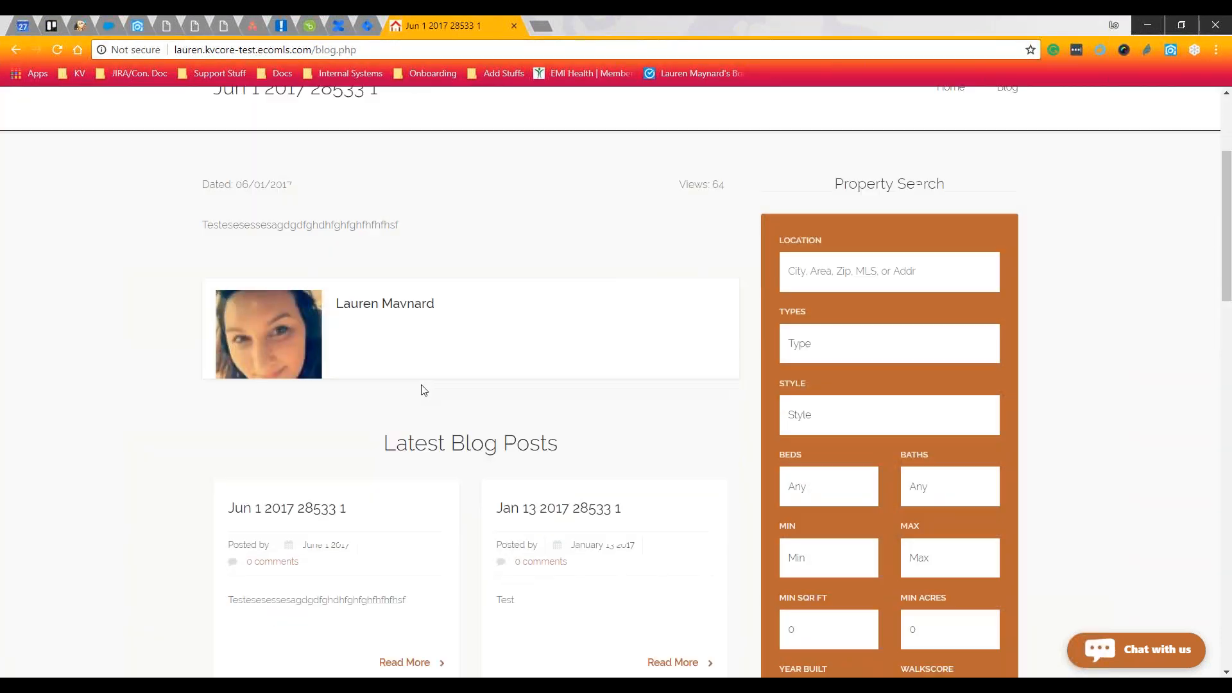
pyautogui.scroll(-3, 454, 380)
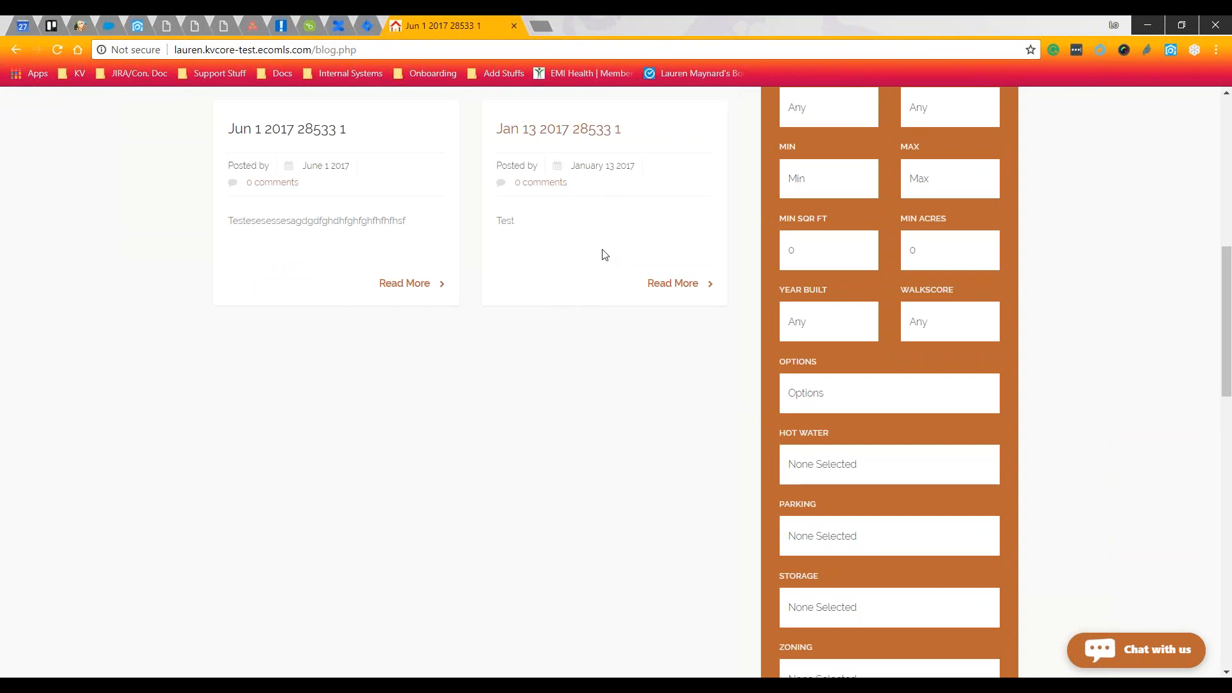
pyautogui.scroll(2, 603, 253)
pyautogui.scroll(6, 602, 253)
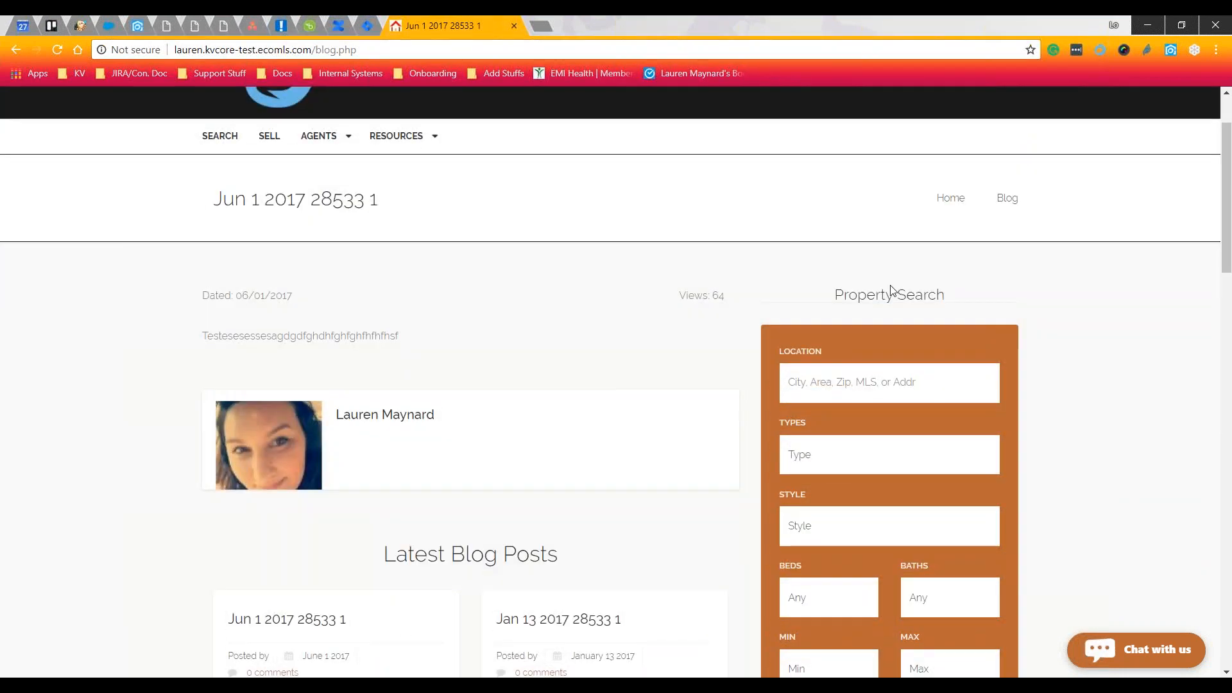
pyautogui.moveTo(835, 300); pyautogui.dragTo(965, 292)
pyautogui.click(986, 292)
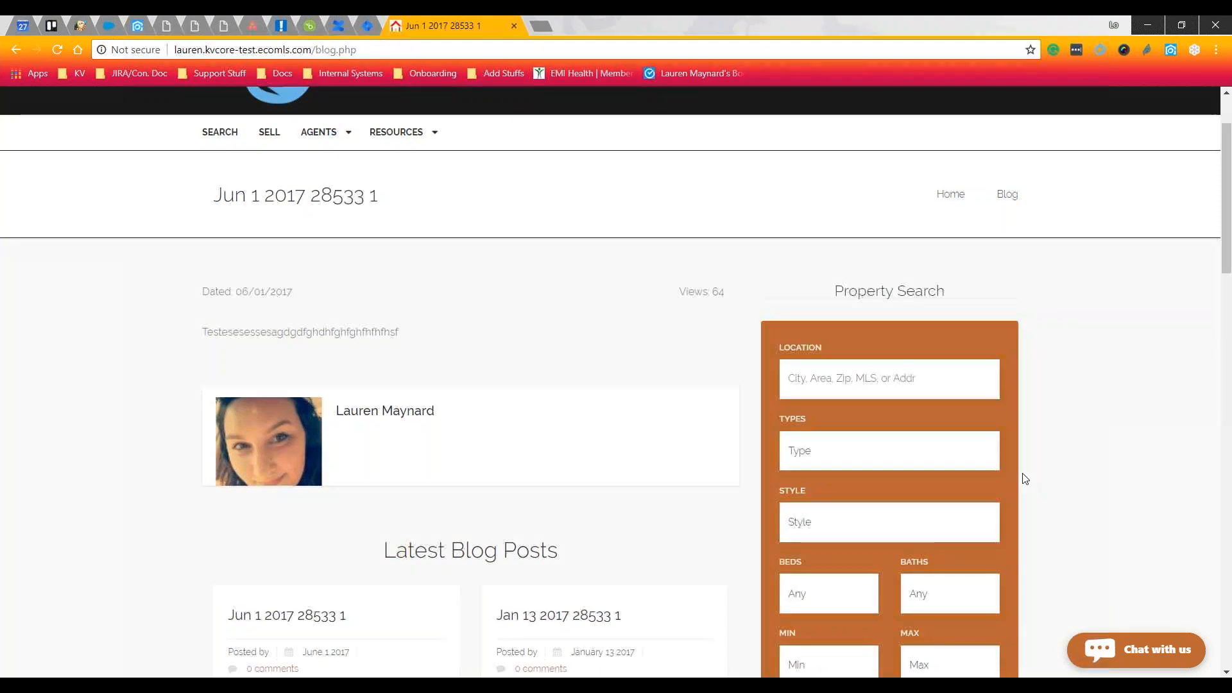
pyautogui.scroll(-4, 1023, 476)
pyautogui.scroll(5, 1022, 476)
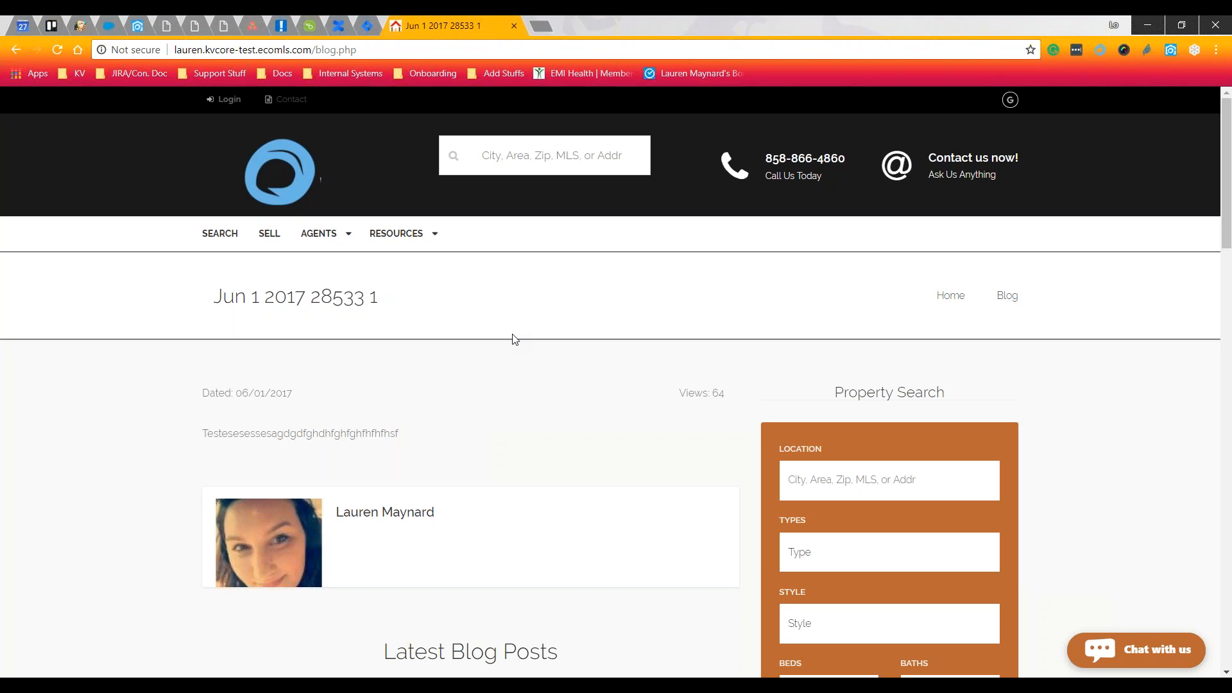
# Switch to the kvCORE back office tab and open the Dashboard
pyautogui.click(140, 28)
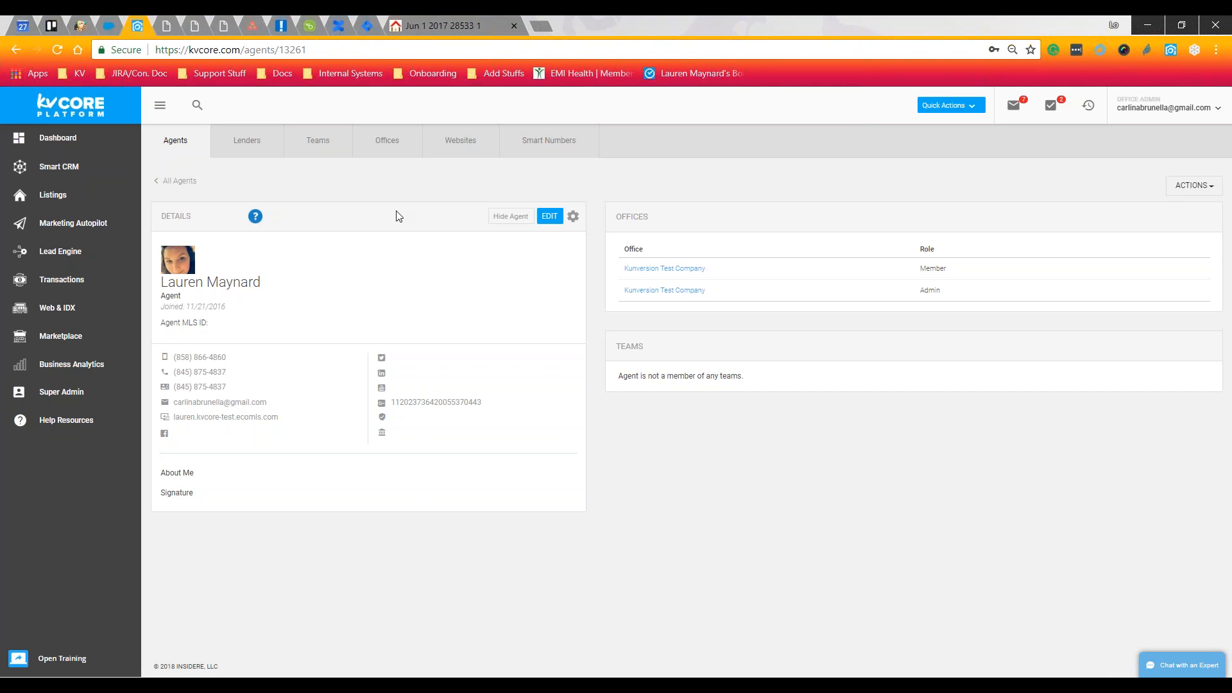
pyautogui.click(94, 142)
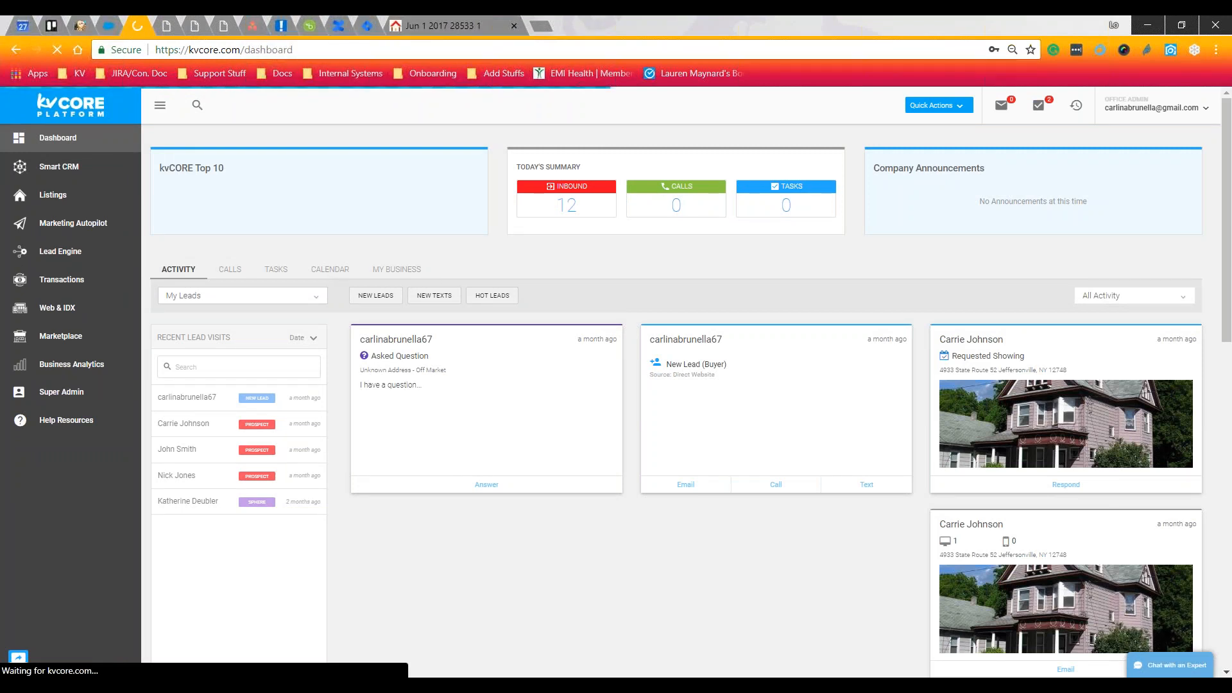
# Show the dashboard's 2 past-due calls, then its empty Tasks list
pyautogui.click(222, 275)
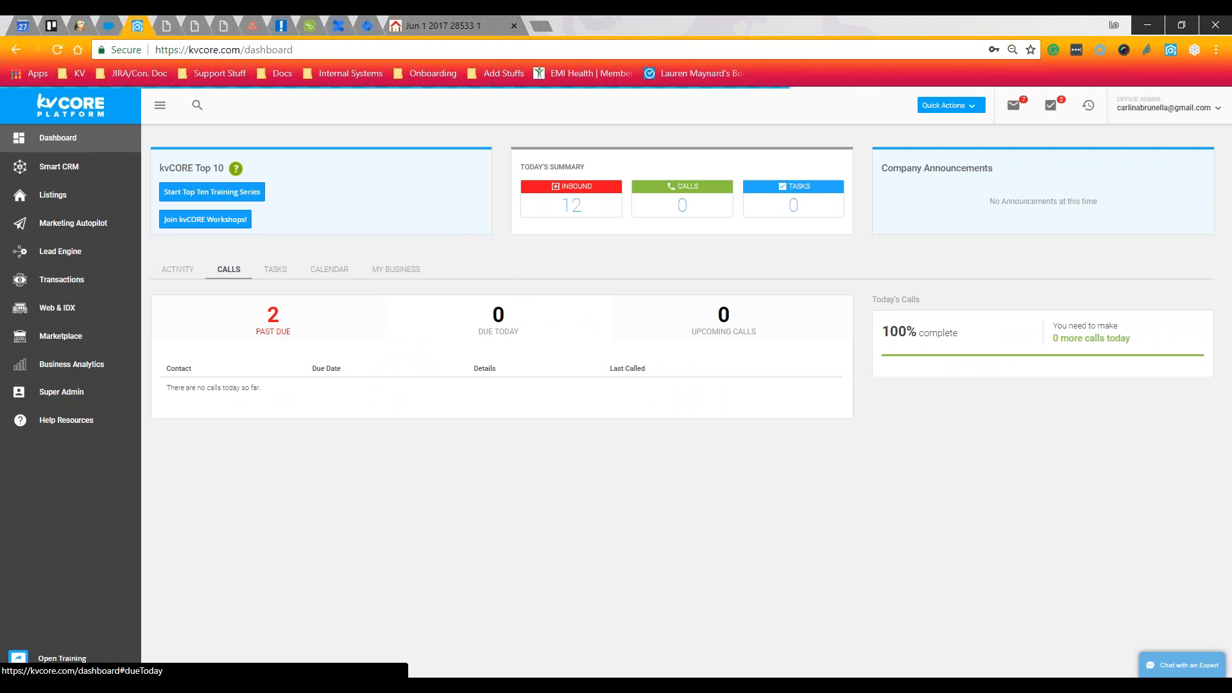
pyautogui.moveTo(597, 167); pyautogui.dragTo(526, 167)
pyautogui.click(658, 164)
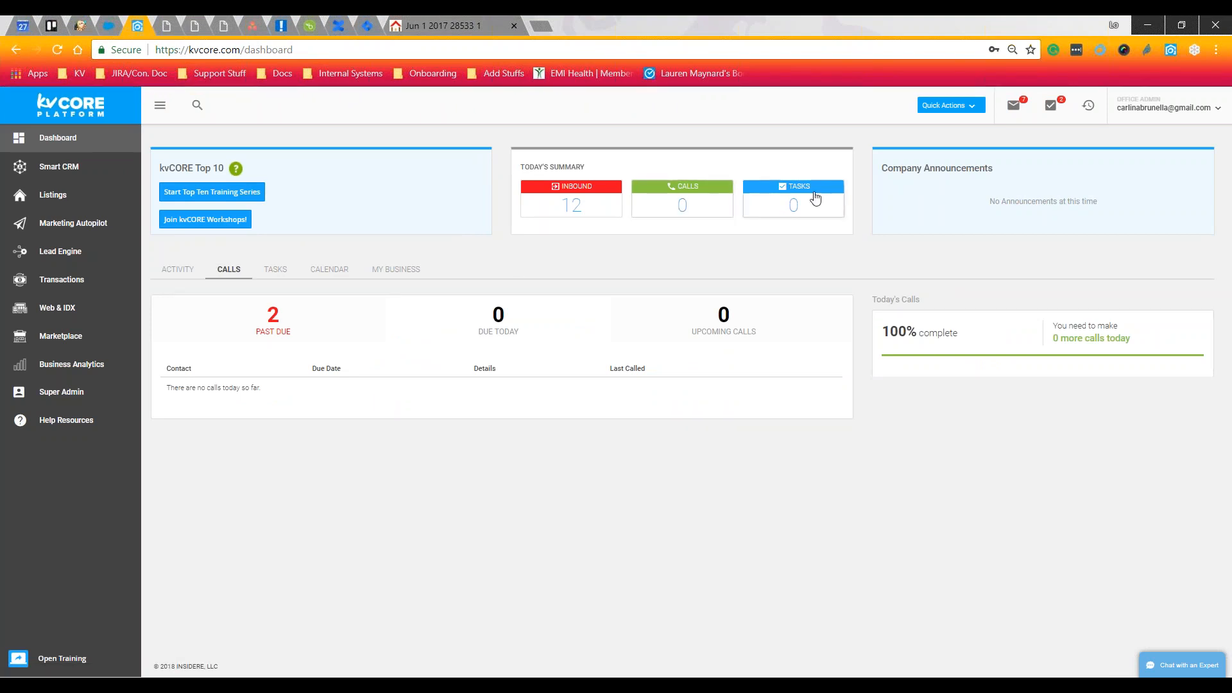
pyautogui.click(270, 326)
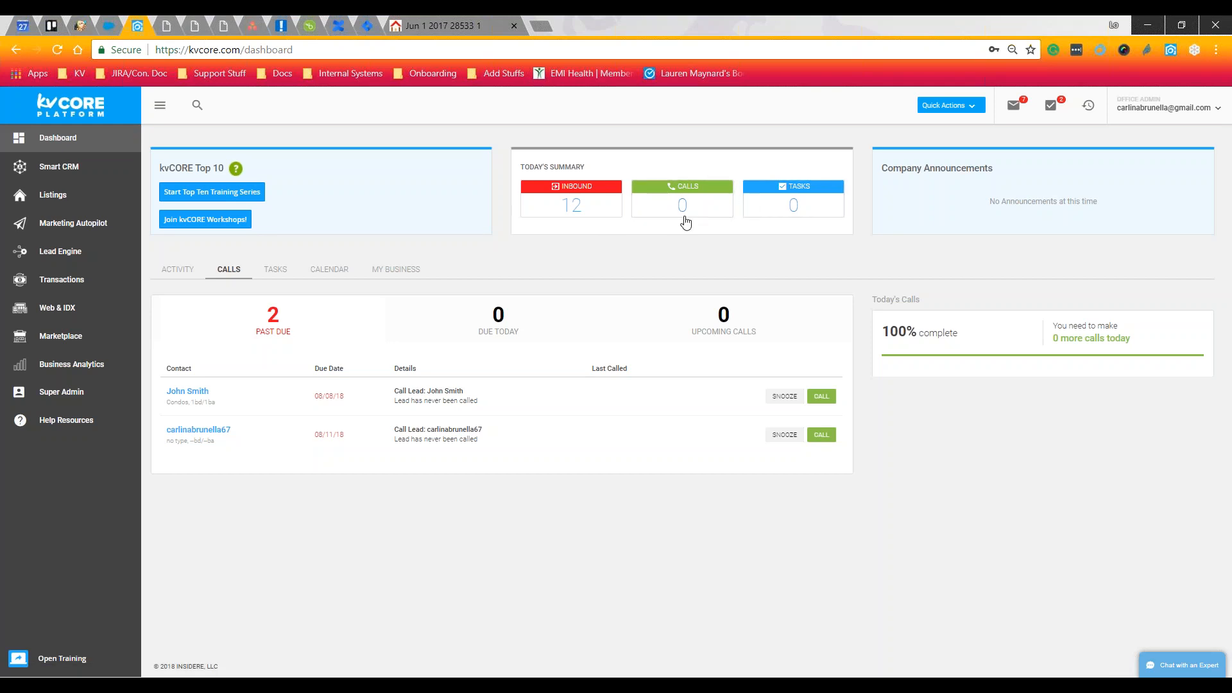
pyautogui.click(274, 269)
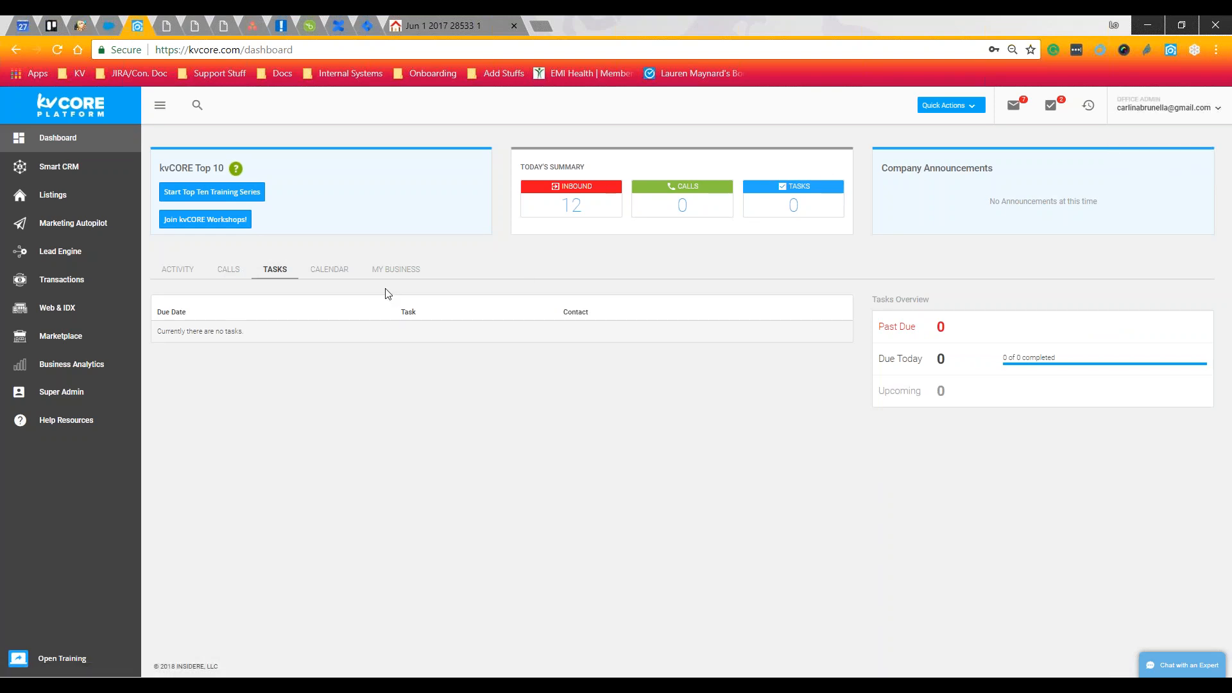
# Switch the dashboard to Calendar, then to My Business with business velocity and Company Cloud
pyautogui.click(317, 272)
pyautogui.click(333, 271)
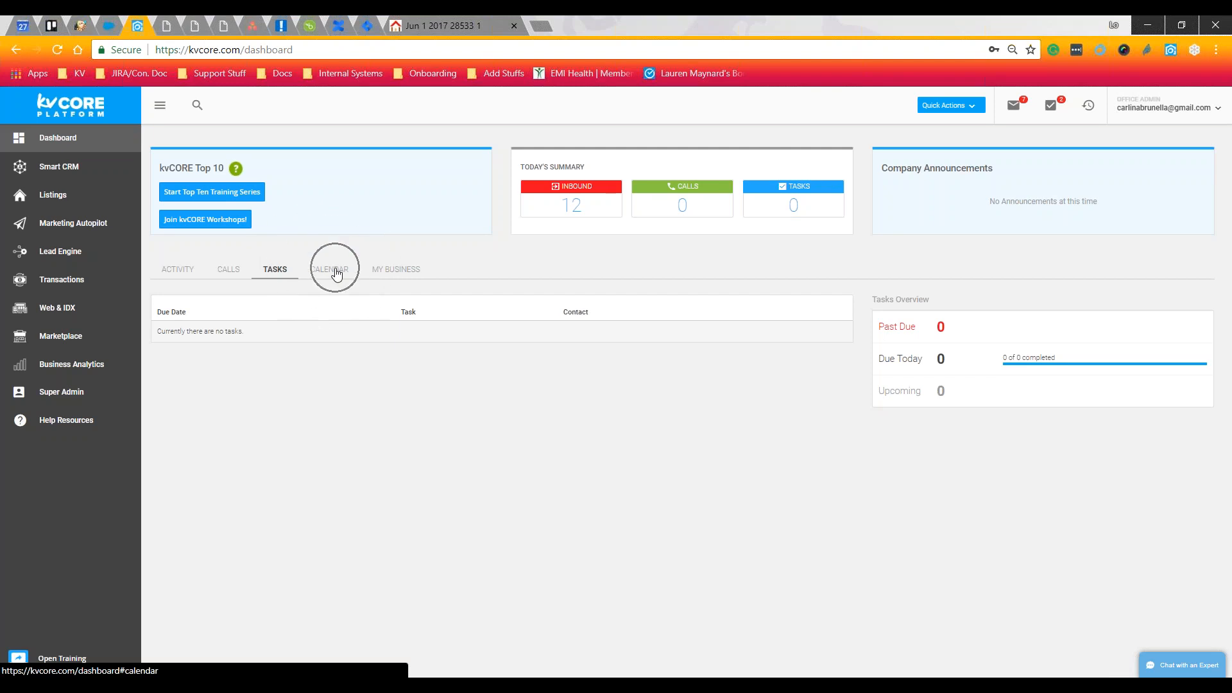
pyautogui.click(336, 272)
pyautogui.click(393, 269)
pyautogui.click(396, 270)
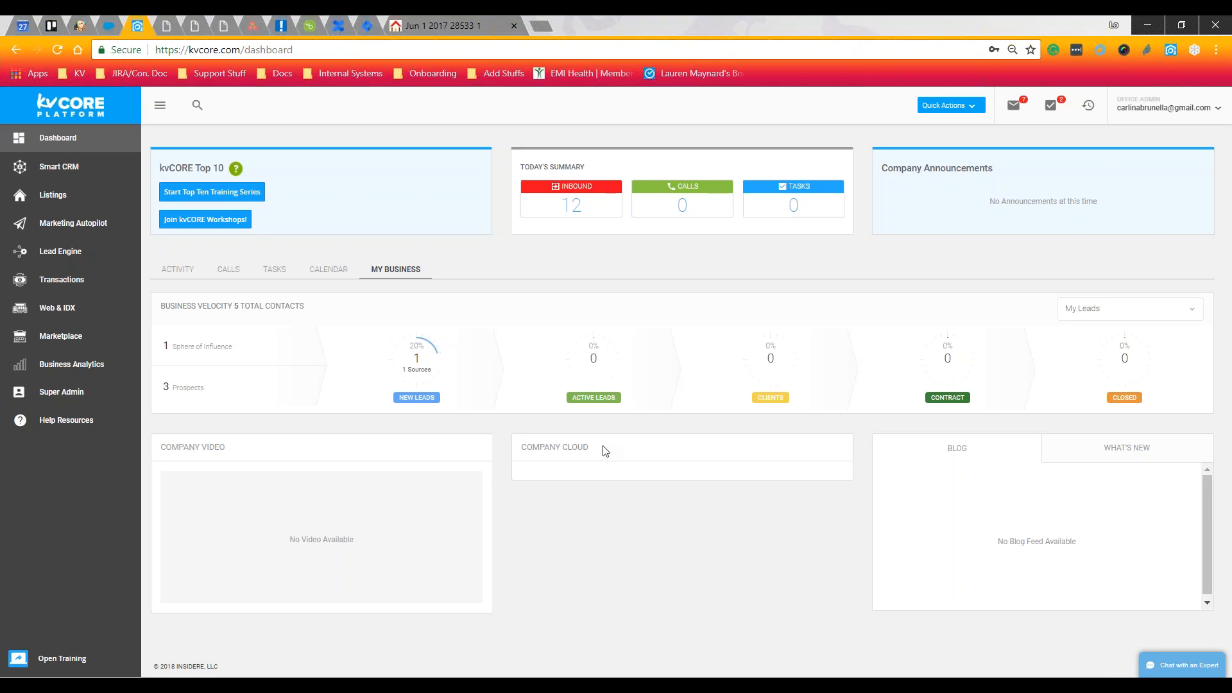
pyautogui.moveTo(603, 451); pyautogui.dragTo(559, 448)
pyautogui.click(585, 487)
# Open the Smart CRM leads list, showing no filtered matches among 53 leads
pyautogui.click(399, 270)
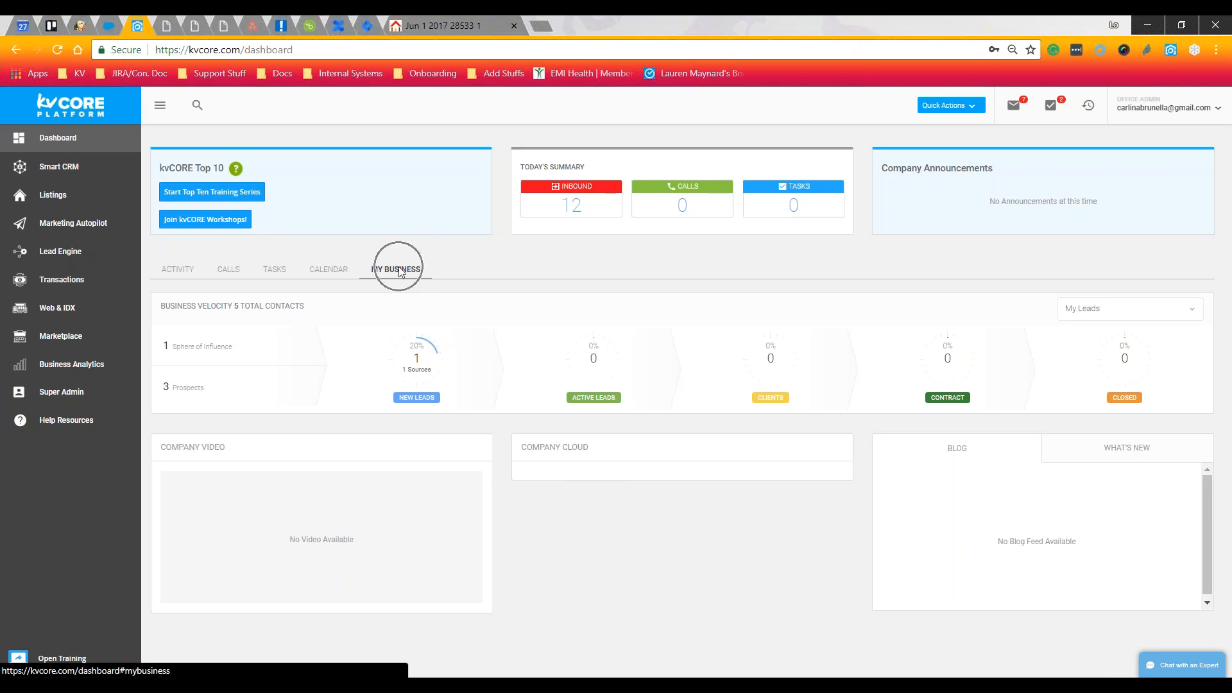
pyautogui.click(582, 483)
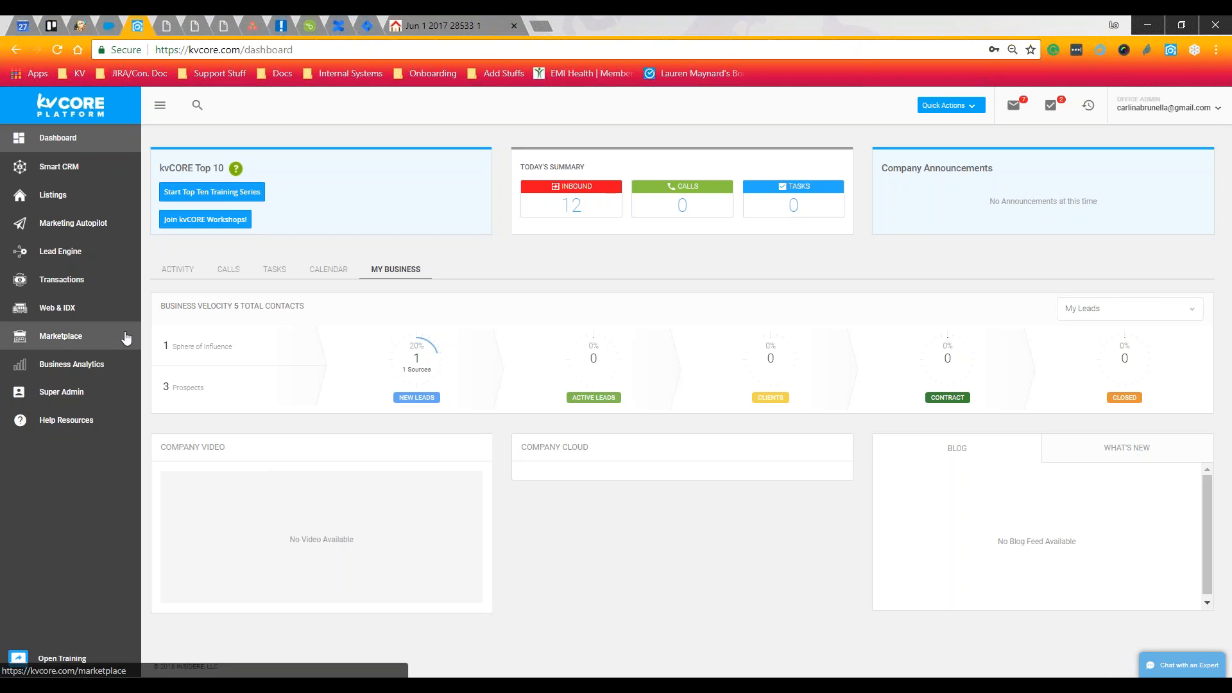
pyautogui.click(106, 168)
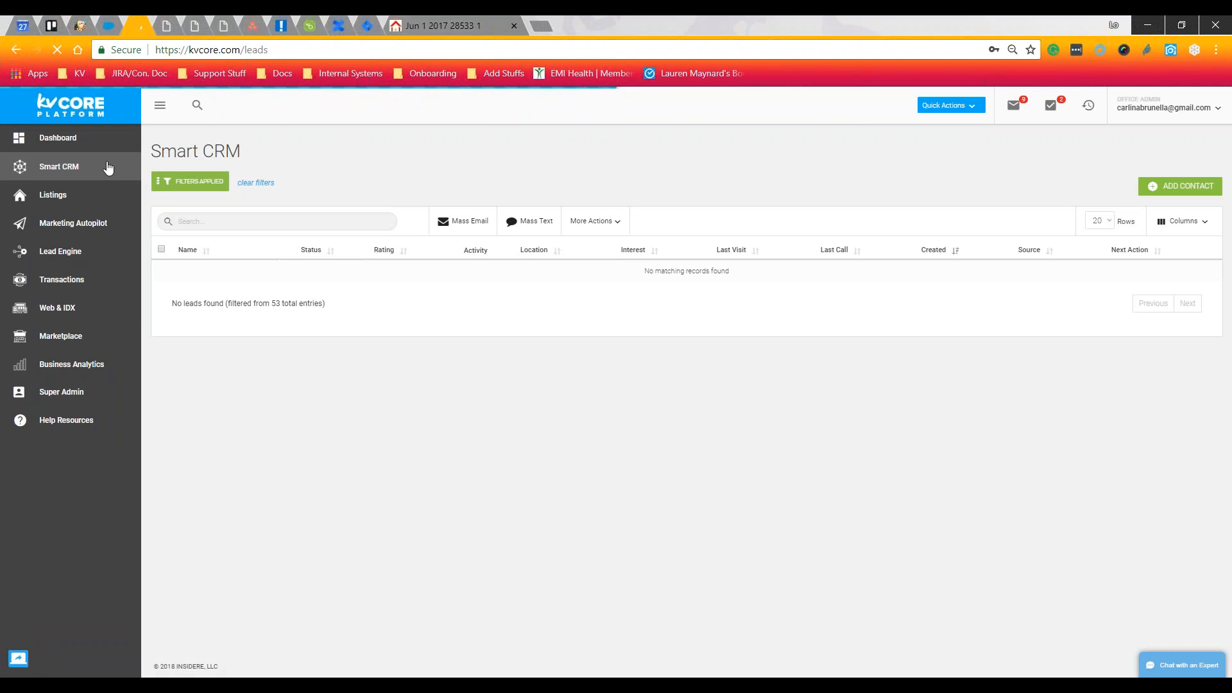
# Clear the Smart CRM filters so every lead shows, then check the Quick Actions menu
pyautogui.click(257, 183)
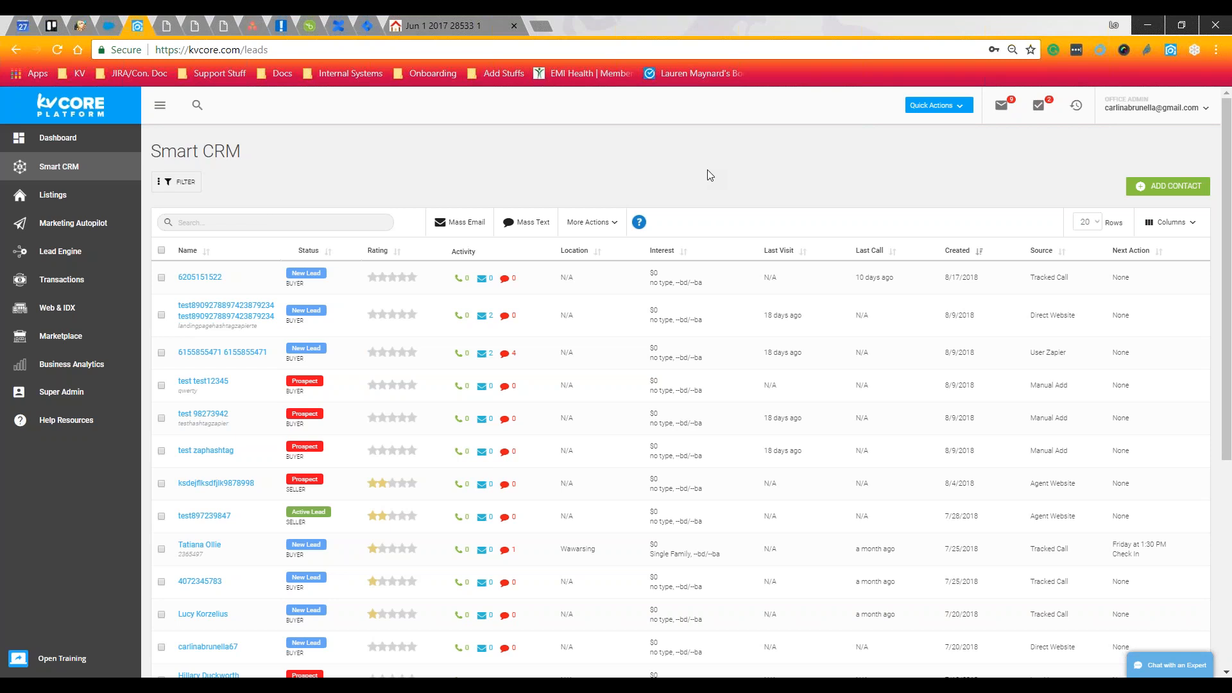
pyautogui.click(963, 115)
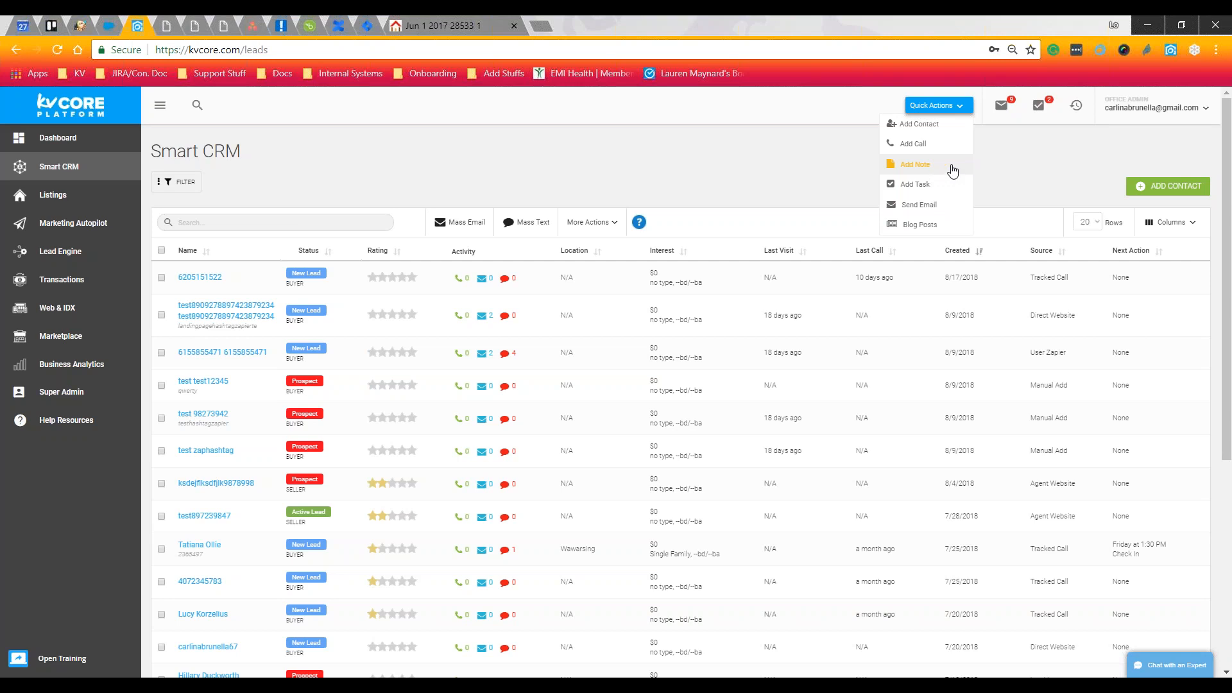
pyautogui.click(1034, 166)
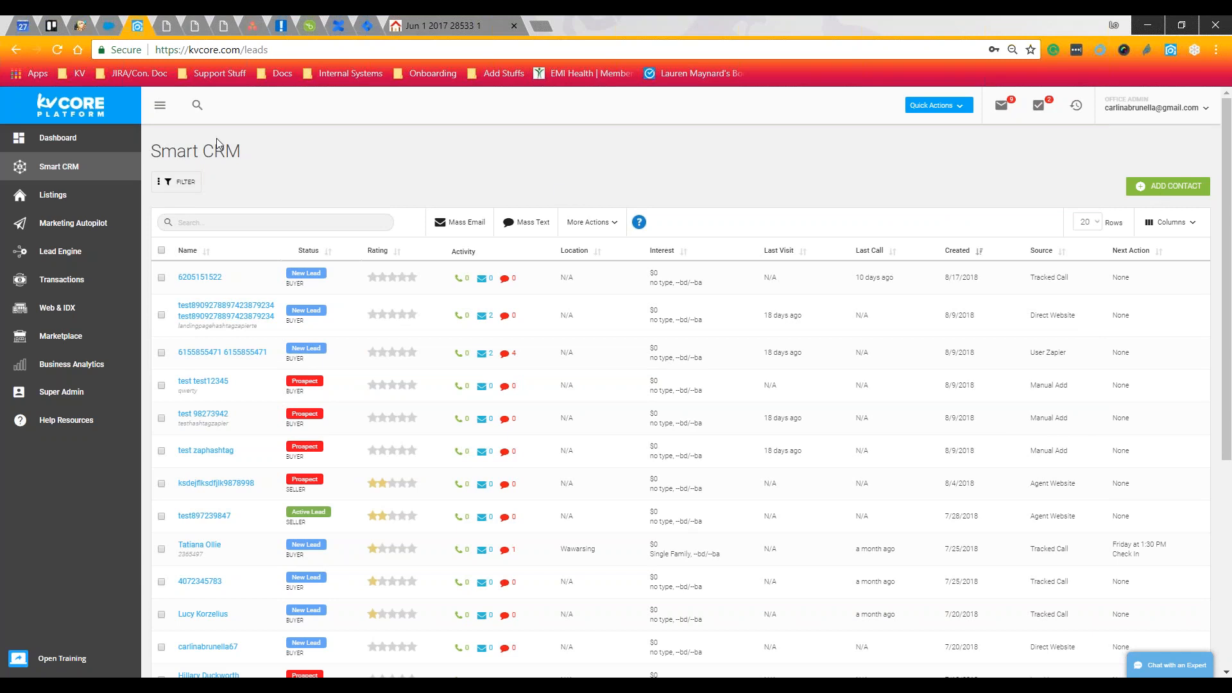
pyautogui.click(1148, 187)
# Open the Wawarsing buyer lead, scroll its timeline to the Validation Run entry, then close it
pyautogui.click(201, 545)
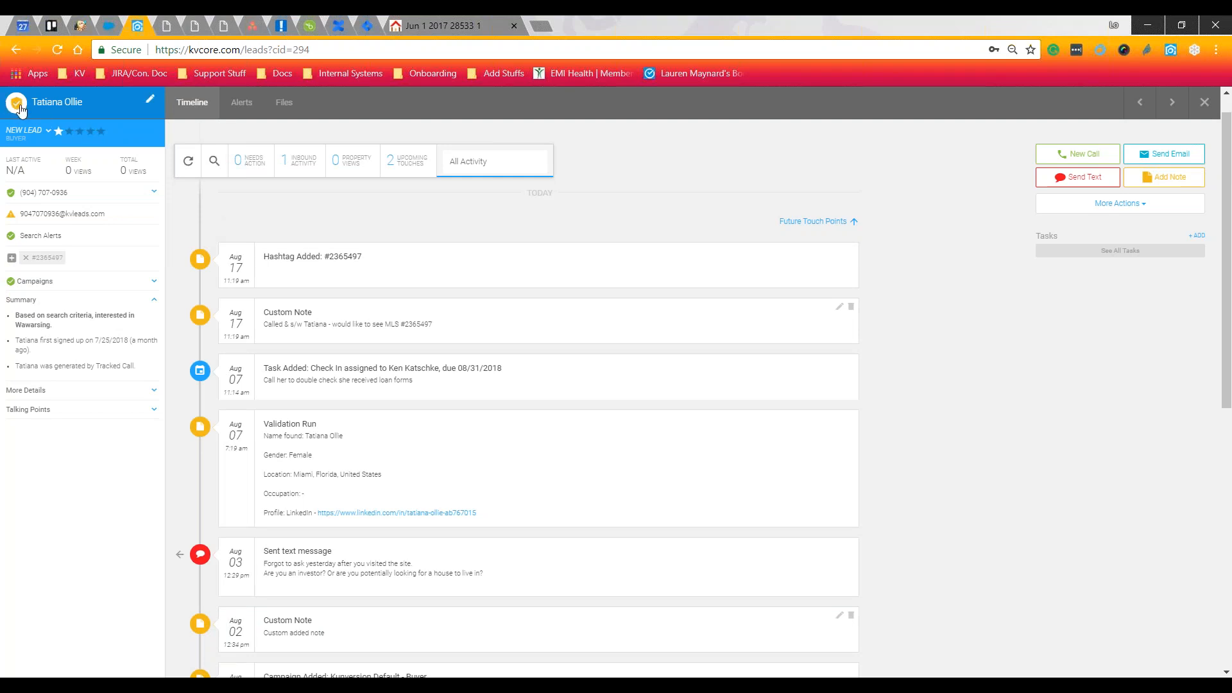
pyautogui.press('ctrl')
pyautogui.press('ctrl')
pyautogui.press('ctrl')
pyautogui.press('ctrl')
pyautogui.press('ctrl')
pyautogui.press('ctrl')
pyautogui.press('ctrl')
pyautogui.press('ctrl')
pyautogui.press('ctrl')
pyautogui.press('ctrl')
pyautogui.press('ctrl')
pyautogui.press('ctrl')
pyautogui.press('ctrl')
pyautogui.press('ctrl')
pyautogui.press('ctrl')
pyautogui.scroll(-2, 468, 440)
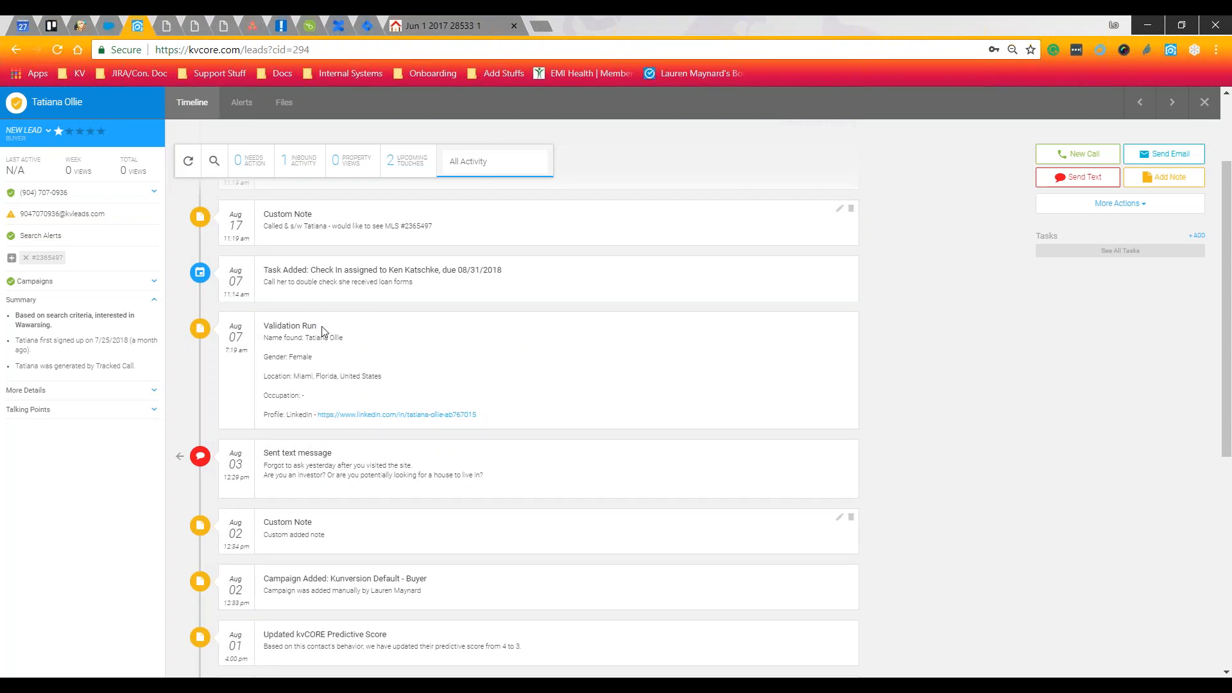
pyautogui.moveTo(314, 326); pyautogui.dragTo(246, 325)
pyautogui.click(444, 364)
pyautogui.click(1204, 102)
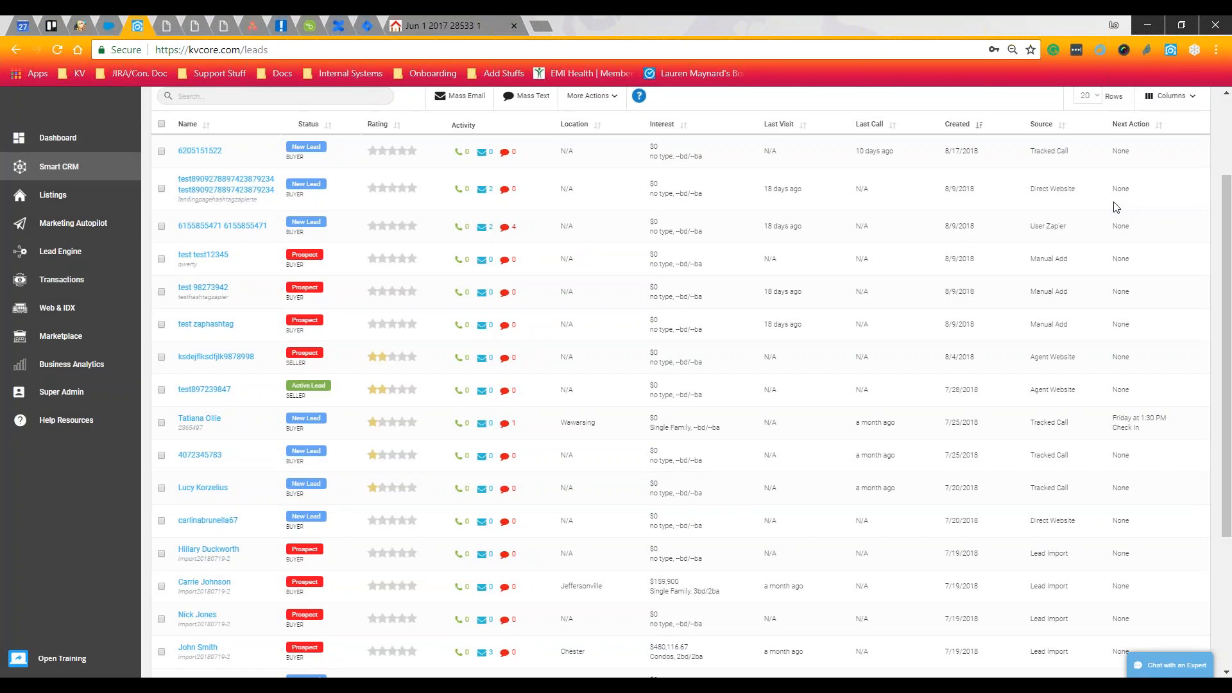
# Choose Add Contact from the Quick Actions menu above the leads list
pyautogui.scroll(3, 1116, 206)
pyautogui.click(952, 107)
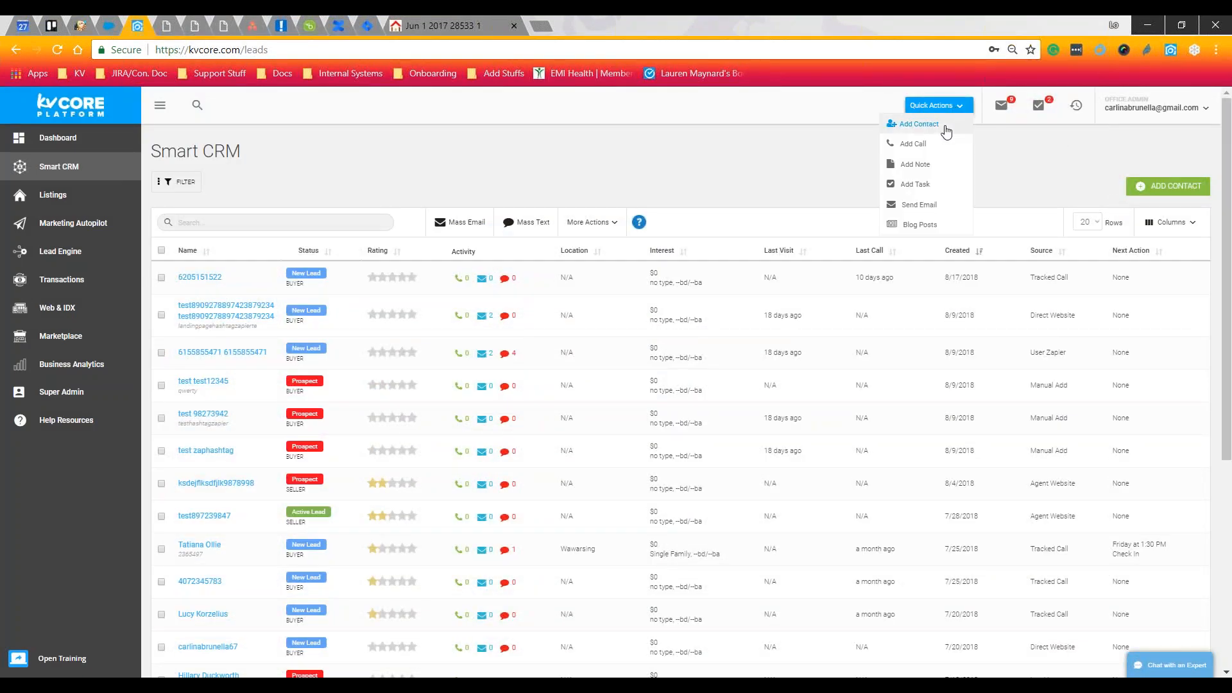
pyautogui.click(942, 125)
# Toggle the Validate data option on and off, then close the blank Add Contact form unsaved
pyautogui.tripleClick(746, 571)
pyautogui.click(756, 578)
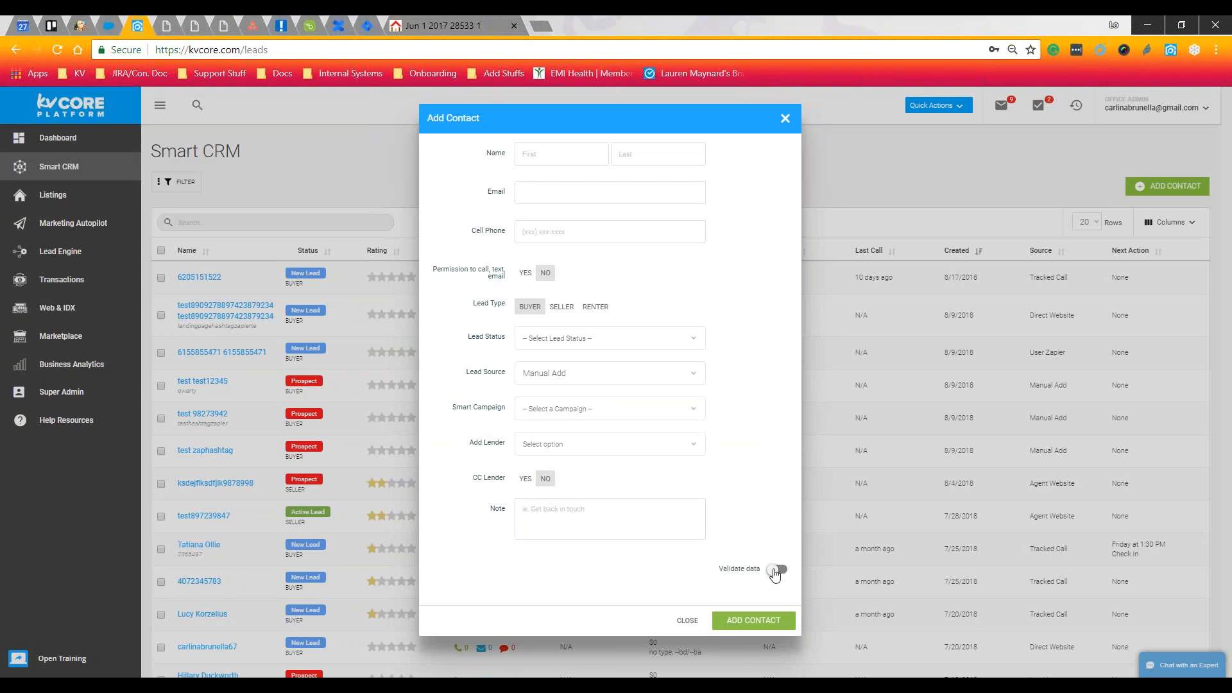
pyautogui.click(774, 571)
pyautogui.click(786, 571)
pyautogui.click(751, 575)
pyautogui.click(778, 571)
pyautogui.click(785, 120)
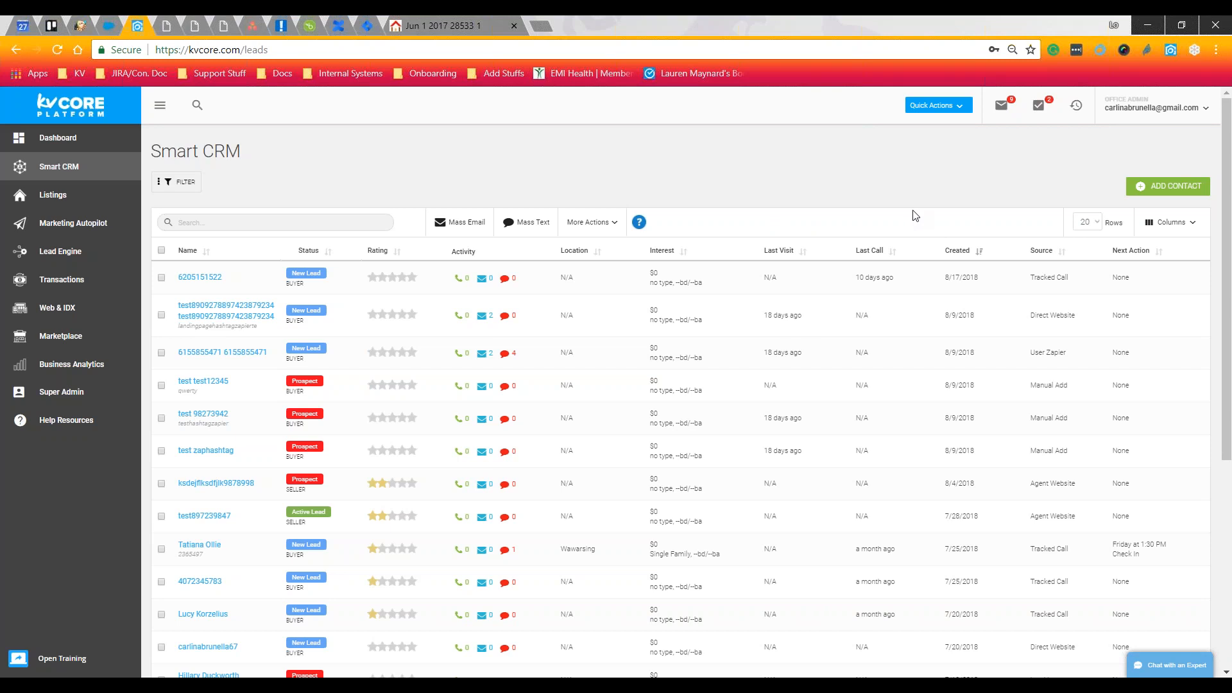
# Sort the leads by Last Call, reverse that order, then sort by Rating with highest first
pyautogui.click(892, 254)
pyautogui.click(892, 253)
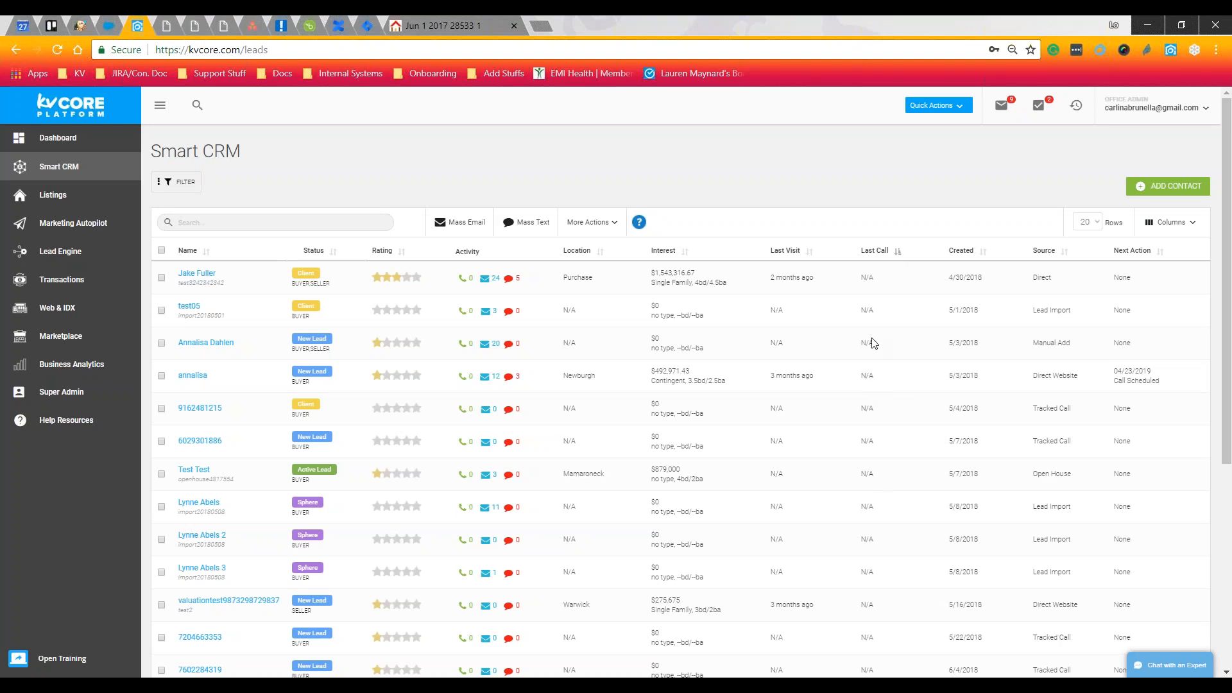
pyautogui.click(897, 250)
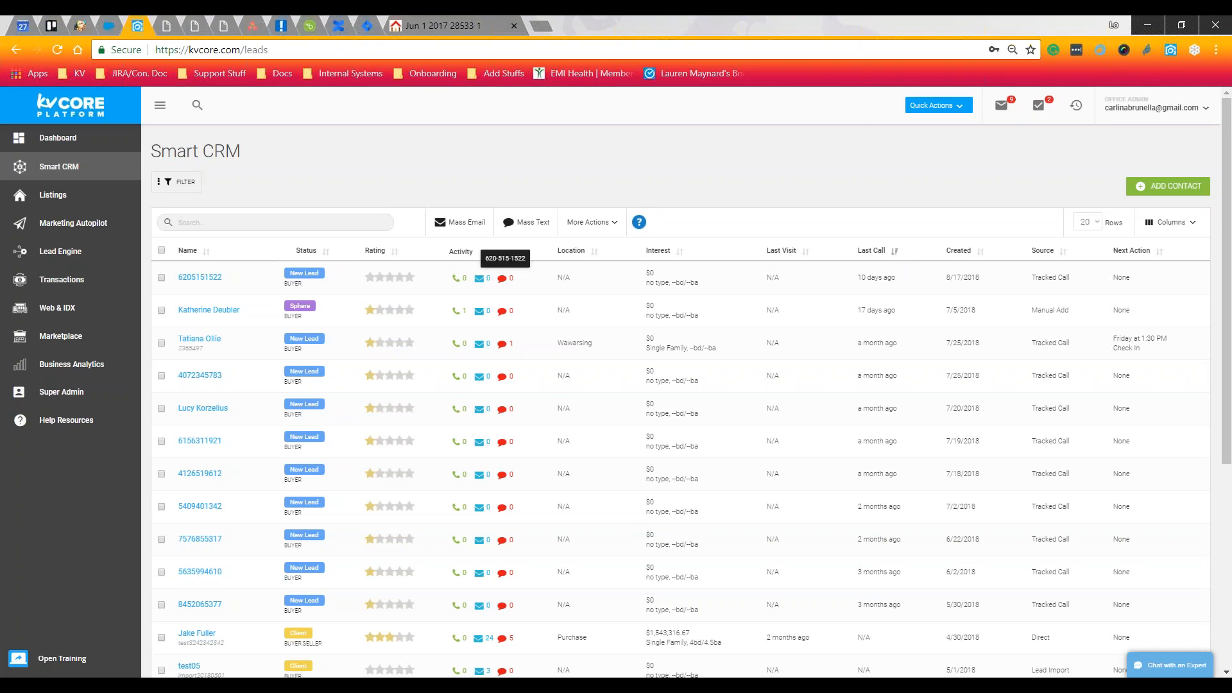
pyautogui.click(394, 254)
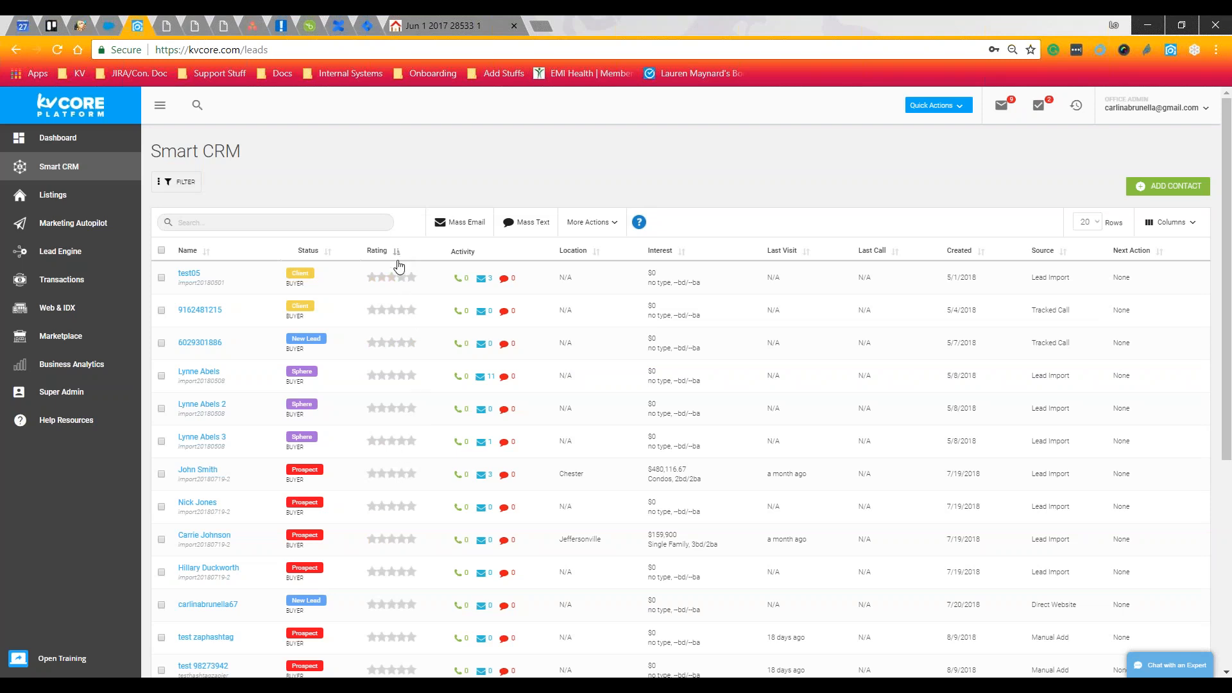
pyautogui.click(396, 251)
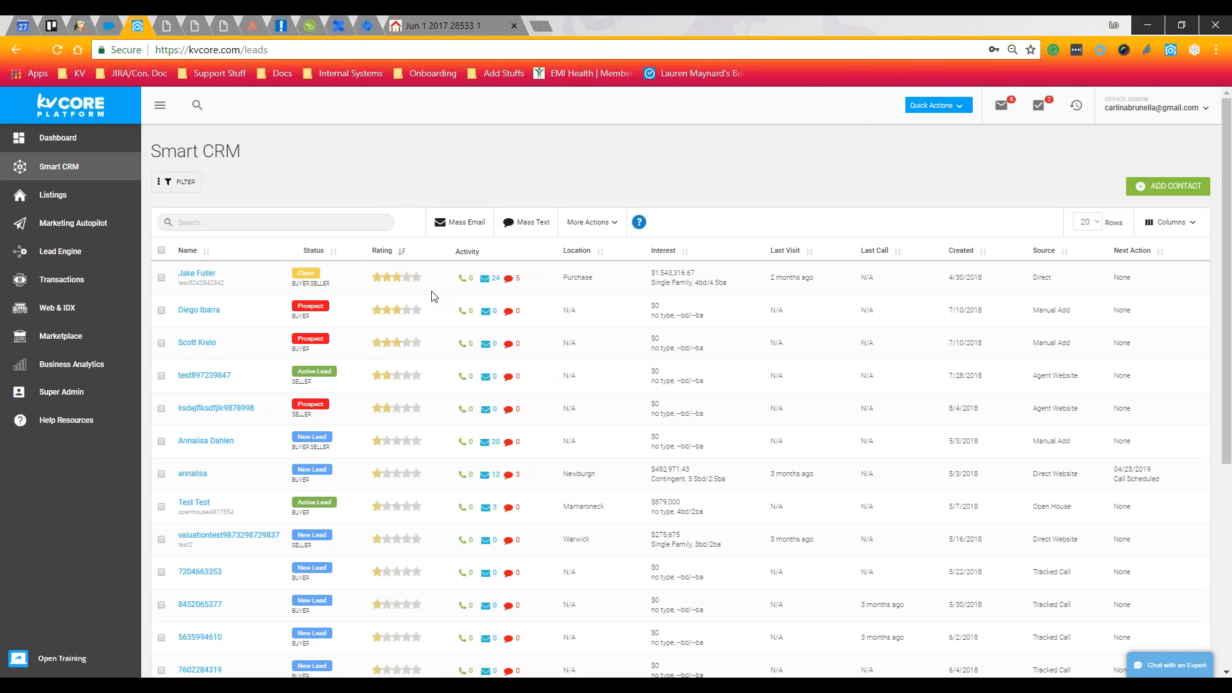
# Search the leads list for the lead's name and open her detail page
pyautogui.click(258, 221)
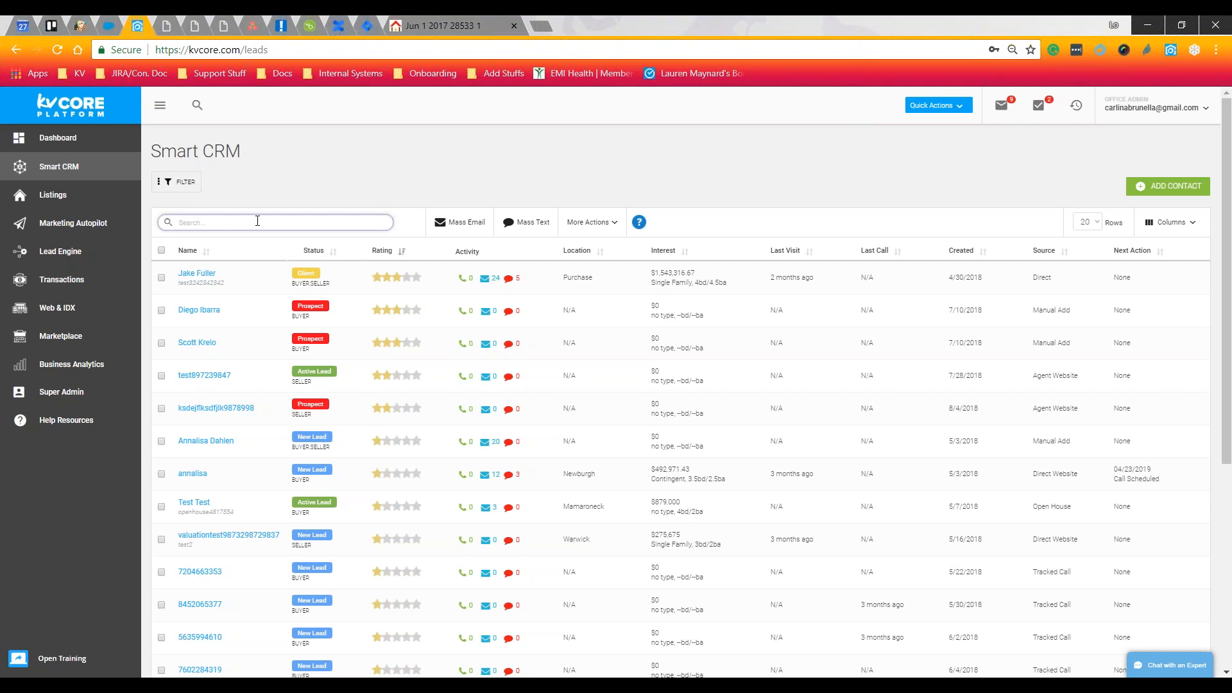
pyautogui.write('tat')
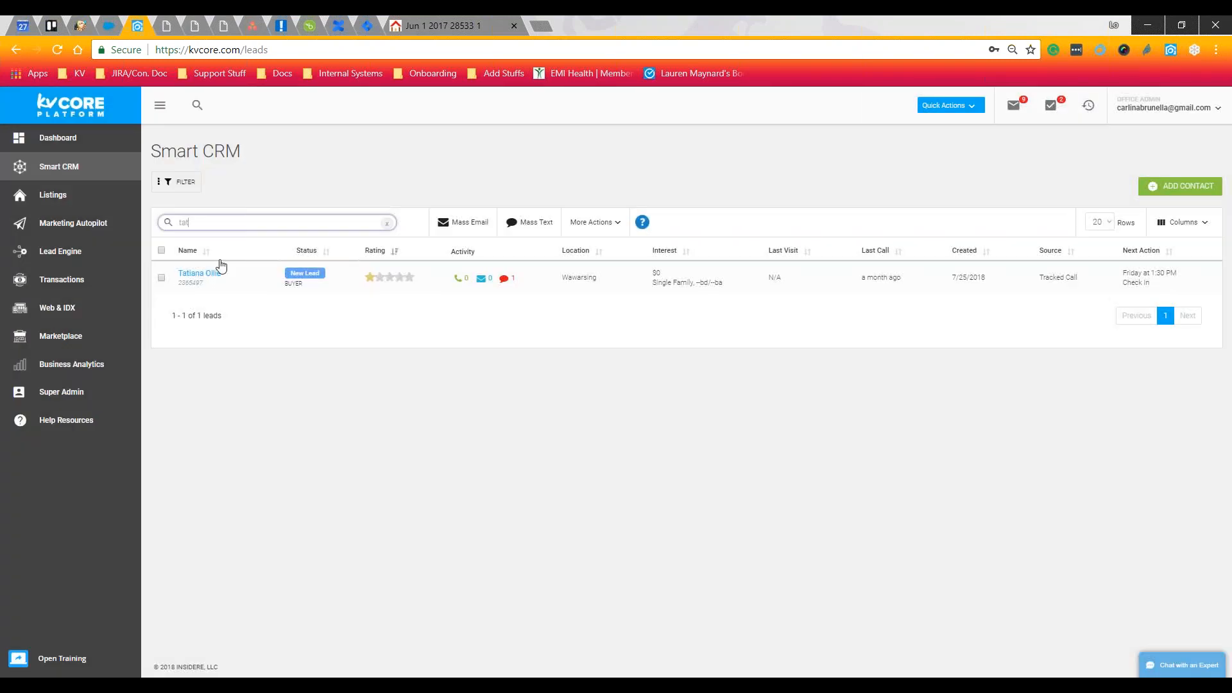
pyautogui.click(216, 271)
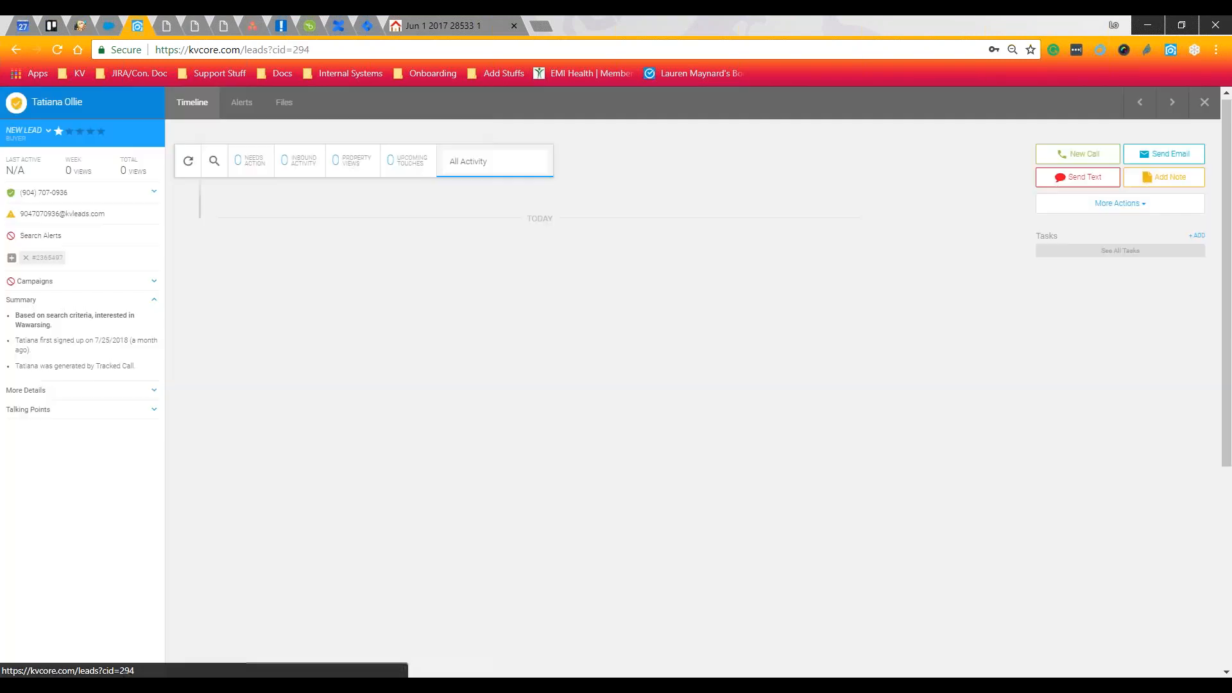
# Show the lead's Alerts tab and open her first search alert
pyautogui.click(242, 109)
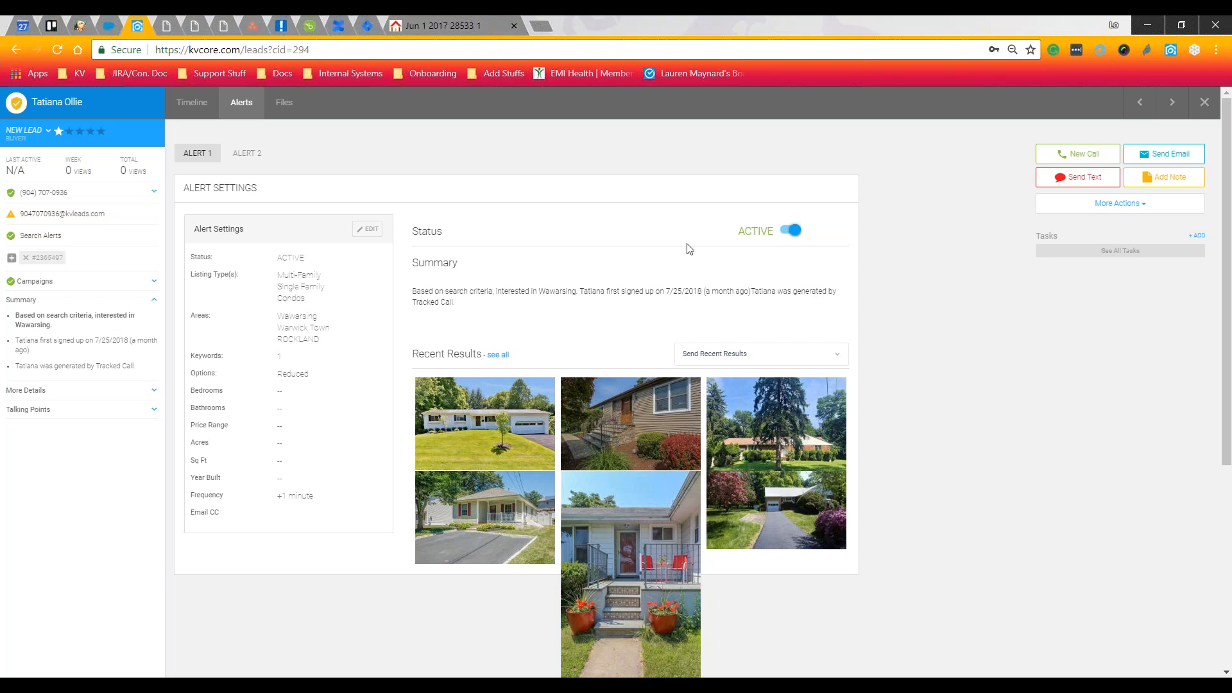
pyautogui.click(773, 236)
# Edit the alert settings and save them via Save & Do Not Send and Save & Send
pyautogui.click(772, 235)
pyautogui.click(366, 231)
pyautogui.click(366, 233)
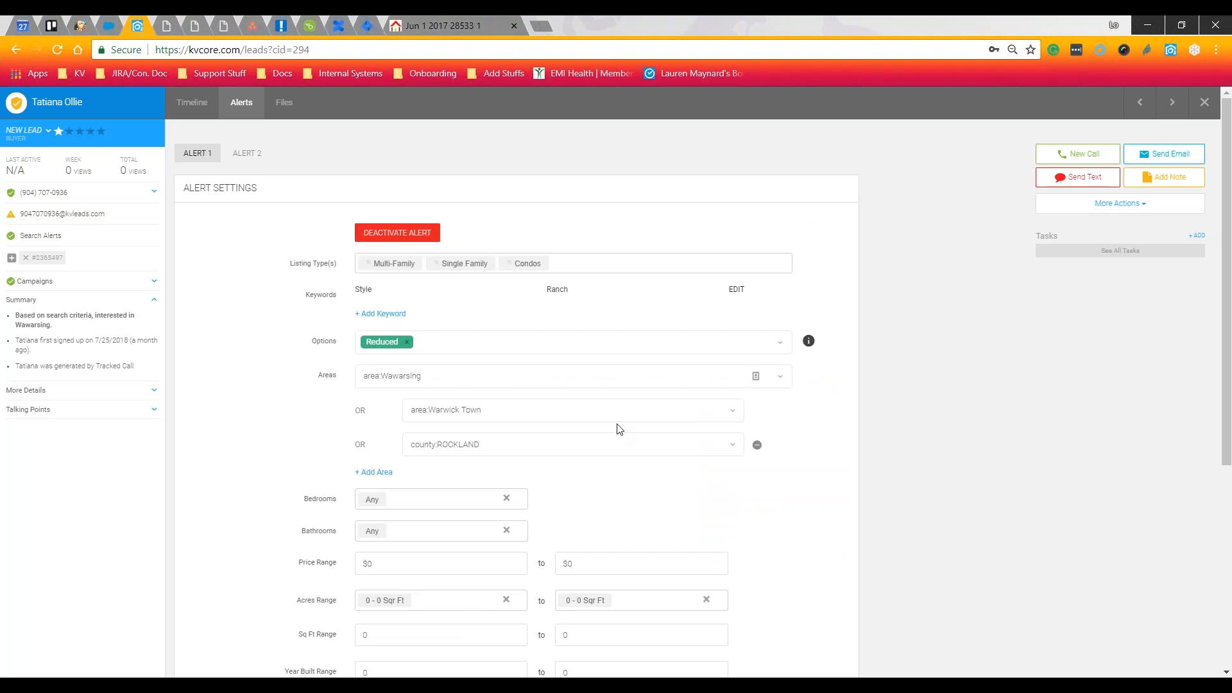
pyautogui.scroll(-5, 620, 428)
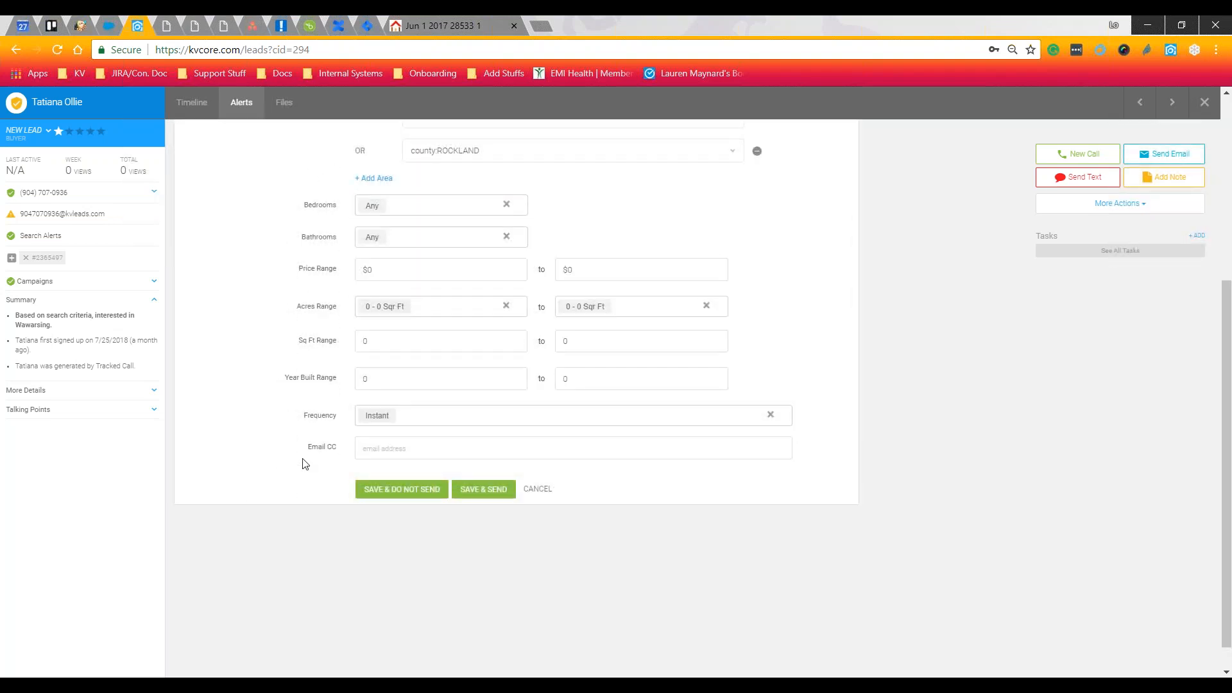
pyautogui.press('ctrl')
pyautogui.press('ctrl')
pyautogui.press('ctrl')
pyautogui.click(426, 495)
pyautogui.click(489, 496)
pyautogui.scroll(2, 473, 417)
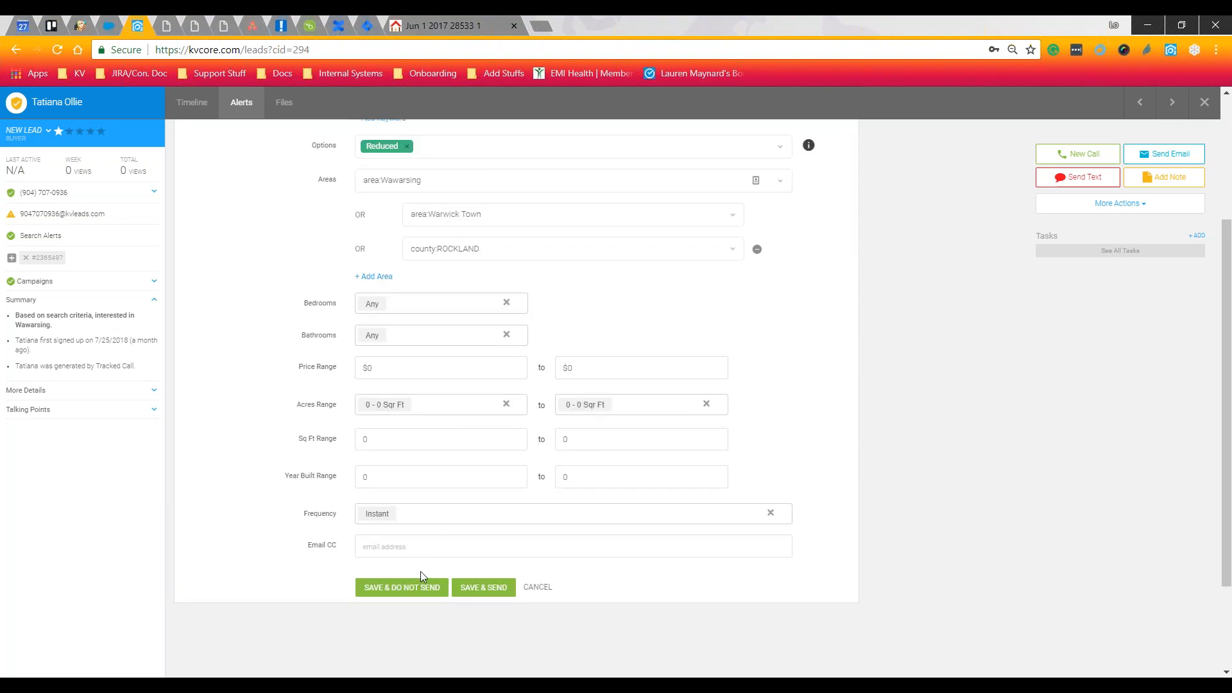
pyautogui.click(433, 586)
# Set the alert frequency to Never in the edit form
pyautogui.click(322, 521)
pyautogui.click(418, 511)
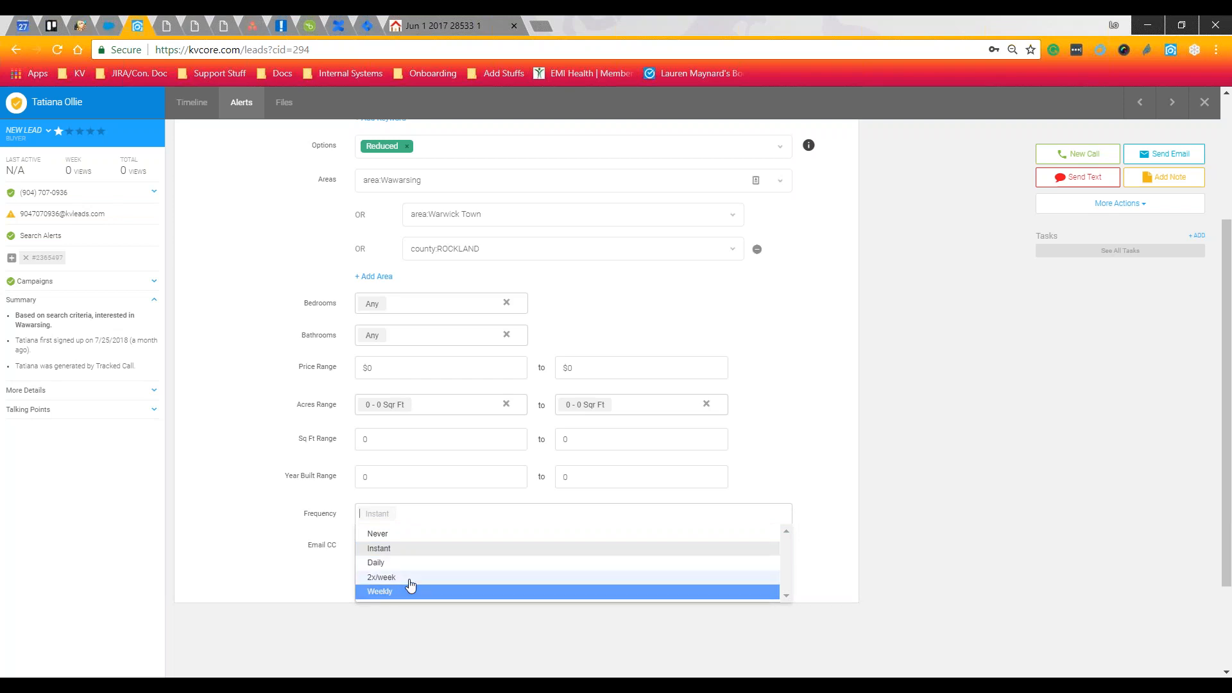
pyautogui.scroll(-2, 403, 521)
pyautogui.click(387, 435)
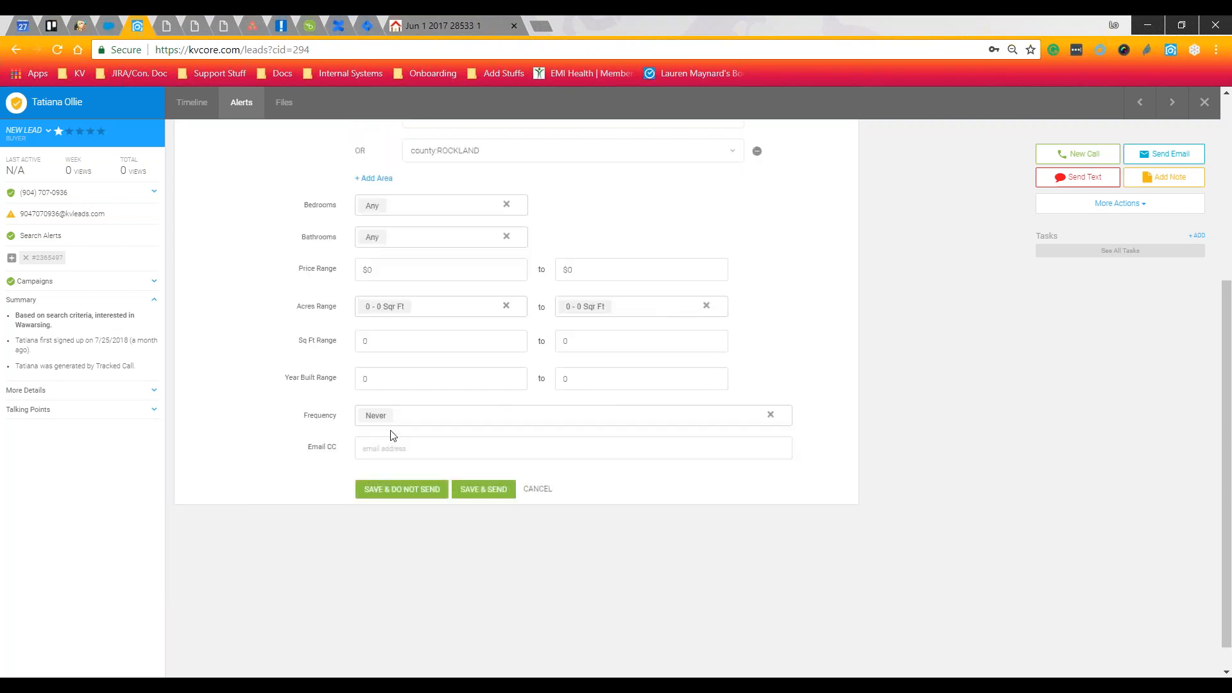
pyautogui.scroll(1, 388, 432)
pyautogui.scroll(2, 376, 241)
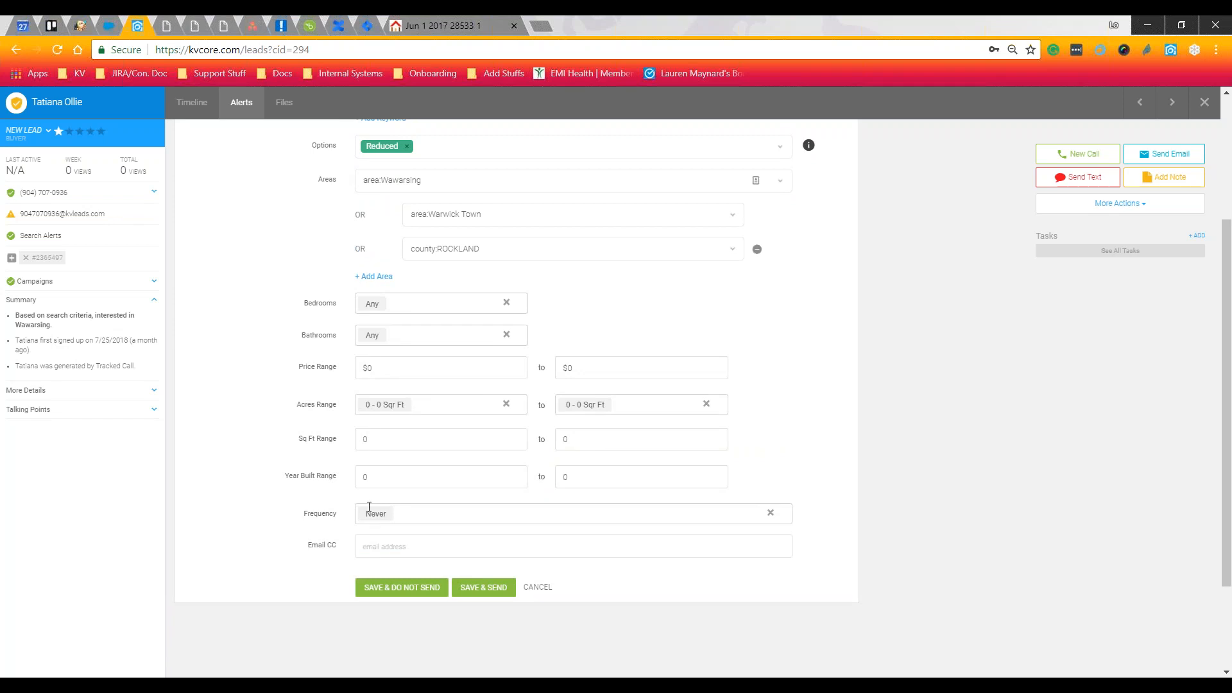
pyautogui.click(414, 513)
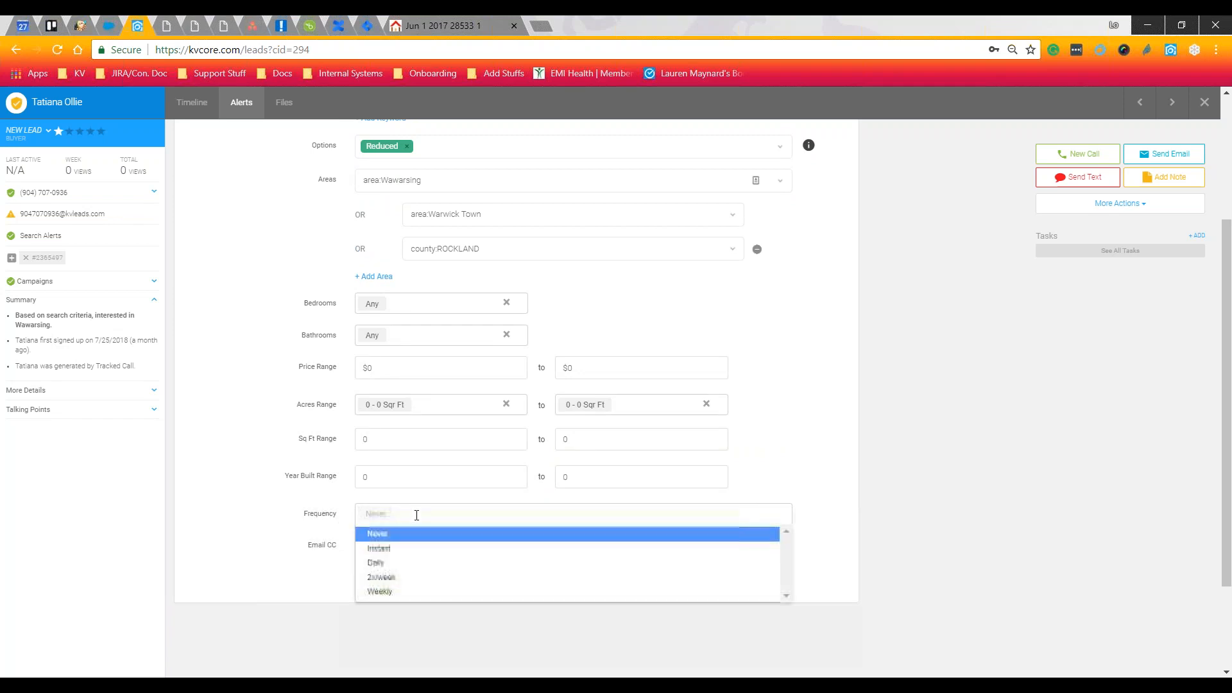
pyautogui.click(329, 527)
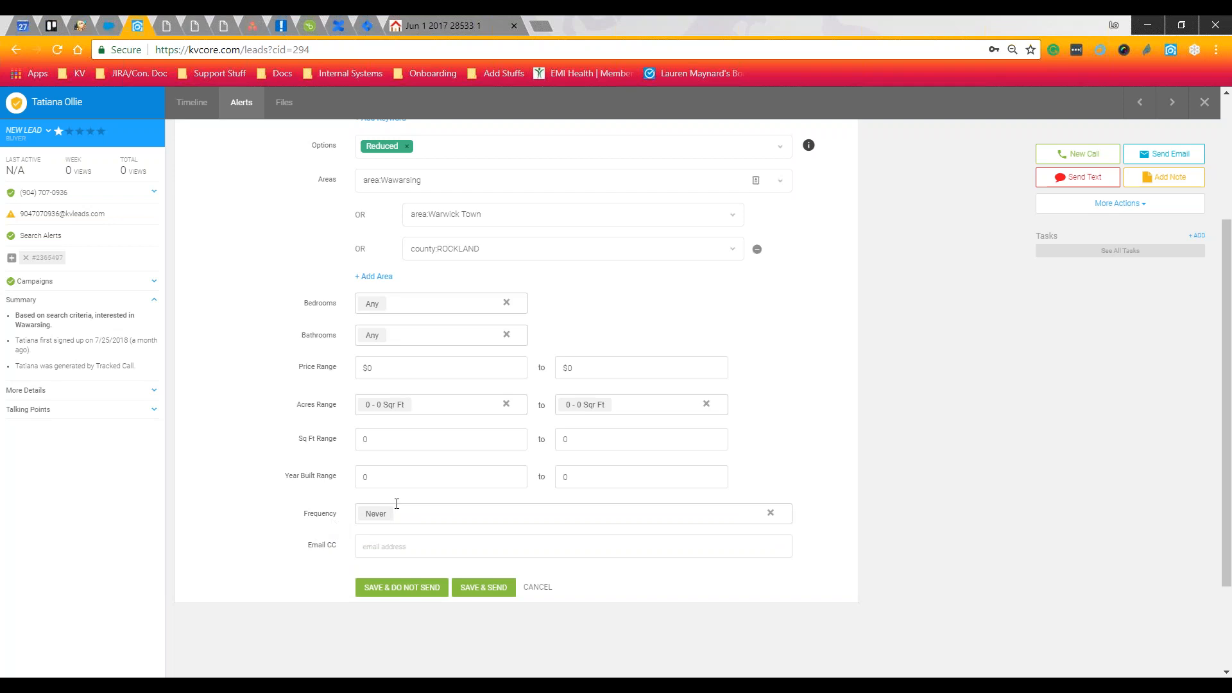
# Start entering a CC email address, then cancel the alert edits without saving
pyautogui.moveTo(310, 548); pyautogui.dragTo(373, 549)
pyautogui.click(378, 549)
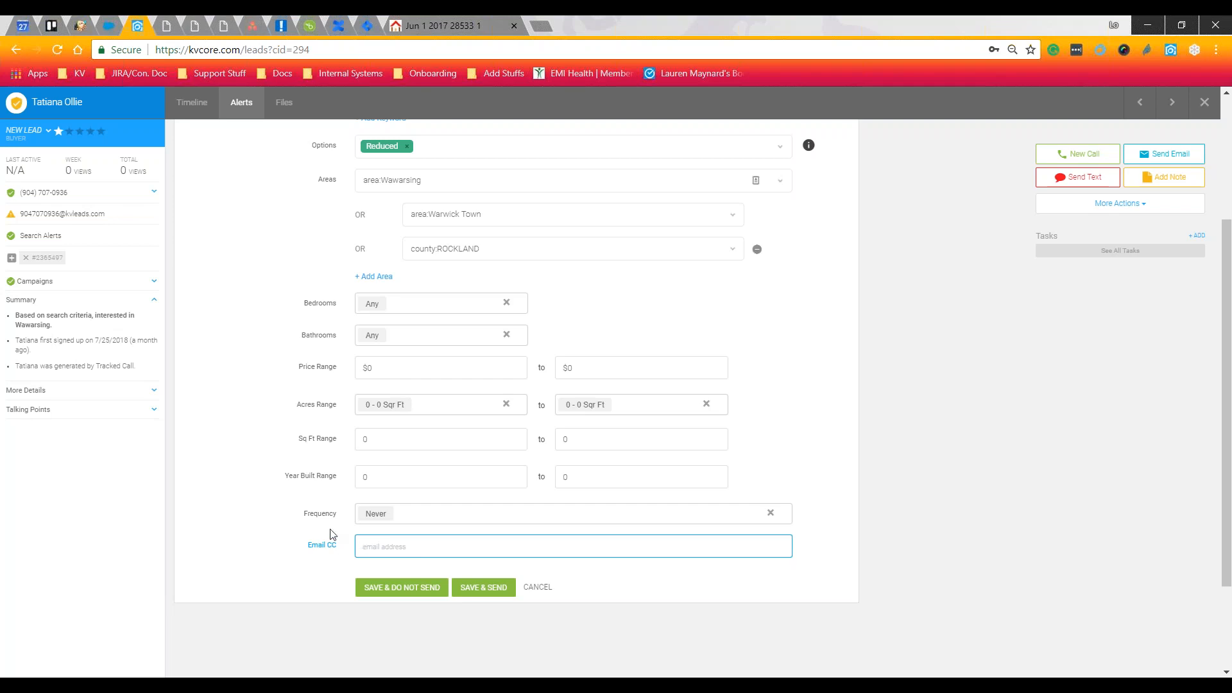
pyautogui.scroll(3, 340, 533)
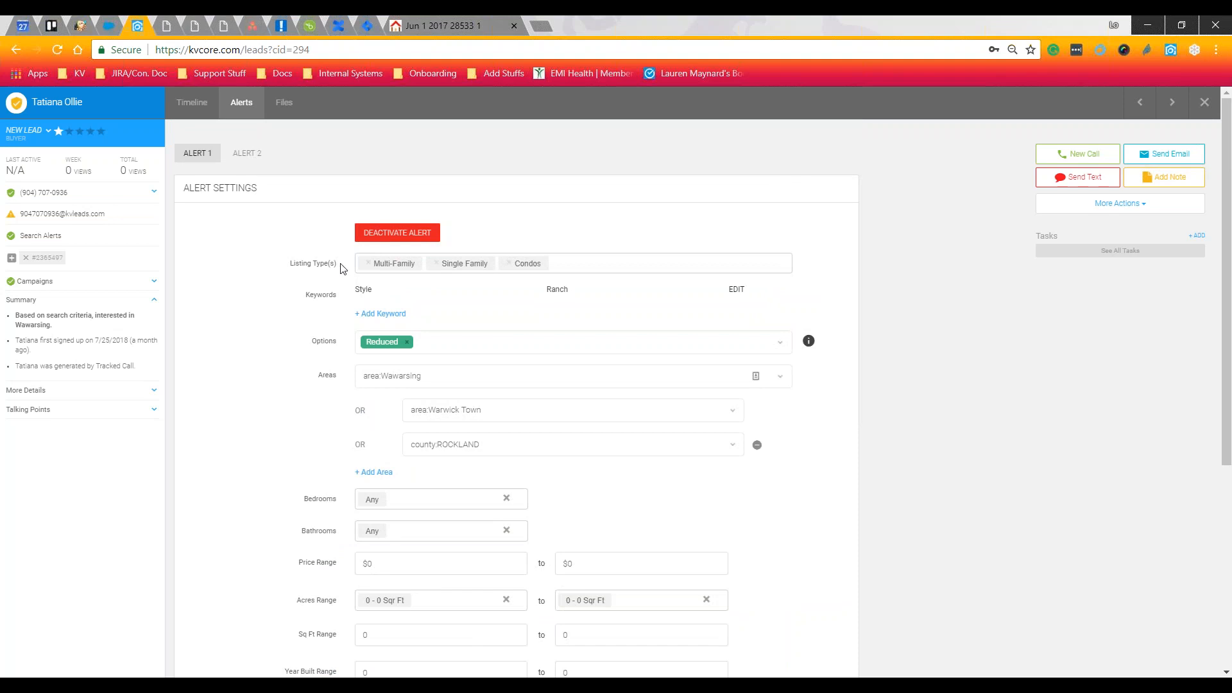
pyautogui.click(244, 155)
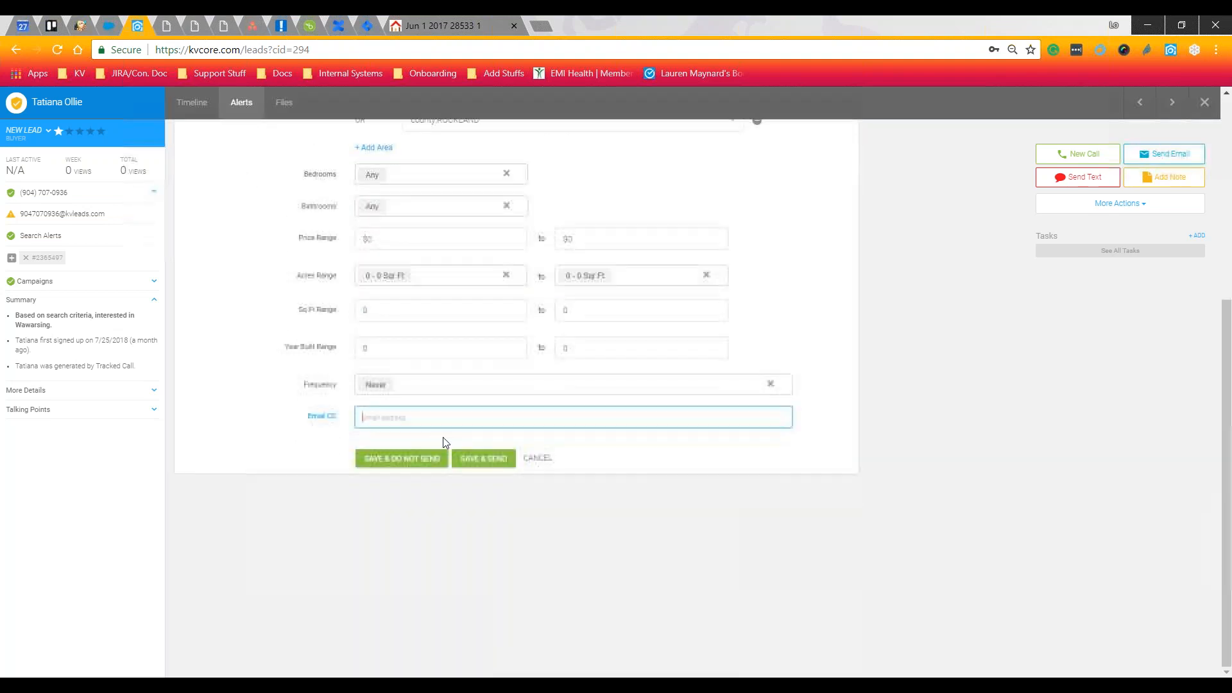
pyautogui.click(538, 460)
# Copy a link to the alert's recent results from the Send Recent Results menu
pyautogui.scroll(5, 626, 319)
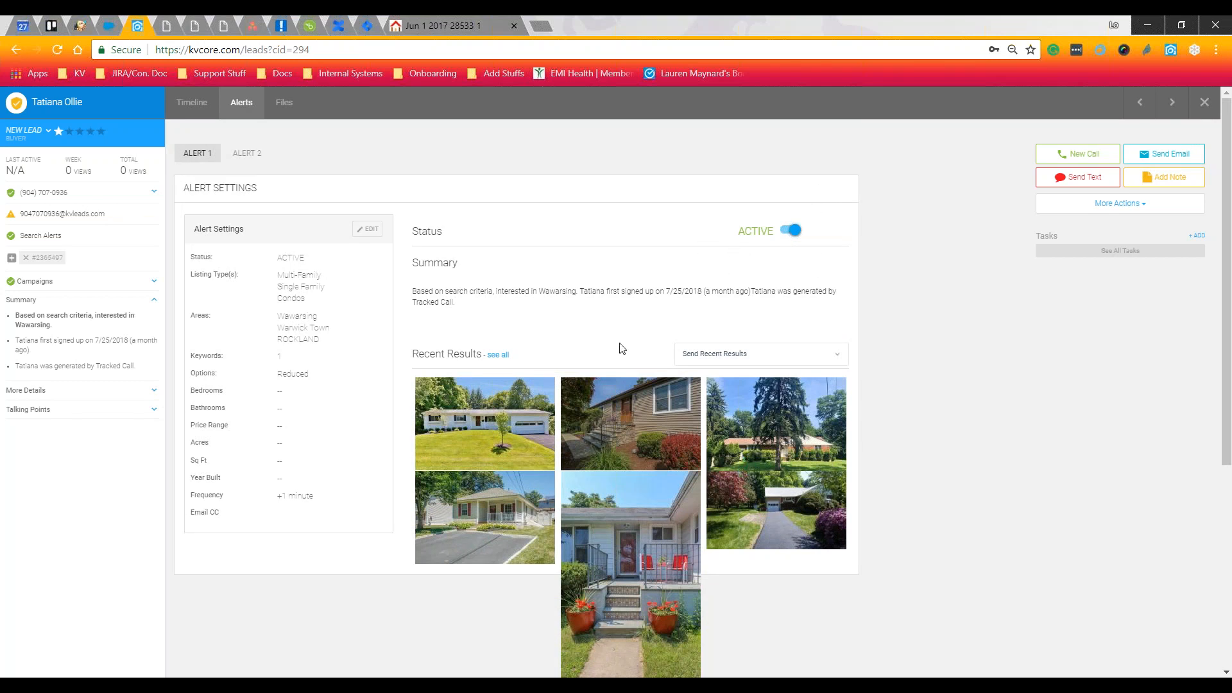
pyautogui.scroll(-2, 622, 348)
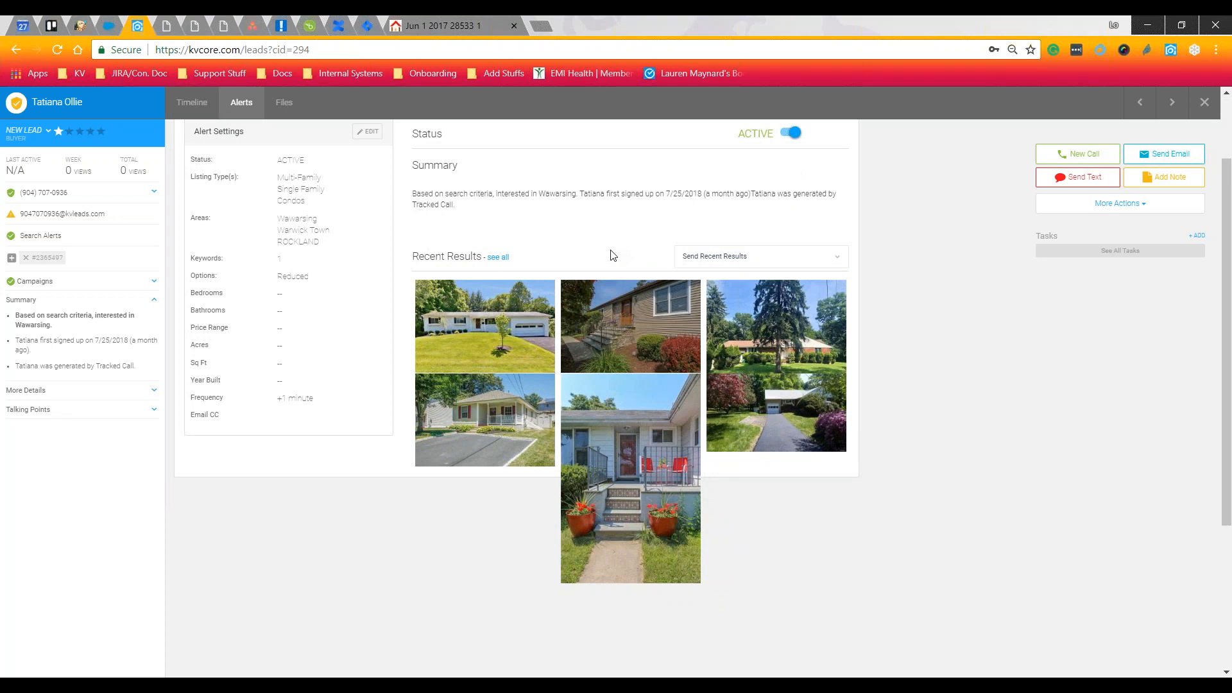
pyautogui.moveTo(412, 255); pyautogui.dragTo(558, 260)
pyautogui.click(558, 260)
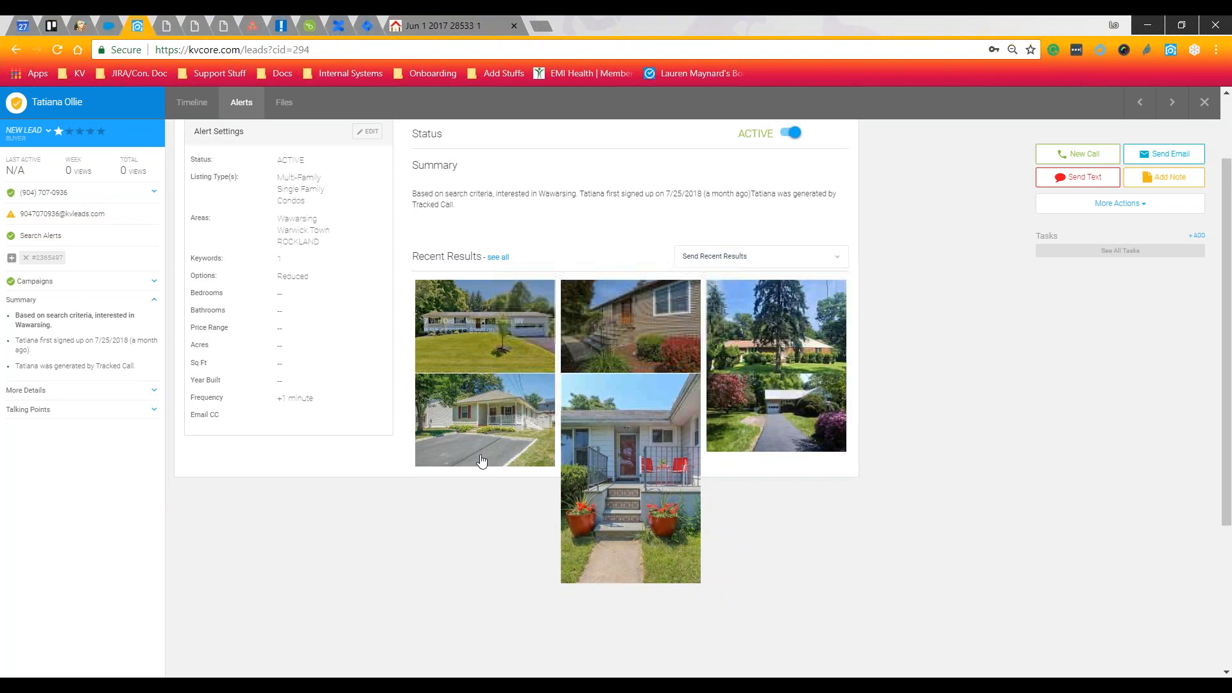
pyautogui.click(769, 263)
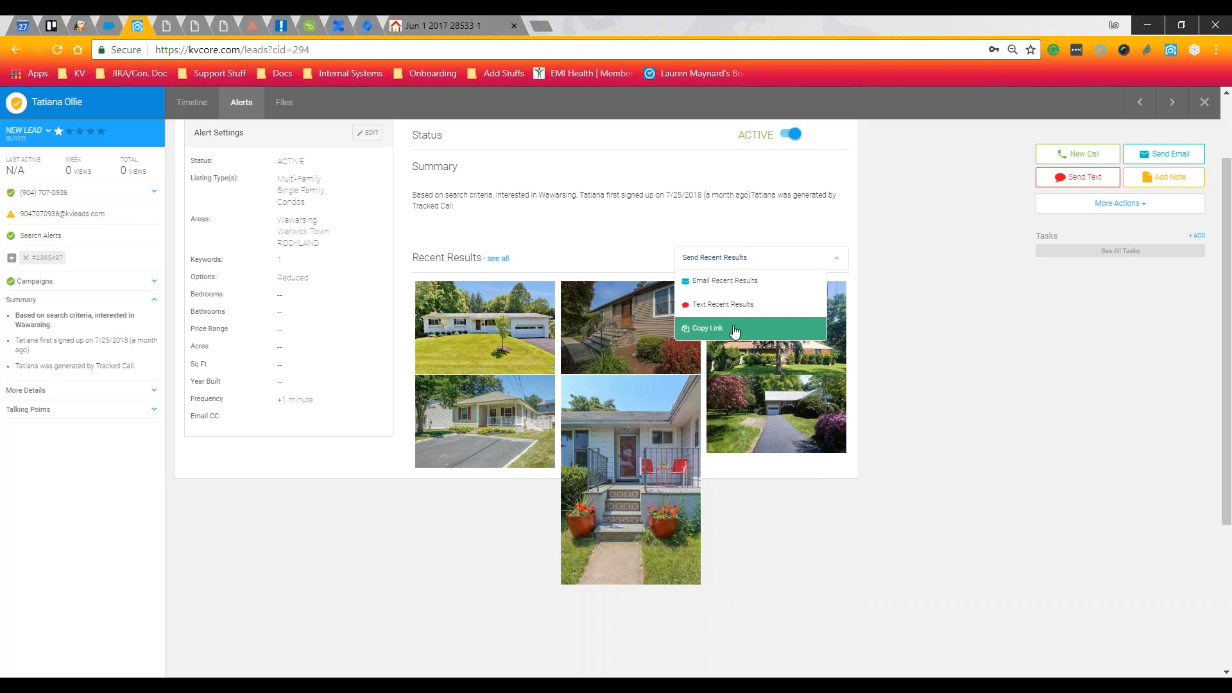
pyautogui.click(734, 329)
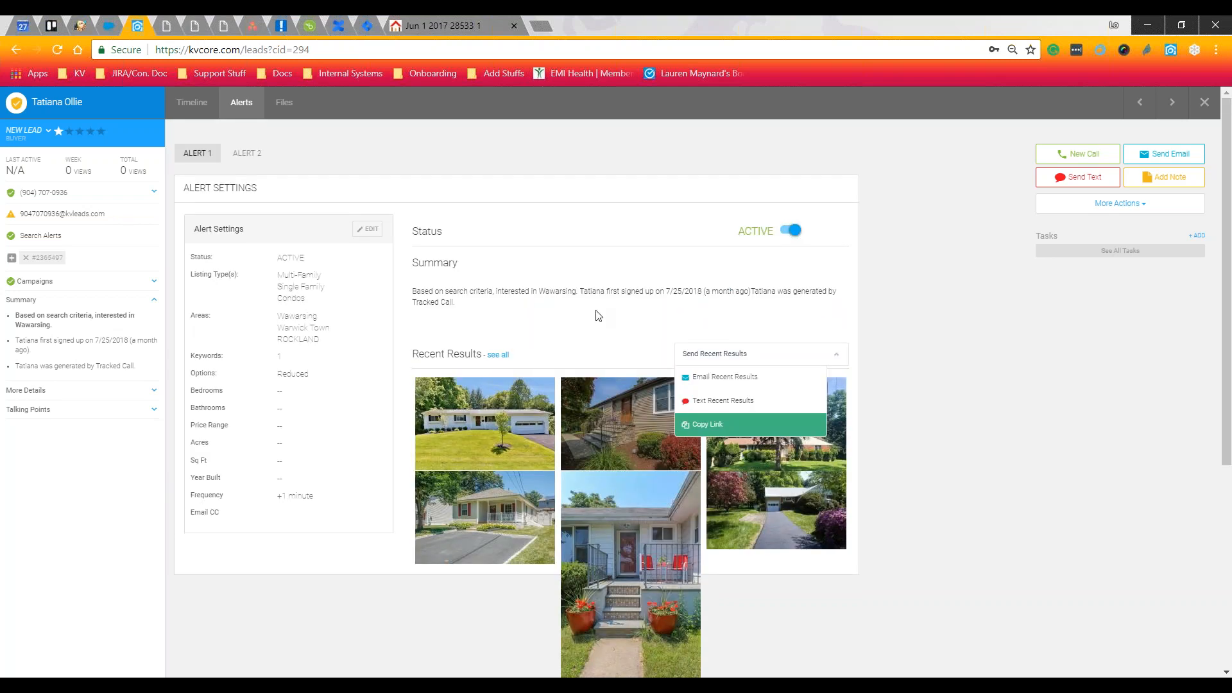
pyautogui.click(580, 254)
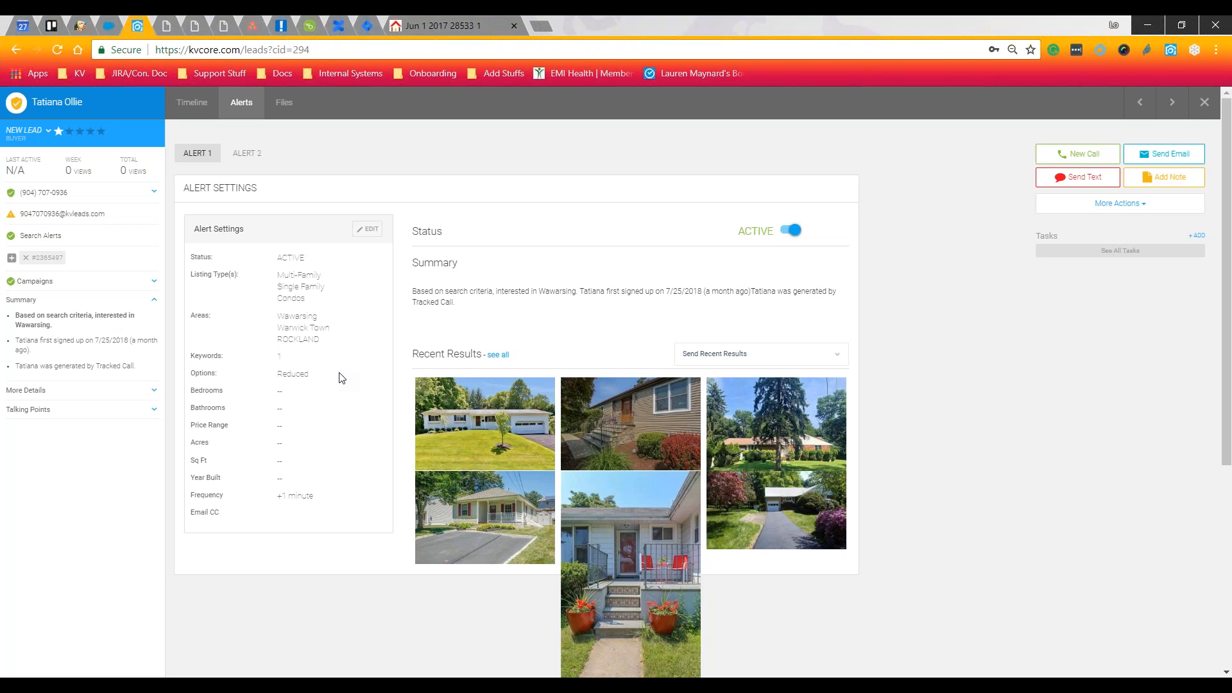
# Copy the recent-results link a second time and close the lead's record
pyautogui.click(706, 353)
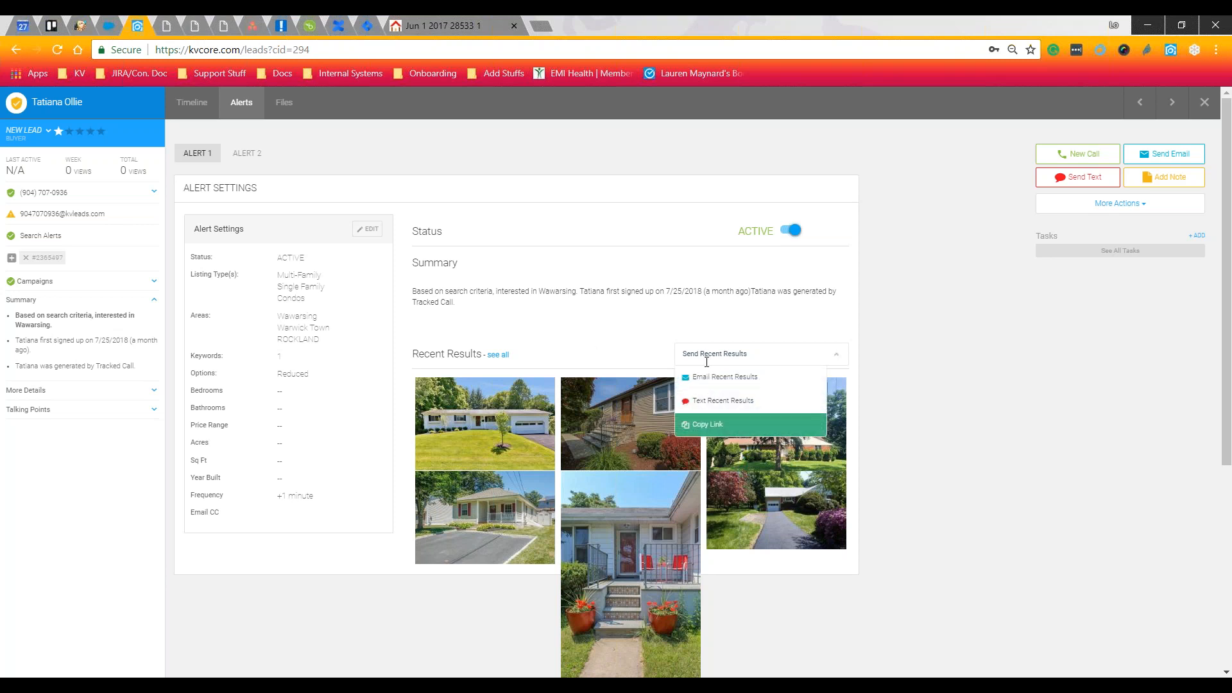
pyautogui.click(732, 426)
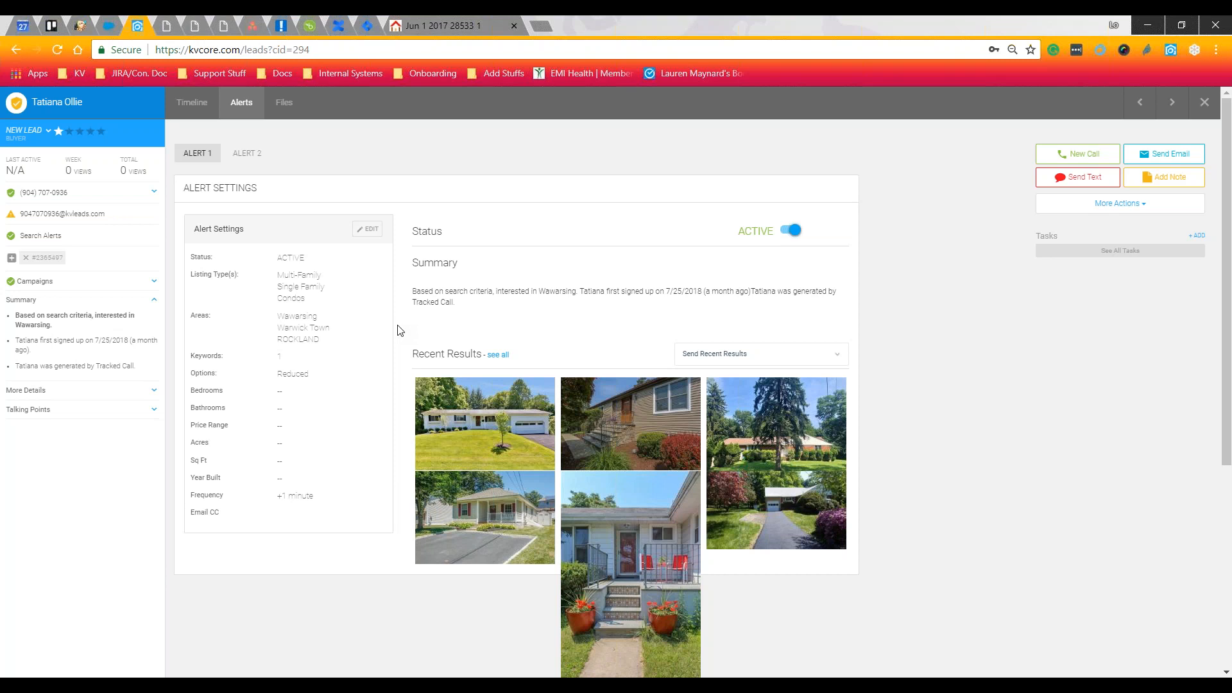
pyautogui.click(1206, 108)
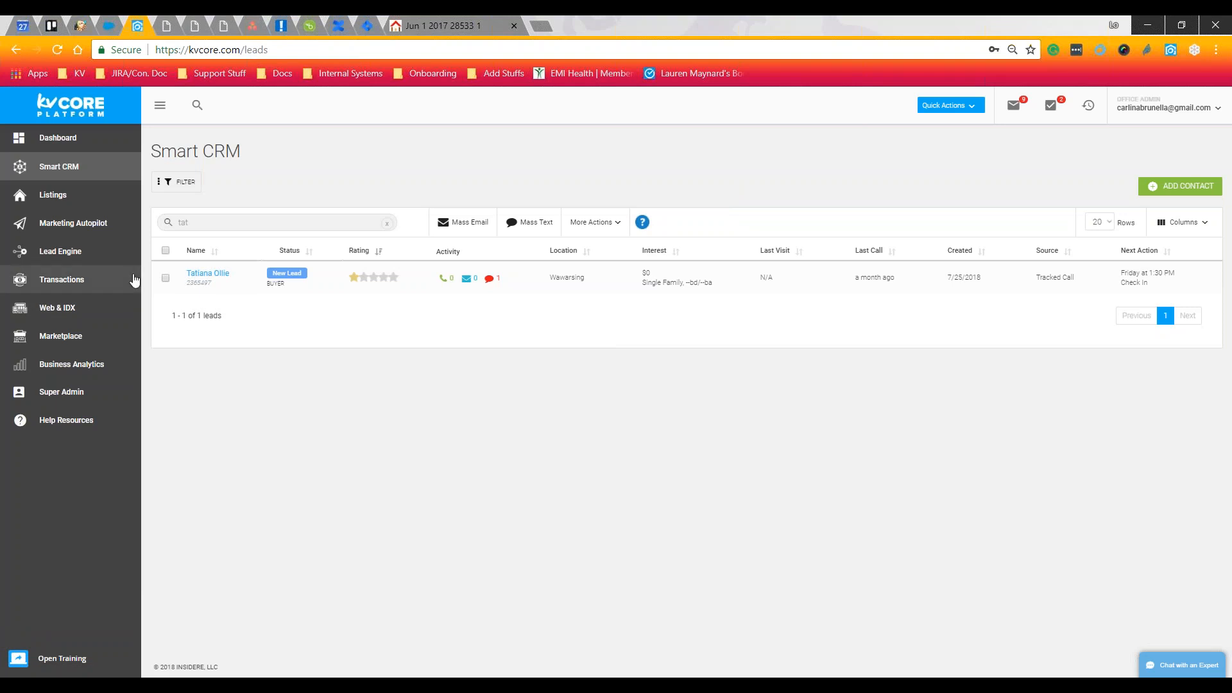
# Switch from Smart CRM to the Property Listings page of MLS listings
pyautogui.click(94, 201)
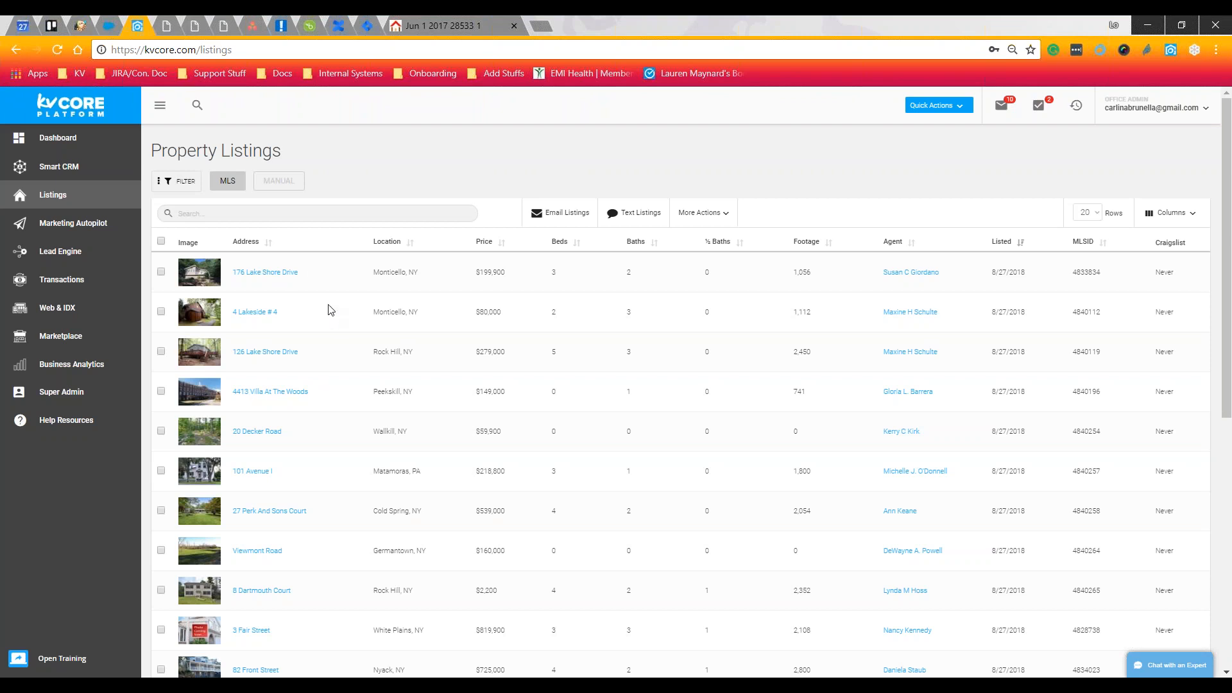
# Filter the listings to Manual and start a new manual listing at the Property Location step
pyautogui.click(272, 184)
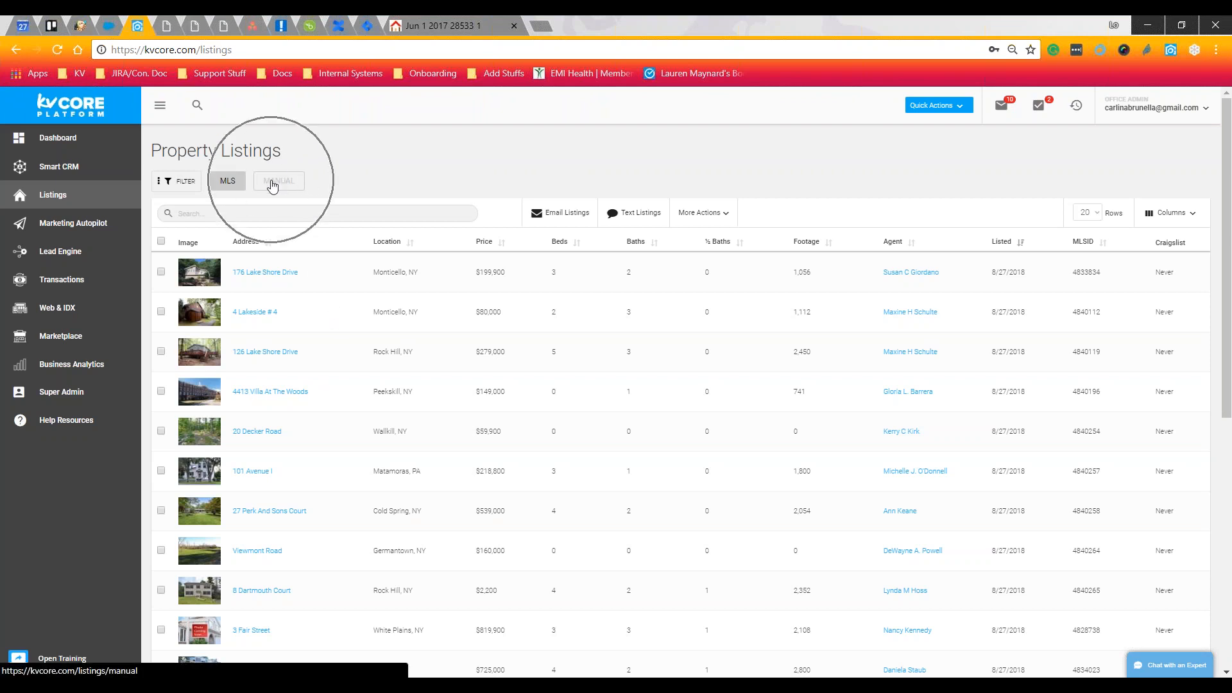
pyautogui.click(272, 183)
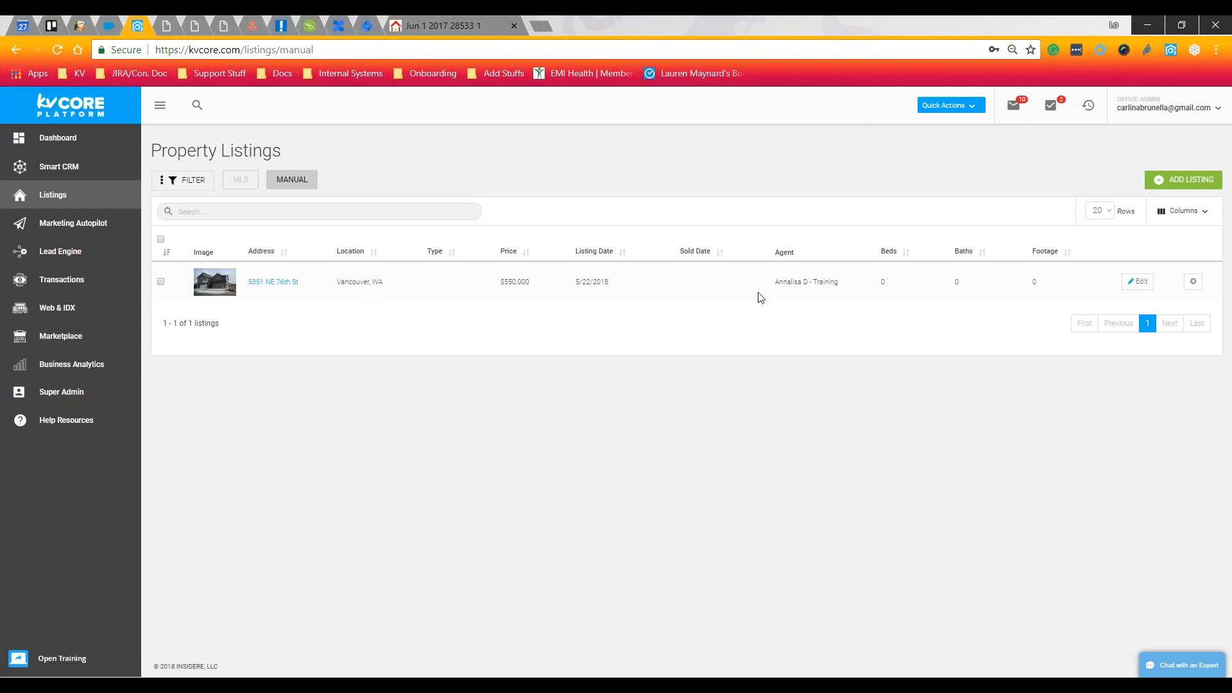
pyautogui.click(1169, 182)
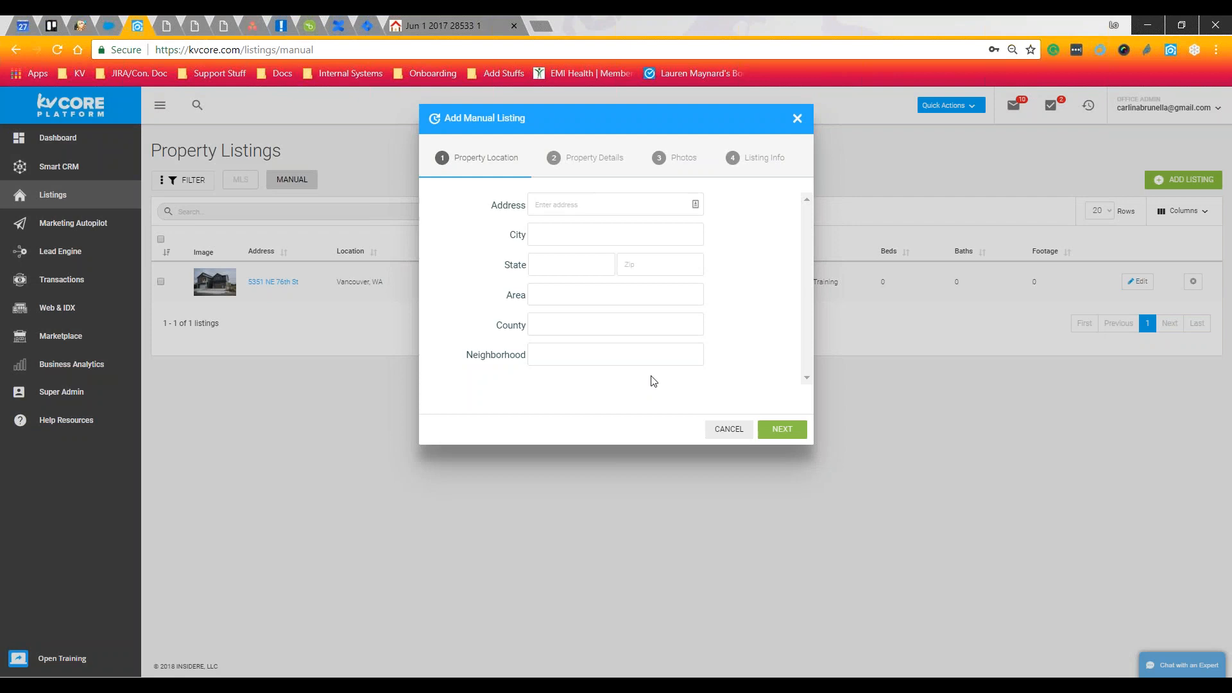
# Step through Property Location, Property Details, Photos and Listing Info empty, then cancel and confirm 'Yes, close!'
pyautogui.moveTo(560, 238); pyautogui.dragTo(531, 353)
pyautogui.click(526, 392)
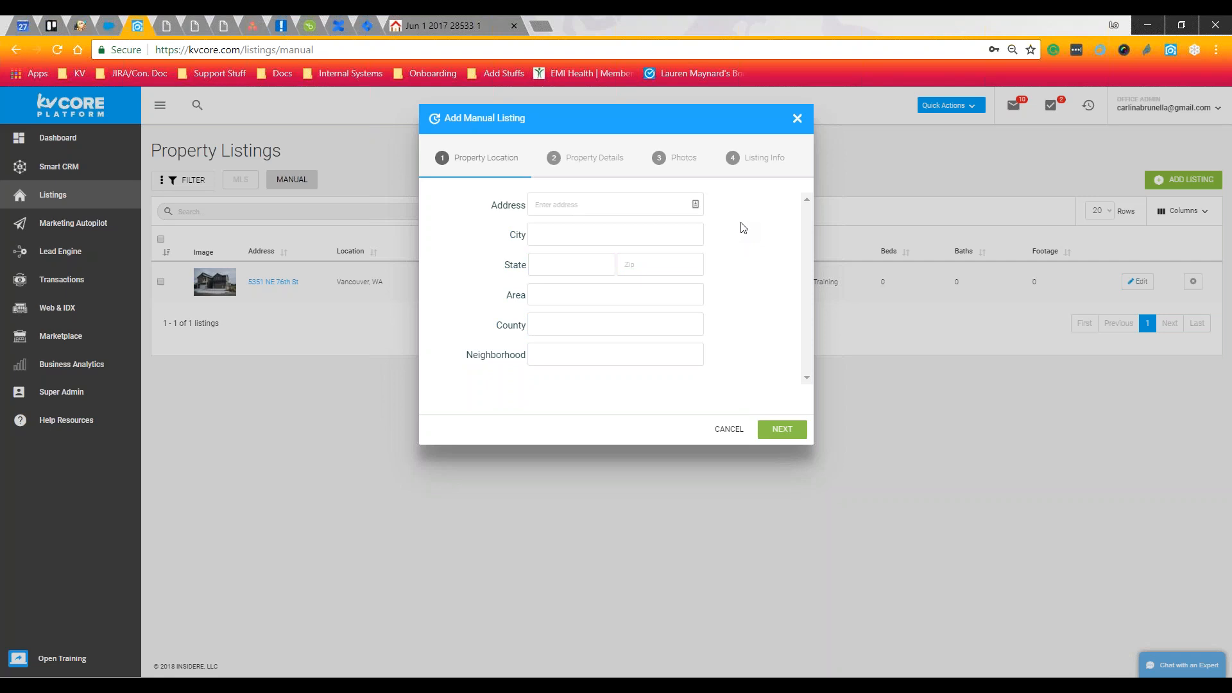
pyautogui.click(776, 430)
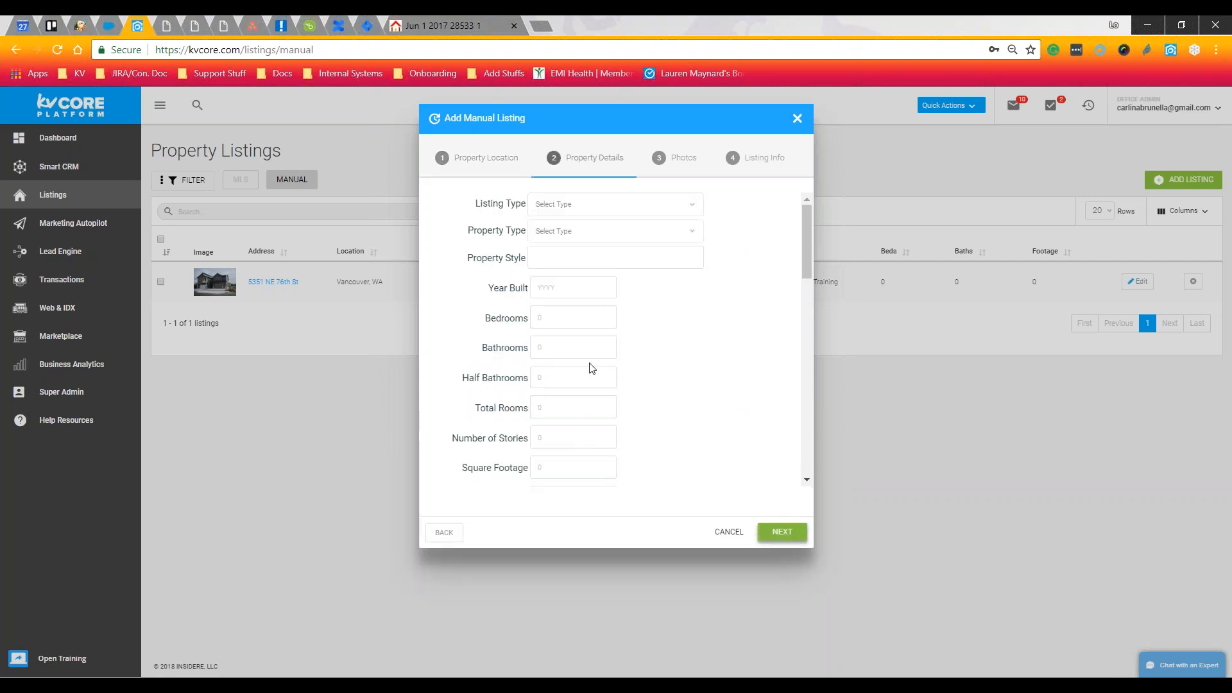
pyautogui.scroll(-1, 741, 290)
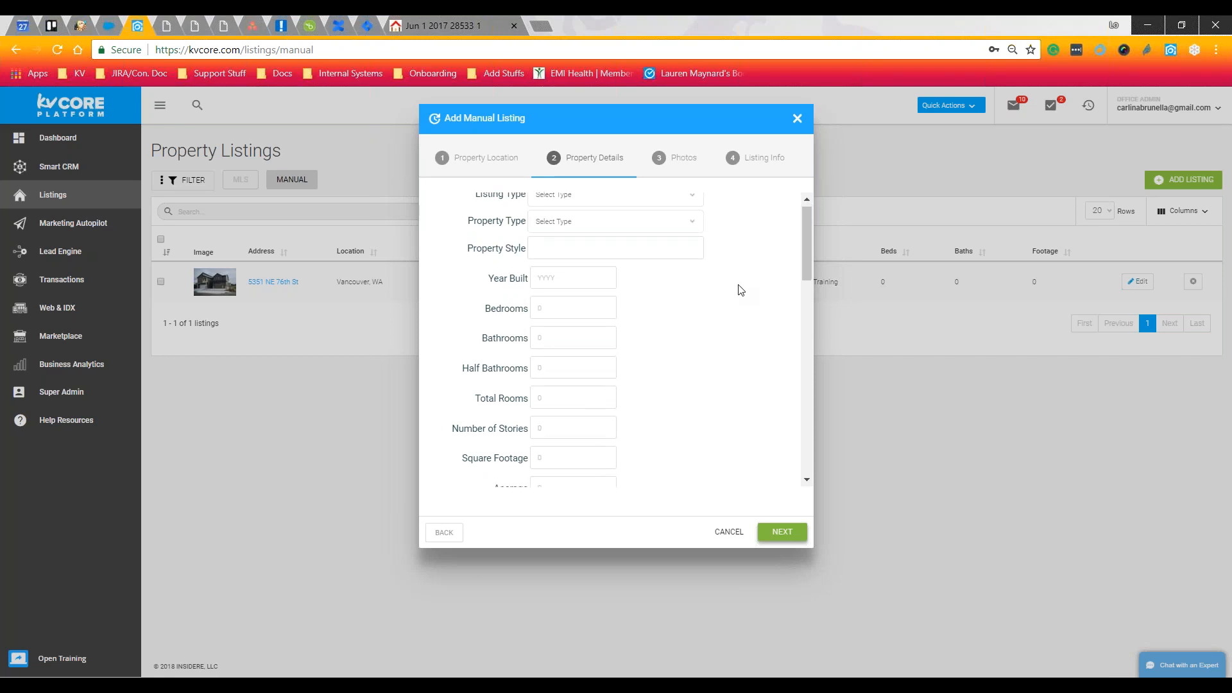
pyautogui.scroll(-5, 741, 290)
pyautogui.scroll(-5, 741, 290)
pyautogui.scroll(-3, 741, 290)
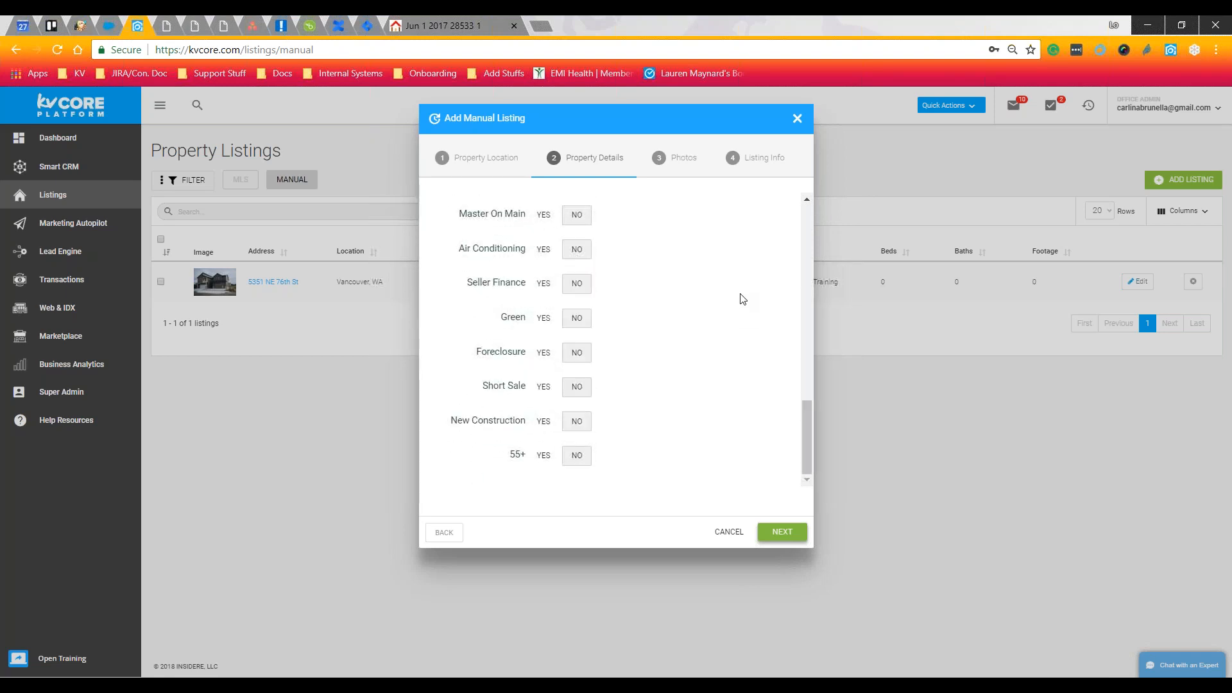
pyautogui.click(789, 539)
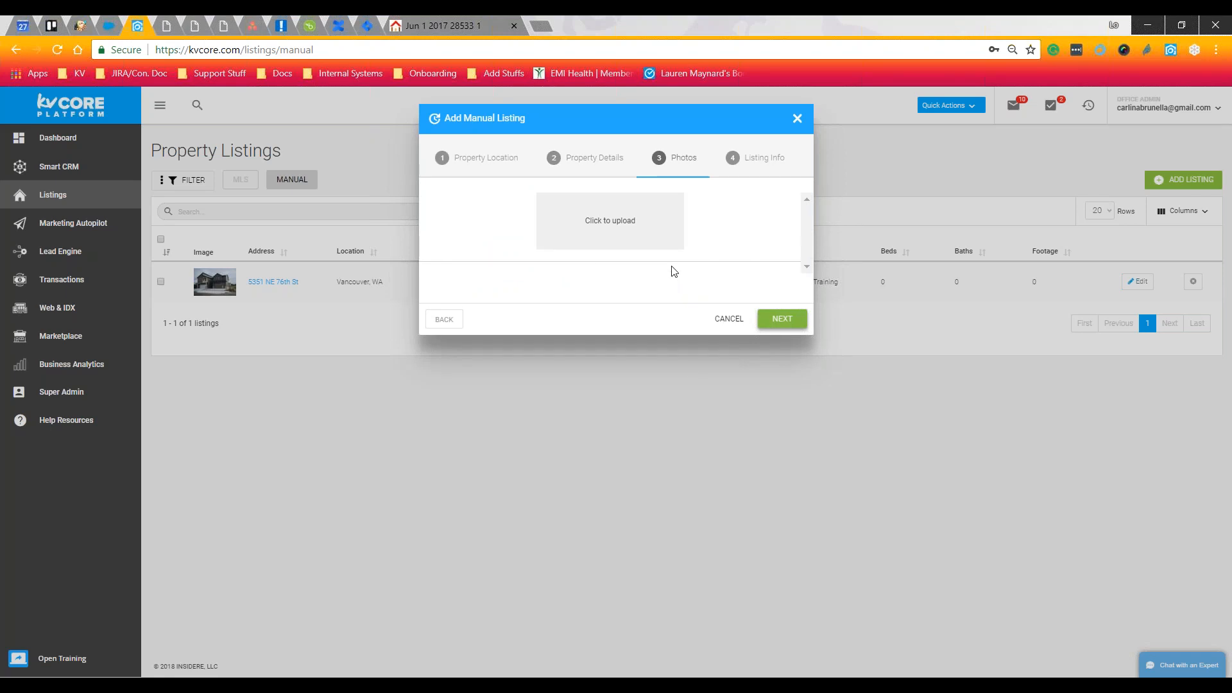
pyautogui.click(781, 319)
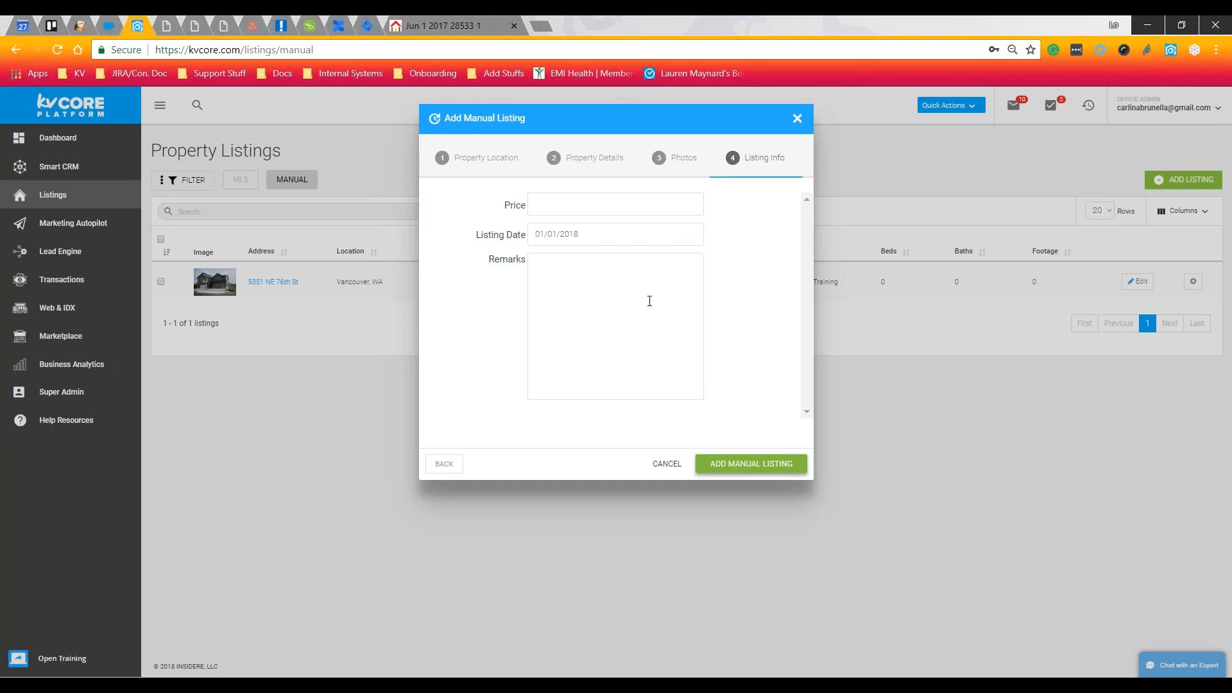
pyautogui.click(669, 463)
pyautogui.click(615, 453)
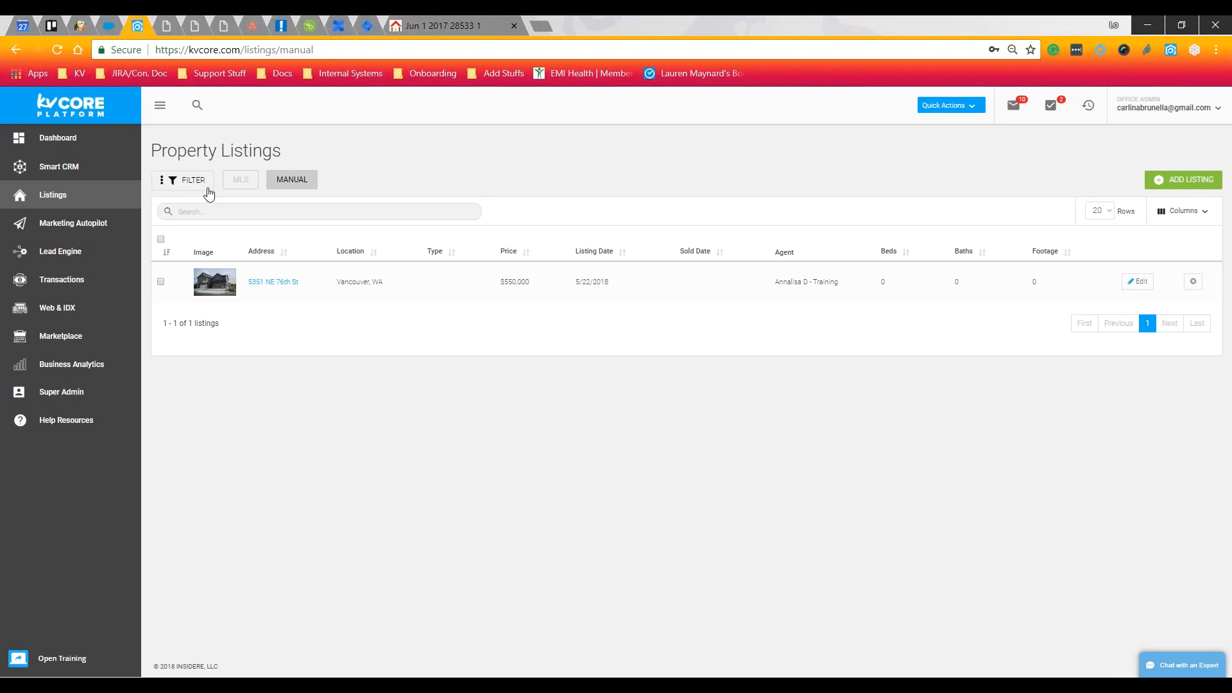
# Show the MLS listings again, led by the $329,900 Bronx, NY property
pyautogui.click(255, 187)
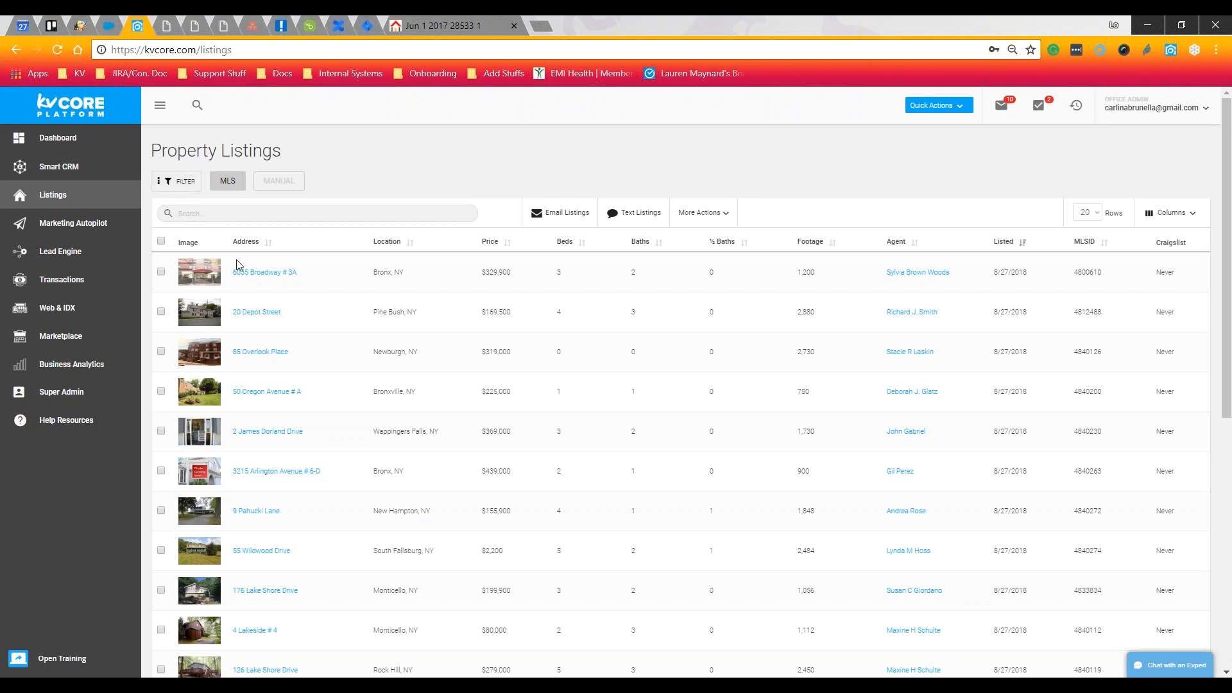
pyautogui.click(256, 272)
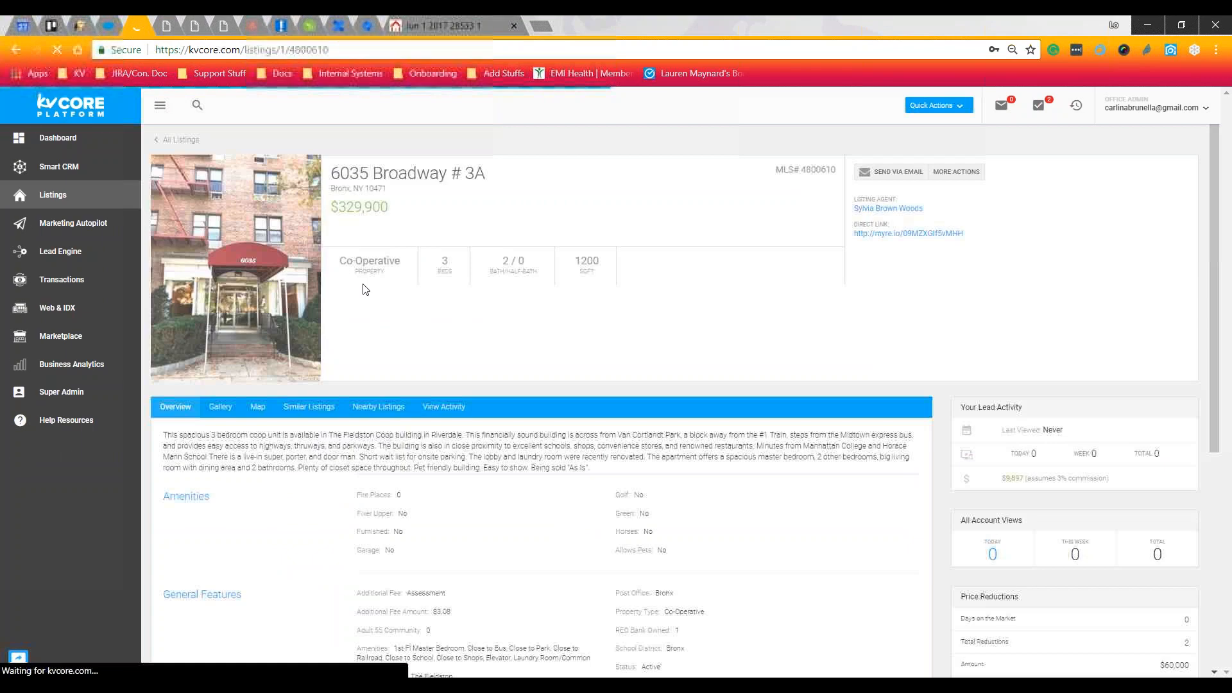
pyautogui.click(954, 174)
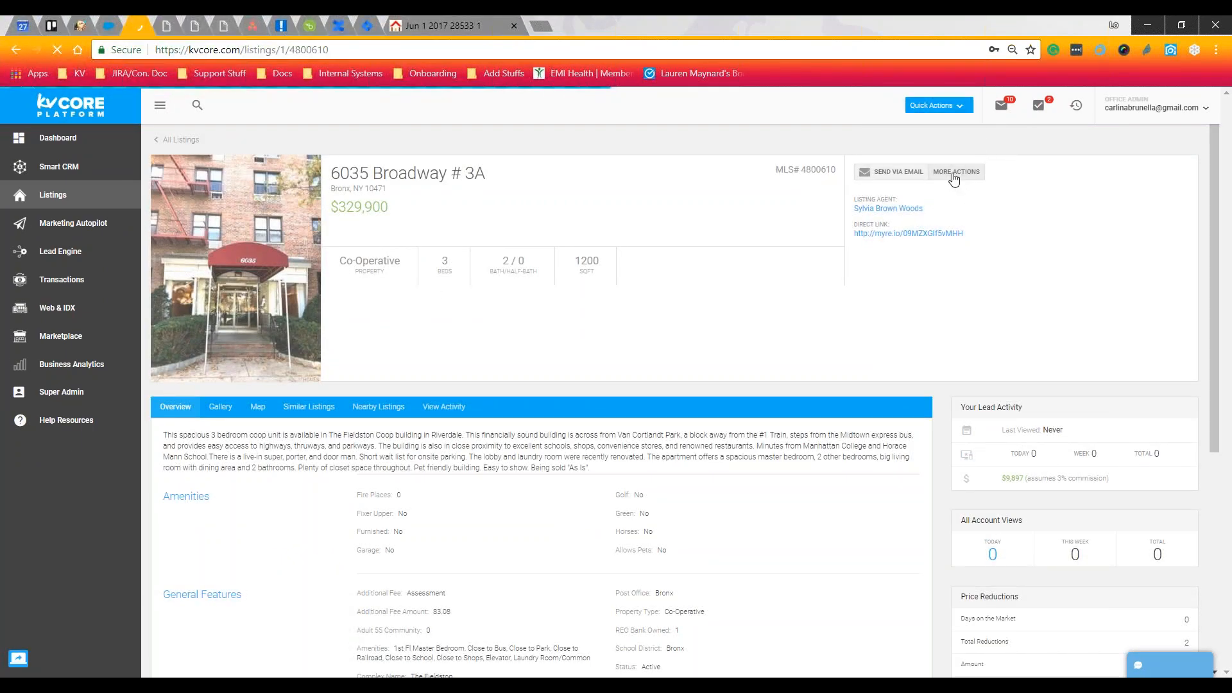
pyautogui.click(954, 175)
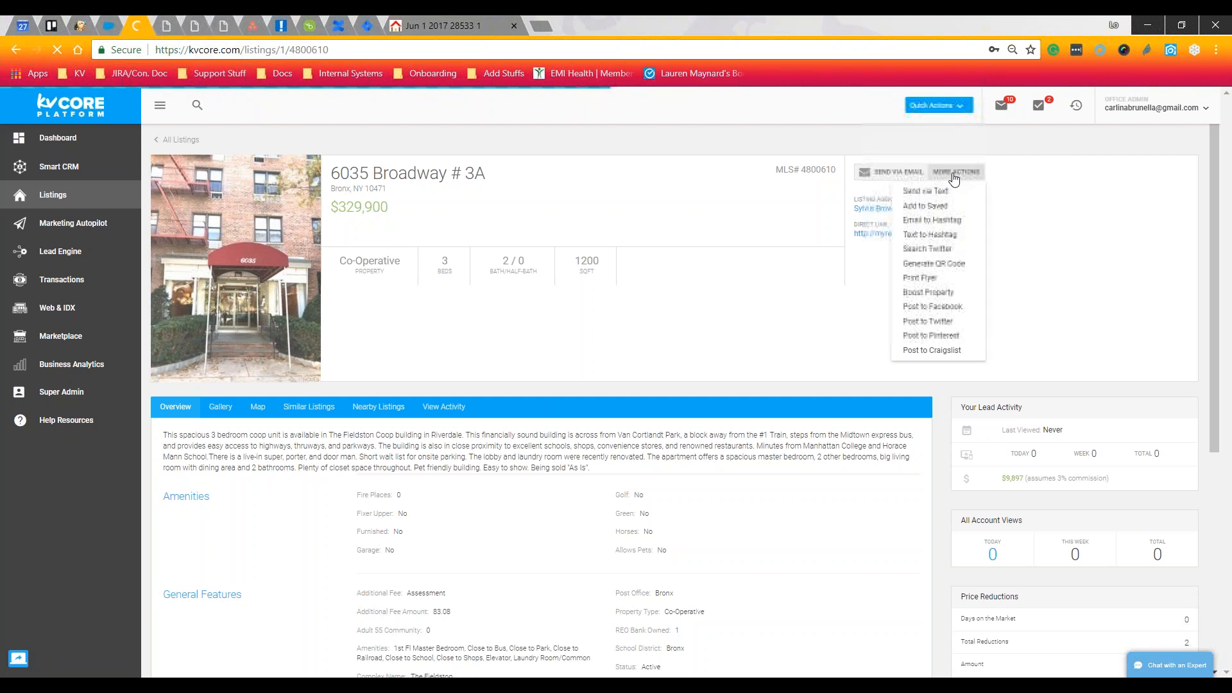
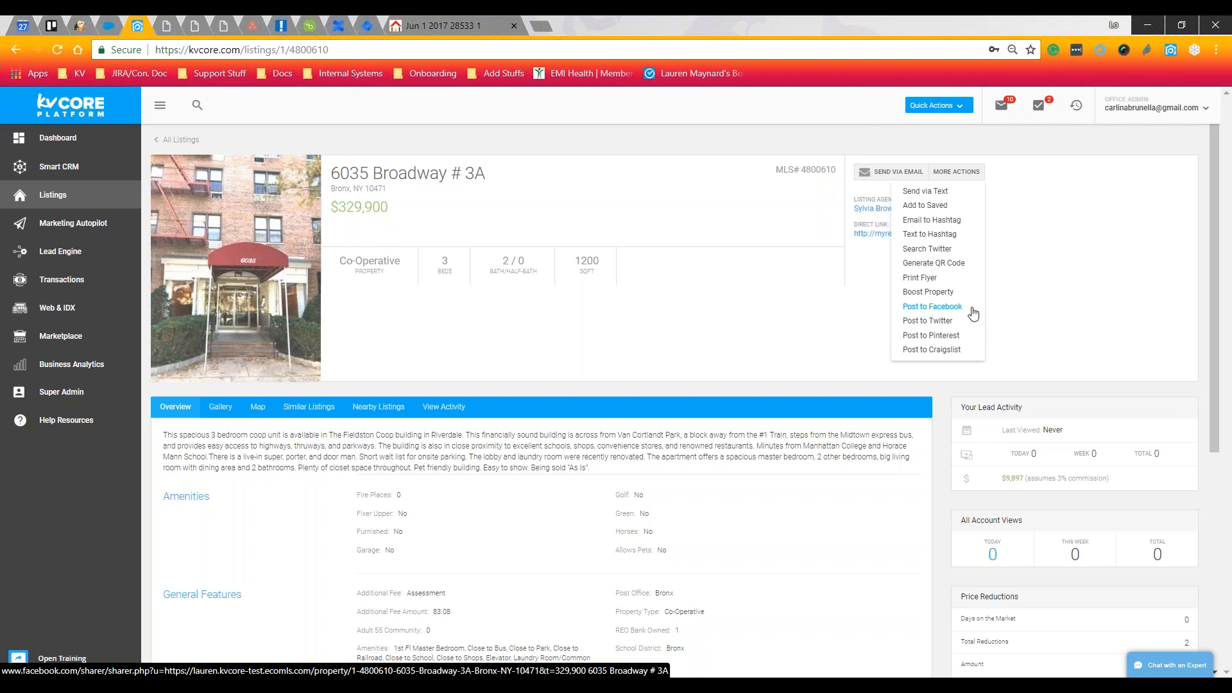
pyautogui.click(828, 311)
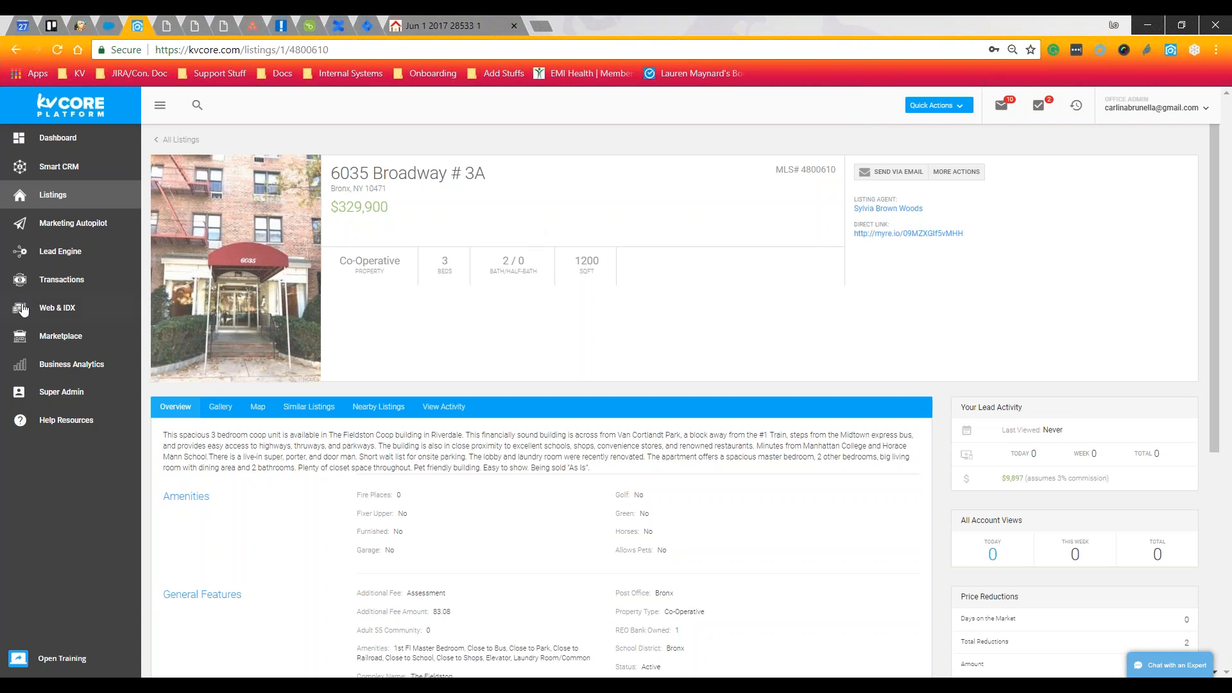
pyautogui.click(86, 226)
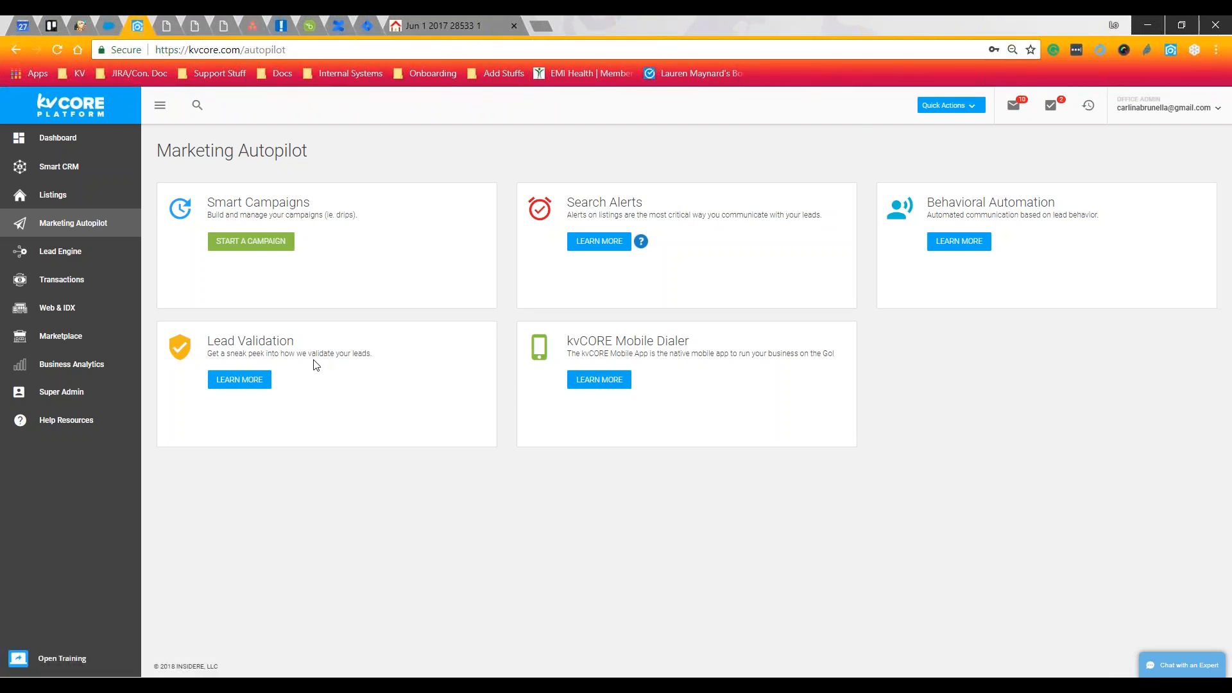
# Highlight the Search Alerts description, then start a Smart Campaign from its card
pyautogui.moveTo(564, 200); pyautogui.dragTo(720, 231)
pyautogui.click(728, 237)
pyautogui.click(249, 242)
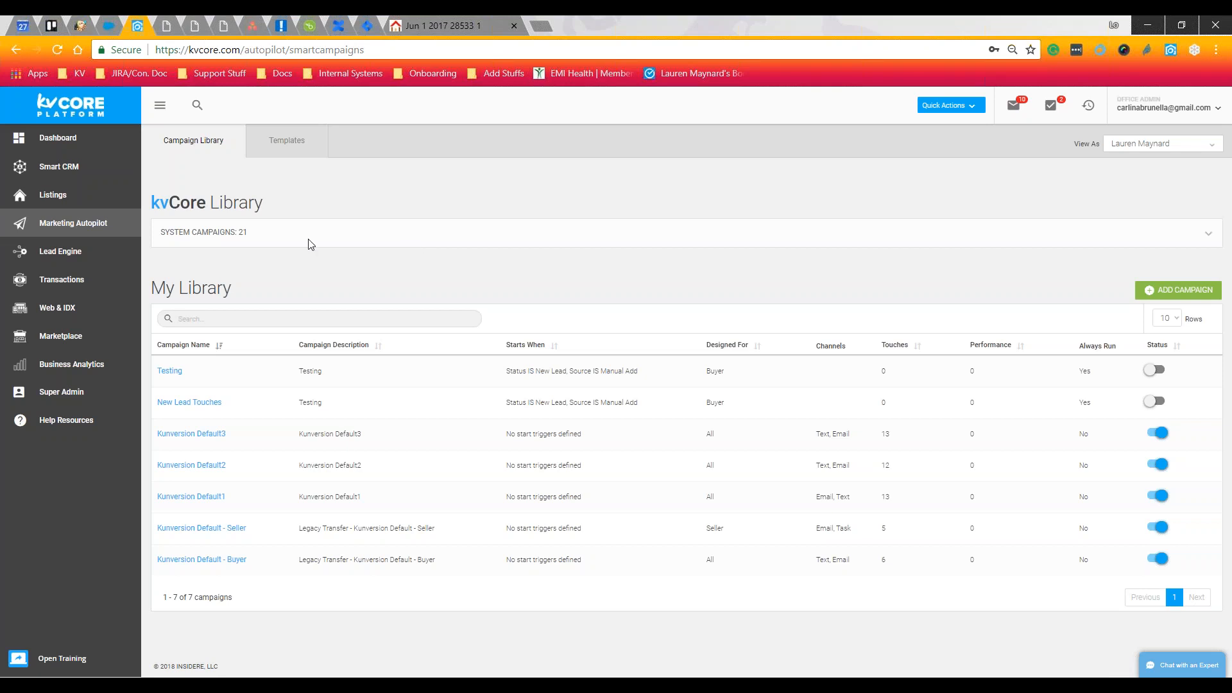
# Bring up the list of 21 system campaigns in the Campaign Library
pyautogui.click(248, 228)
# Add the Default Seller Prospect - Expired system campaign to My Library, then switch to Templates
pyautogui.click(1200, 234)
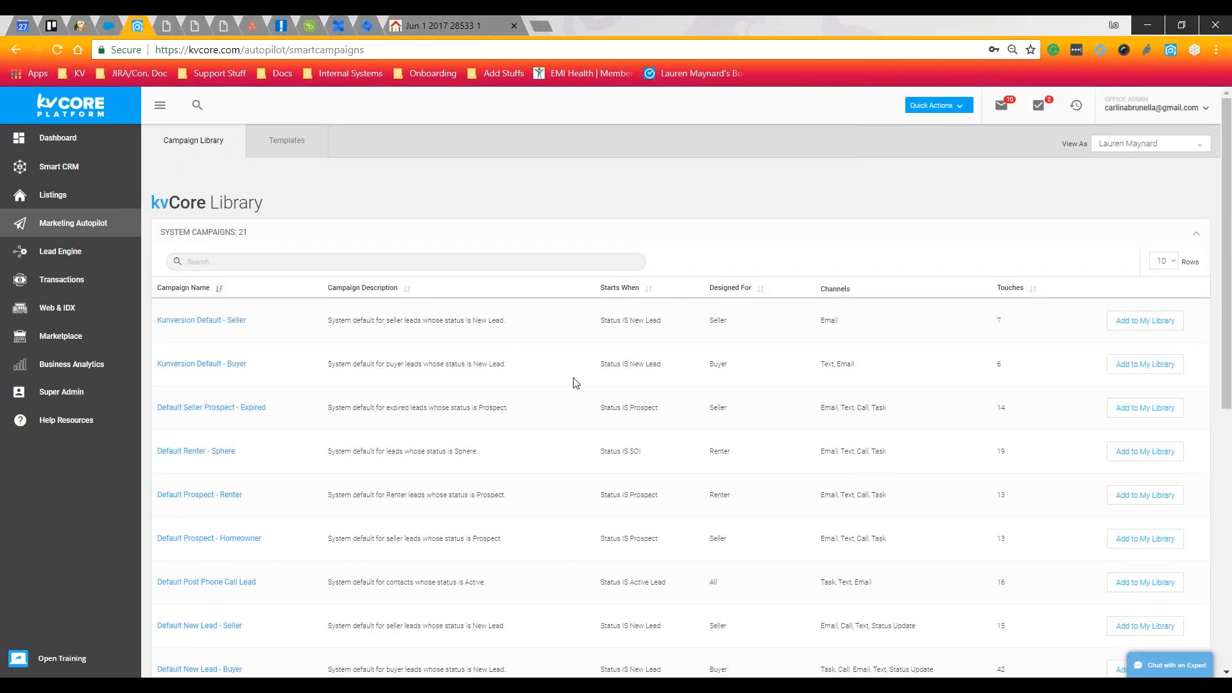
pyautogui.click(1129, 406)
pyautogui.click(1196, 234)
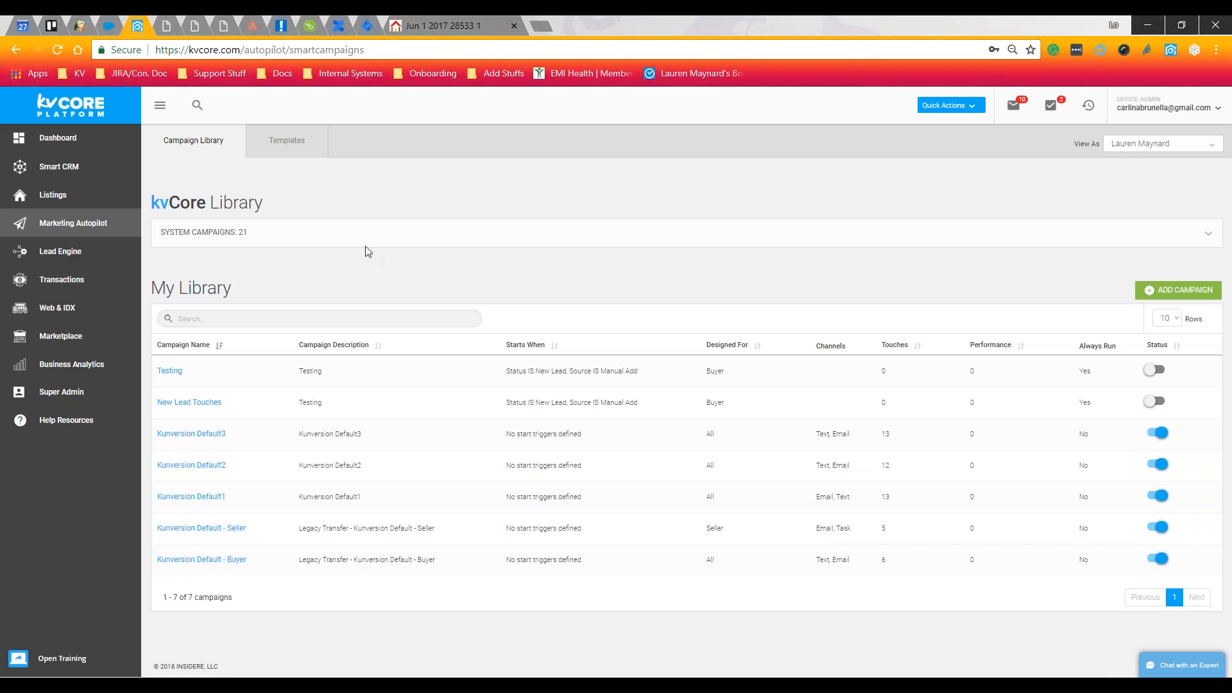
pyautogui.click(276, 148)
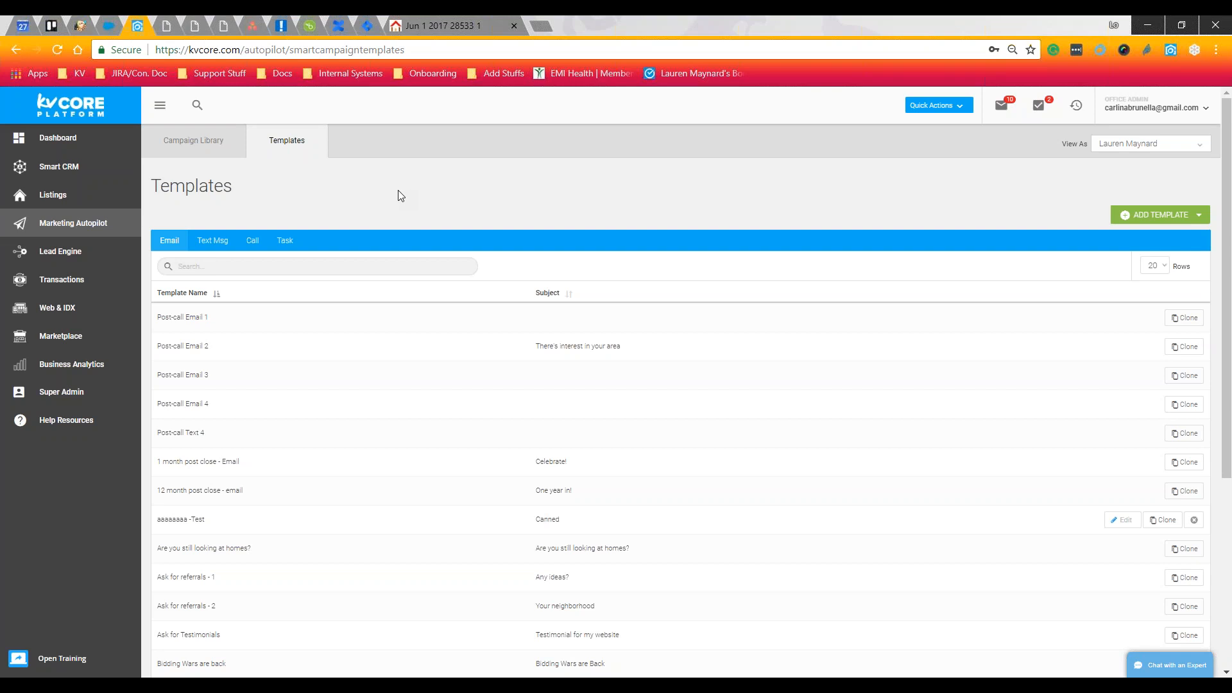
pyautogui.click(181, 240)
pyautogui.click(207, 243)
pyautogui.click(249, 242)
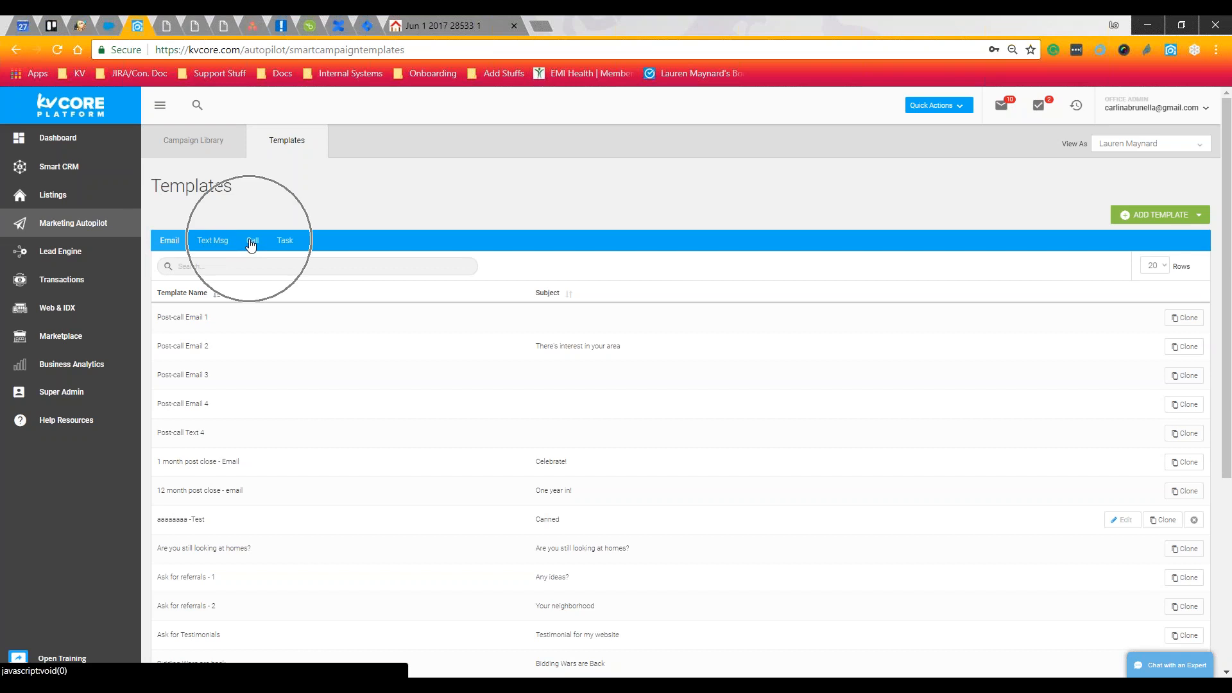
pyautogui.click(290, 245)
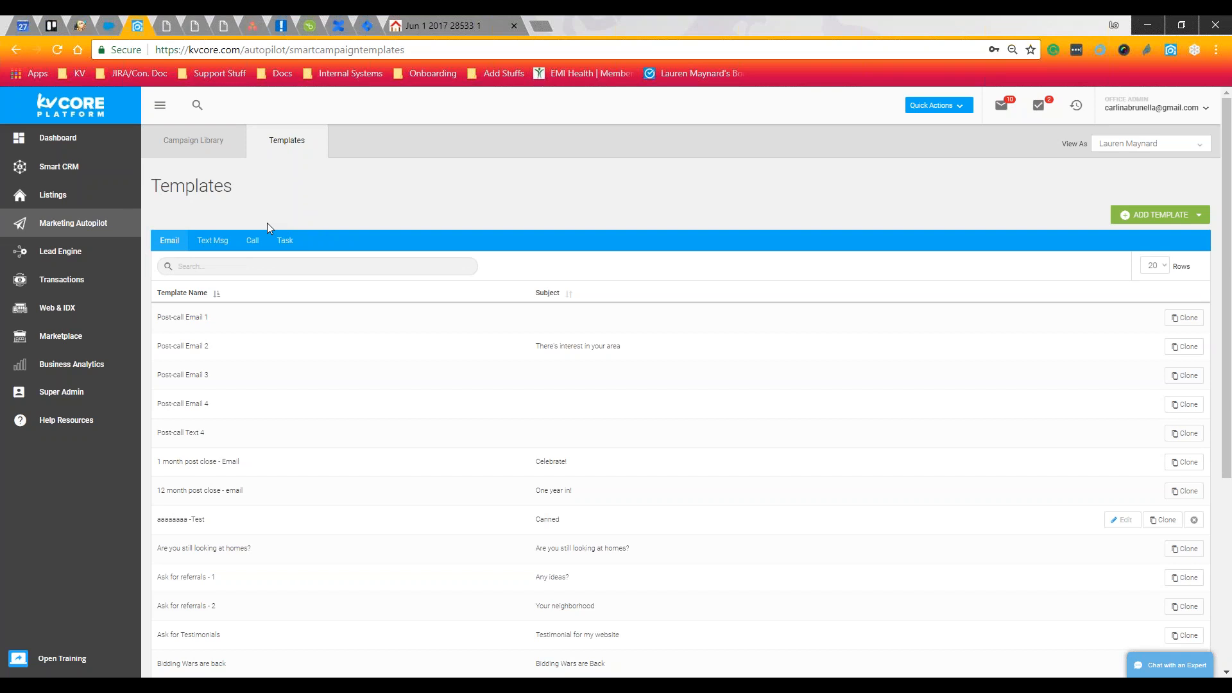
pyautogui.scroll(-1, 718, 374)
pyautogui.scroll(-4, 718, 375)
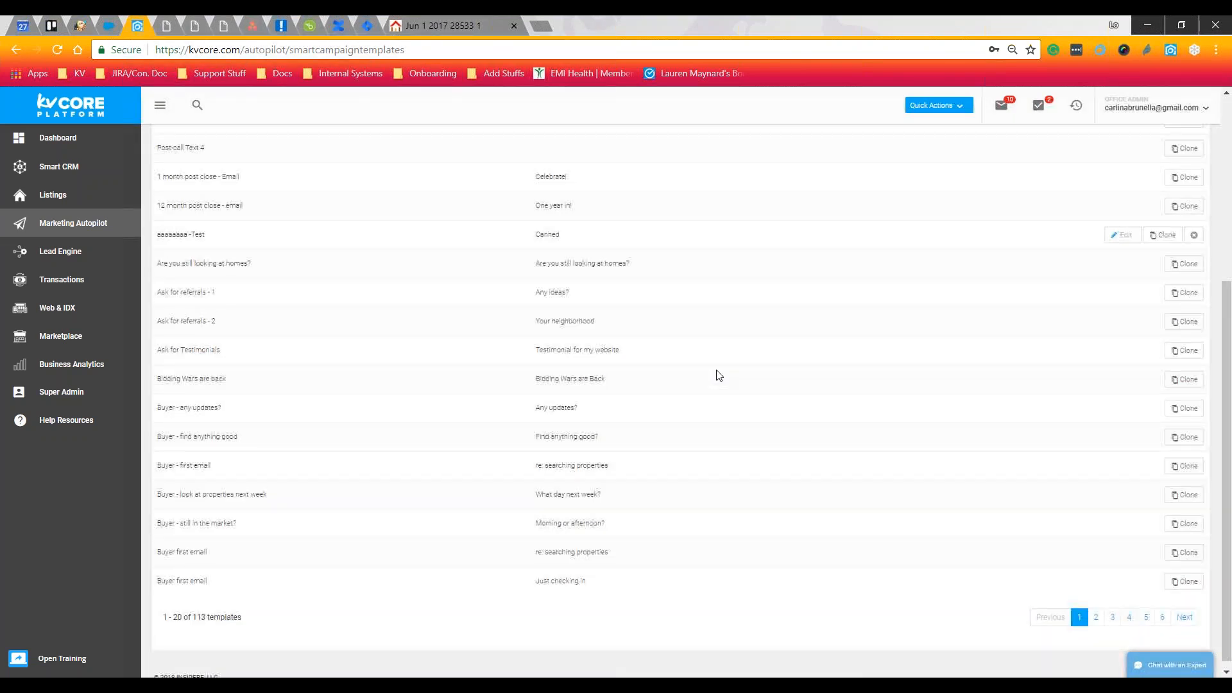
pyautogui.scroll(5, 718, 375)
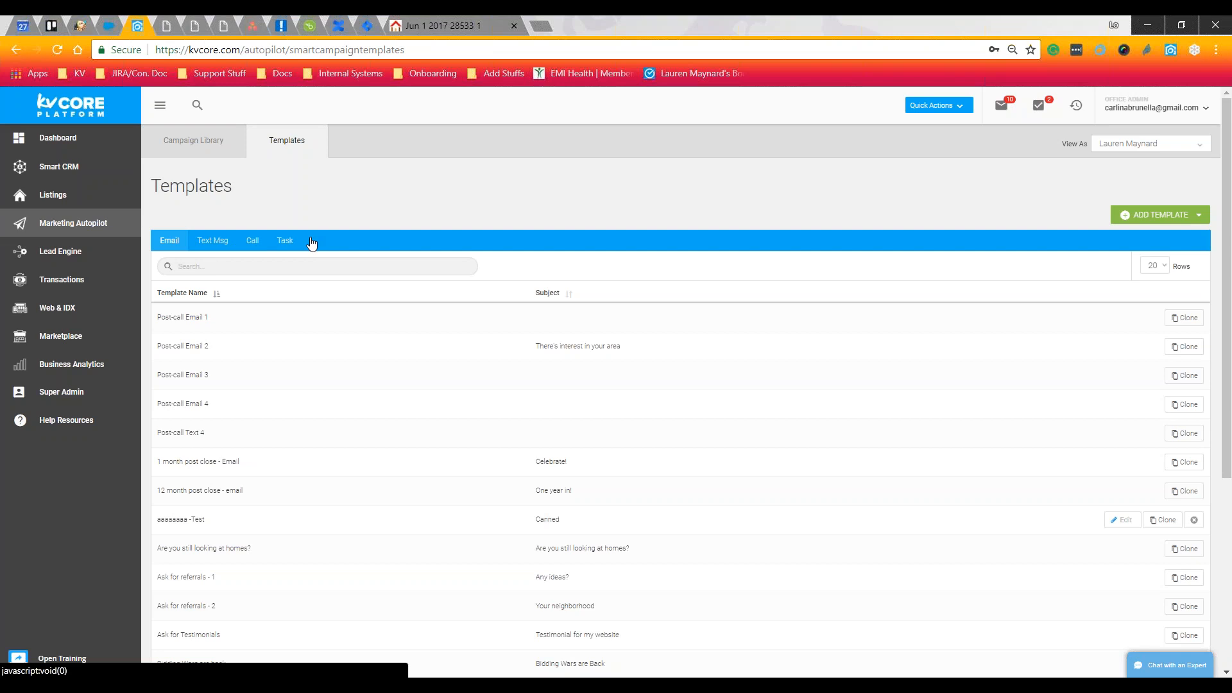
pyautogui.click(1174, 406)
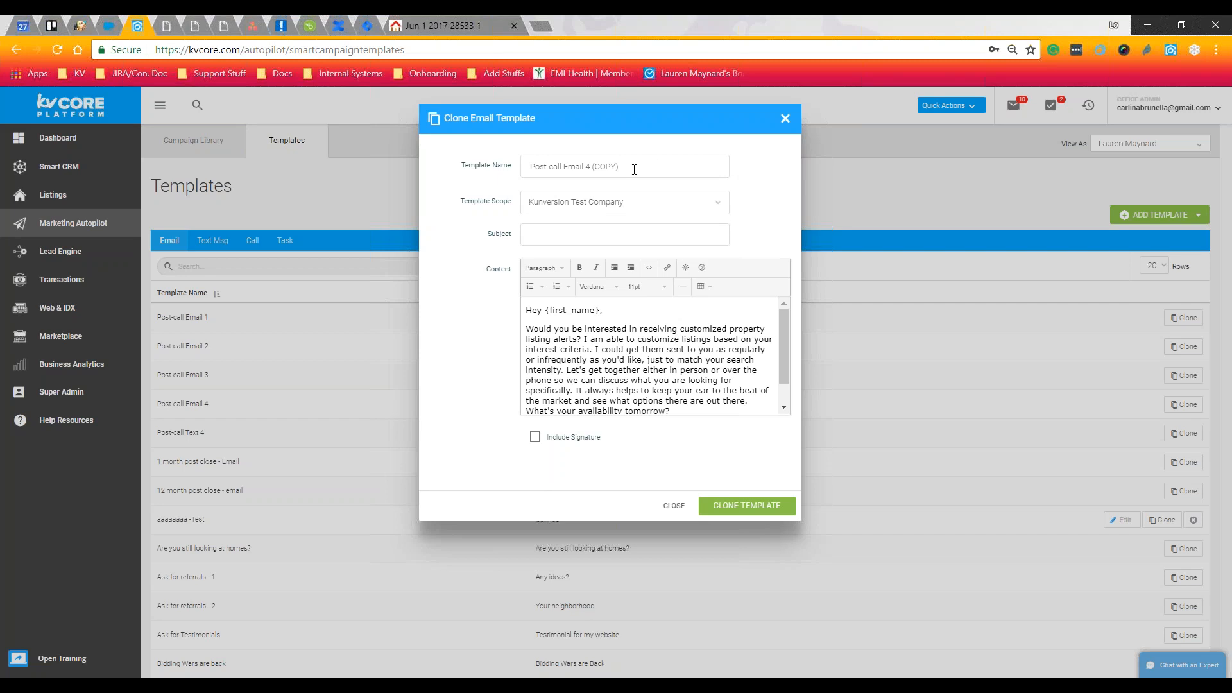
# Review the copied template's name, subject line and body, including the {first_name} greeting
pyautogui.moveTo(634, 165); pyautogui.dragTo(484, 177)
pyautogui.click(527, 234)
pyautogui.scroll(-2, 659, 319)
pyautogui.moveTo(595, 320); pyautogui.dragTo(669, 377)
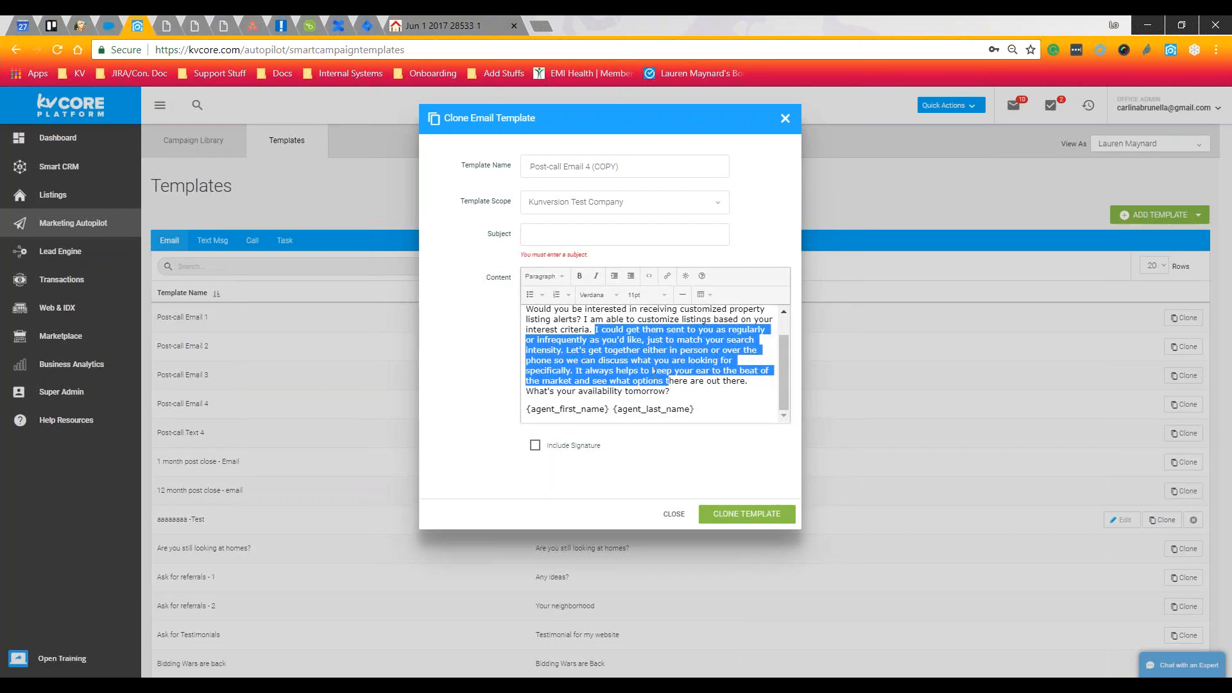
pyautogui.click(675, 385)
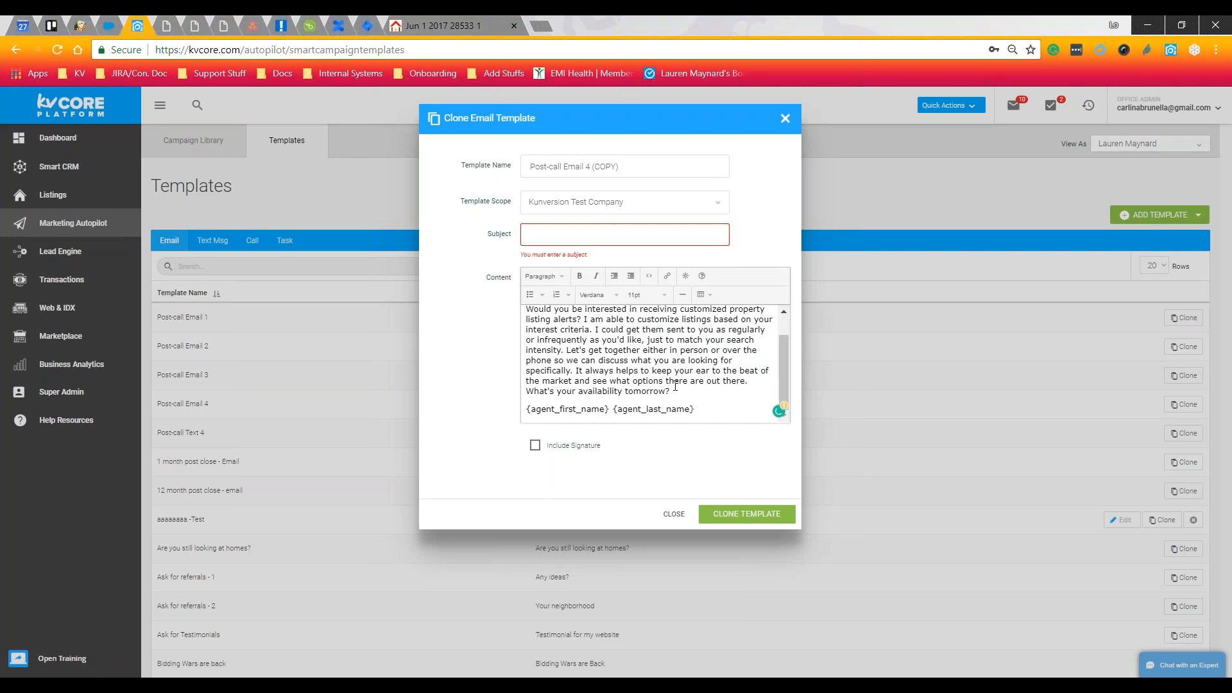
pyautogui.scroll(2, 680, 388)
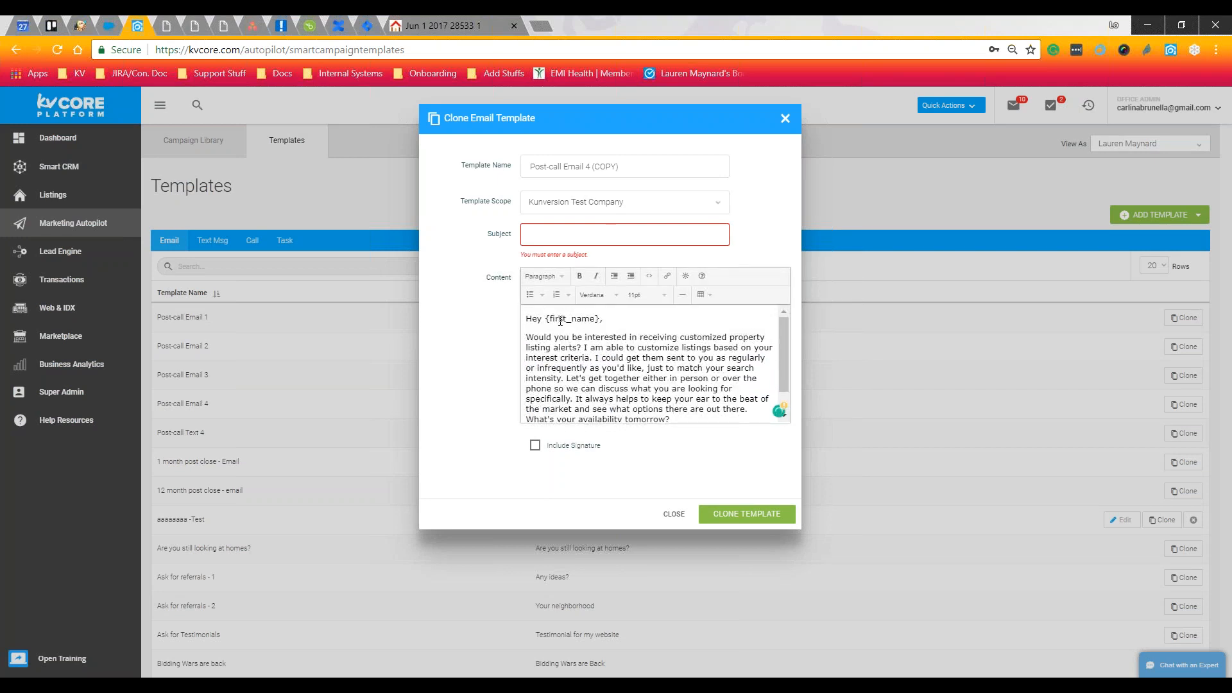
pyautogui.moveTo(545, 321); pyautogui.dragTo(603, 319)
pyautogui.click(607, 321)
# Browse the merge tag categories available in the email editor
pyautogui.click(685, 278)
pyautogui.click(686, 280)
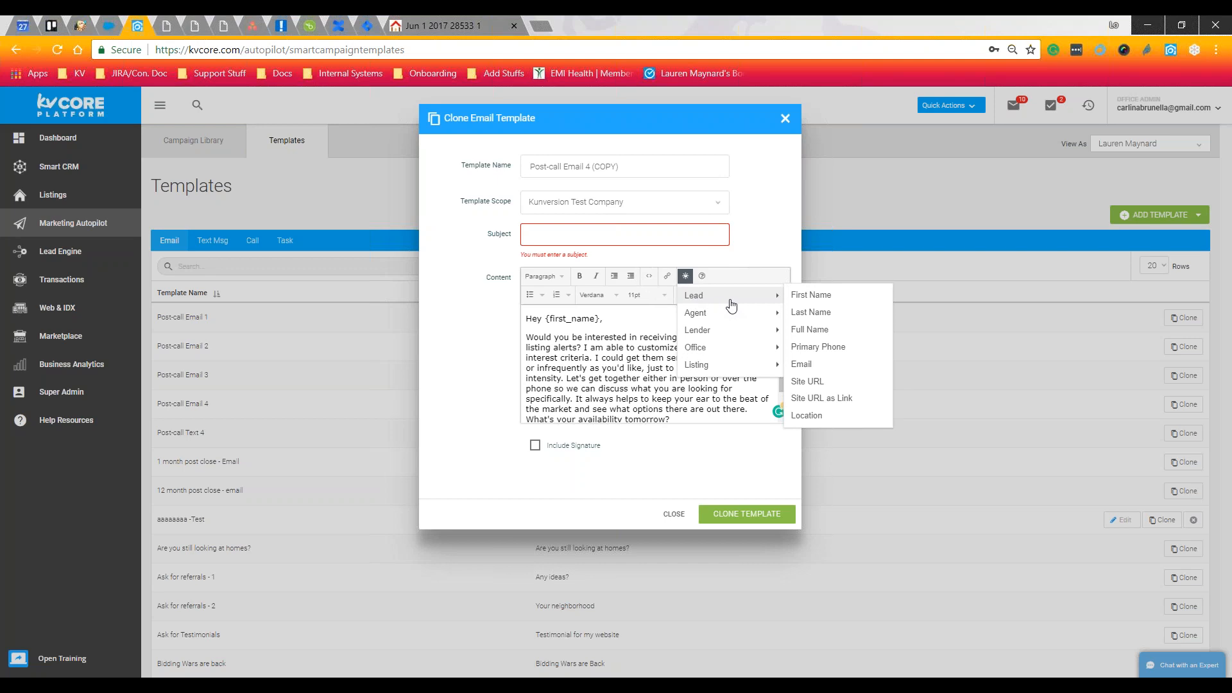
pyautogui.moveTo(732, 319)
pyautogui.moveTo(735, 369)
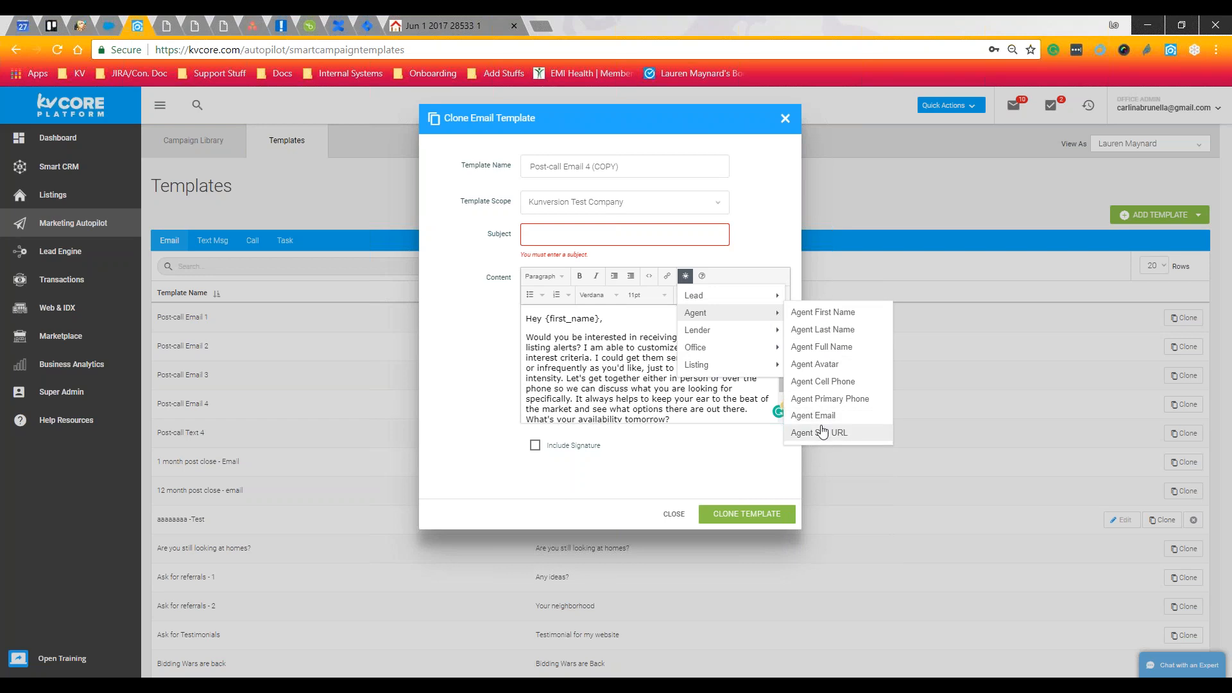
pyautogui.click(644, 318)
# Start a new line after {agent_last_name} and insert the Agent Cell Phone merge field
pyautogui.scroll(-1, 646, 332)
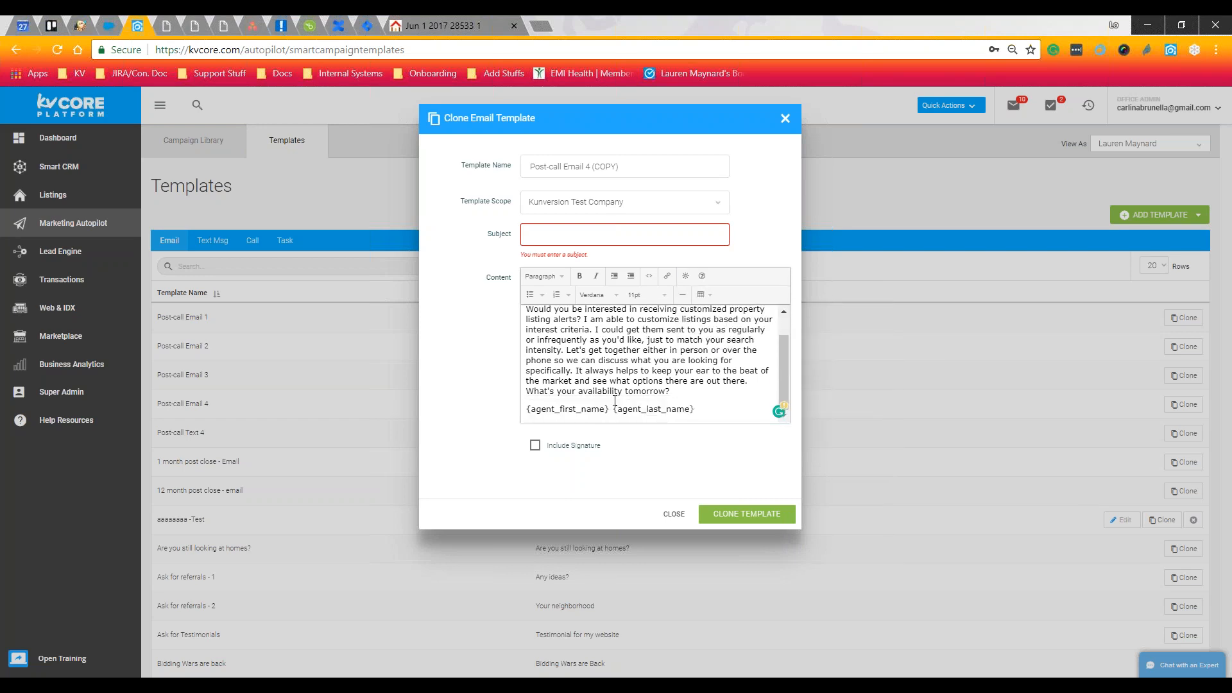
pyautogui.moveTo(614, 409); pyautogui.dragTo(704, 409)
pyautogui.click(702, 410)
pyautogui.click(706, 410)
pyautogui.press('Return')
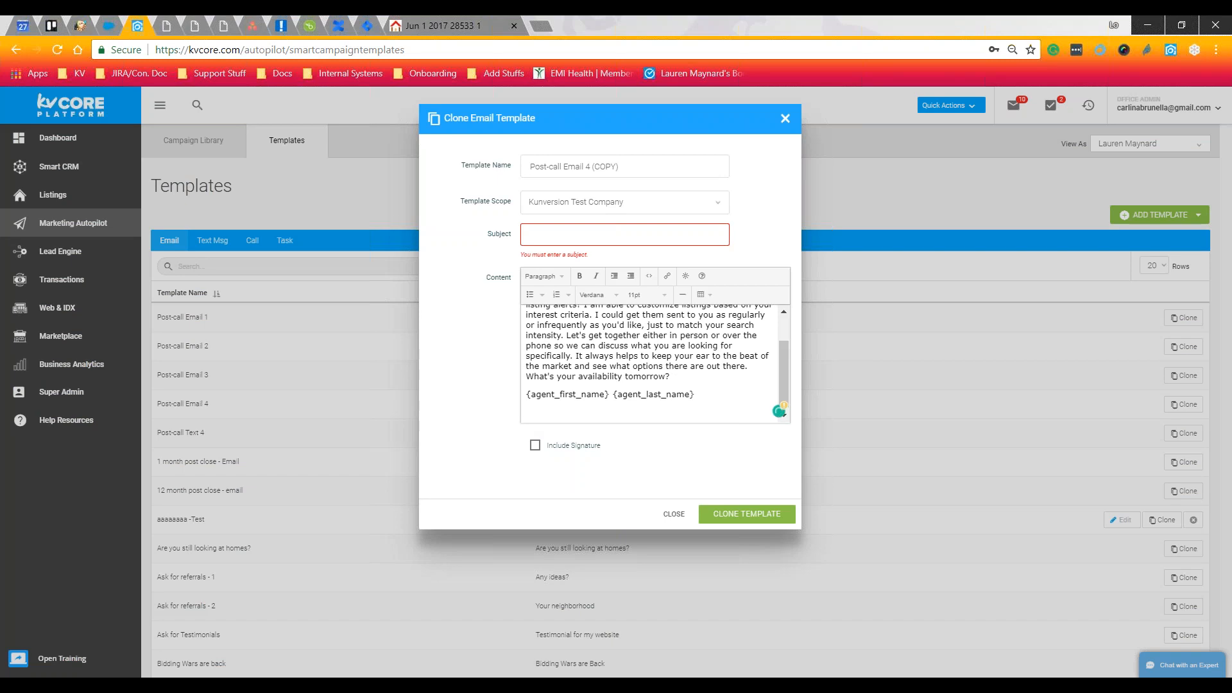
pyautogui.click(686, 276)
pyautogui.moveTo(767, 313)
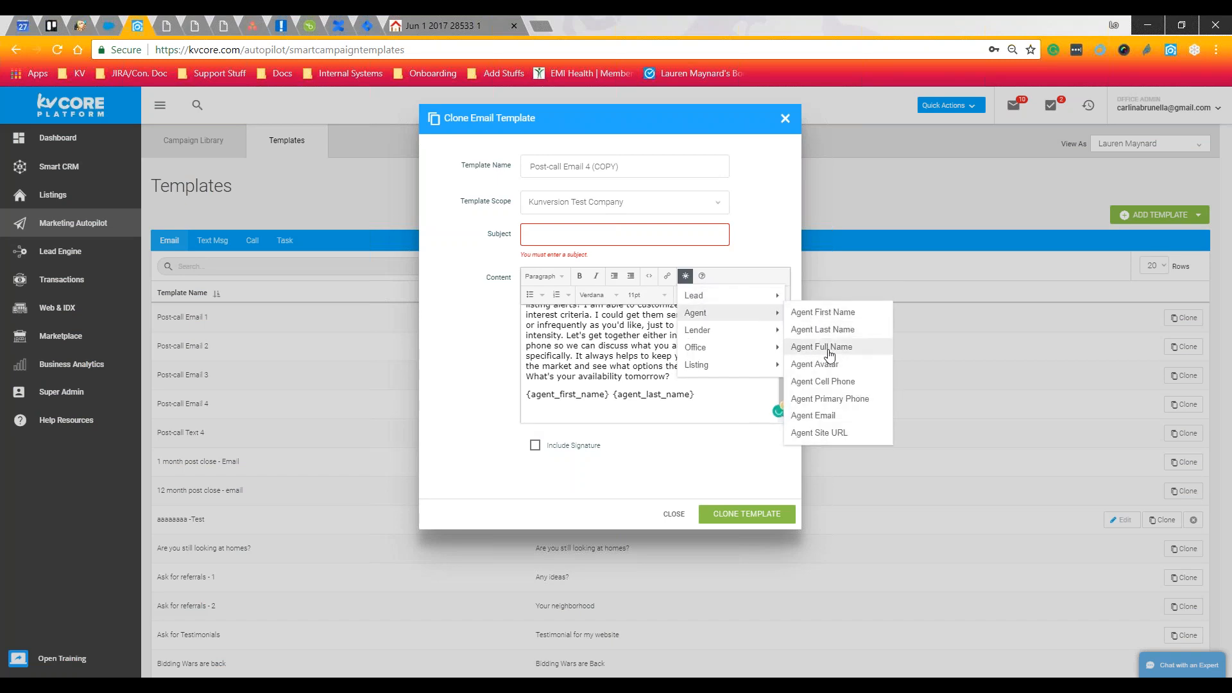
pyautogui.click(824, 382)
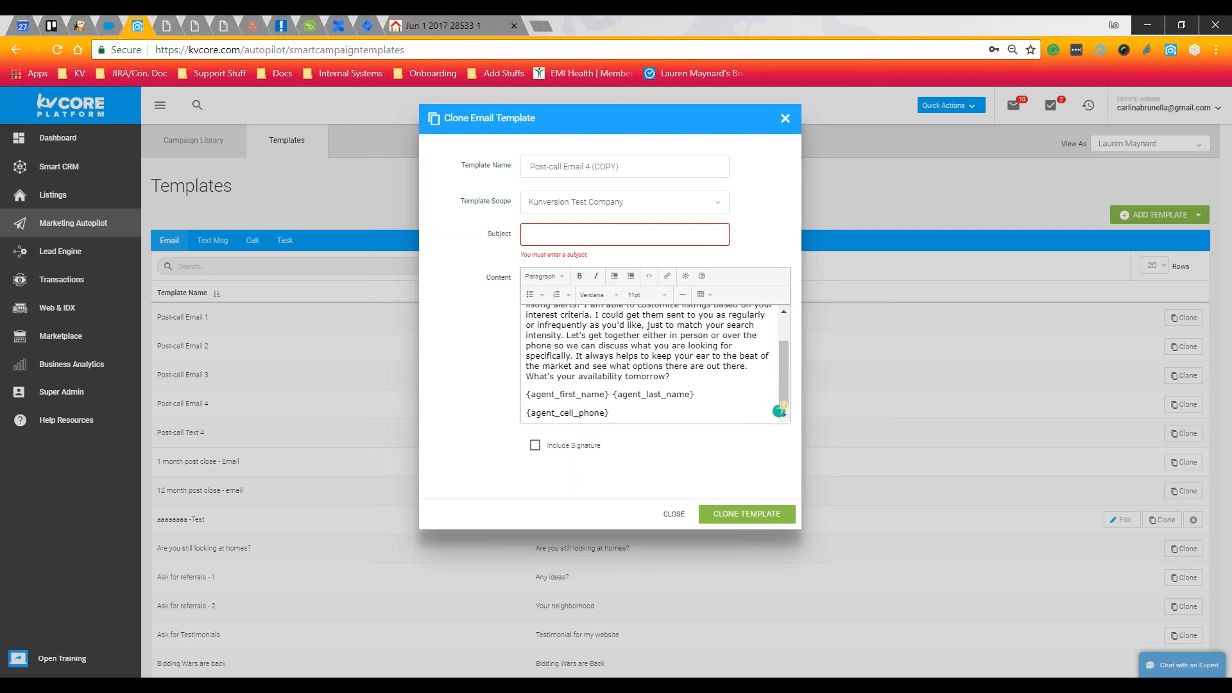
# Insert the Agent Email and Site URL merge fields and tick Include Signature
pyautogui.click(685, 276)
pyautogui.moveTo(730, 312)
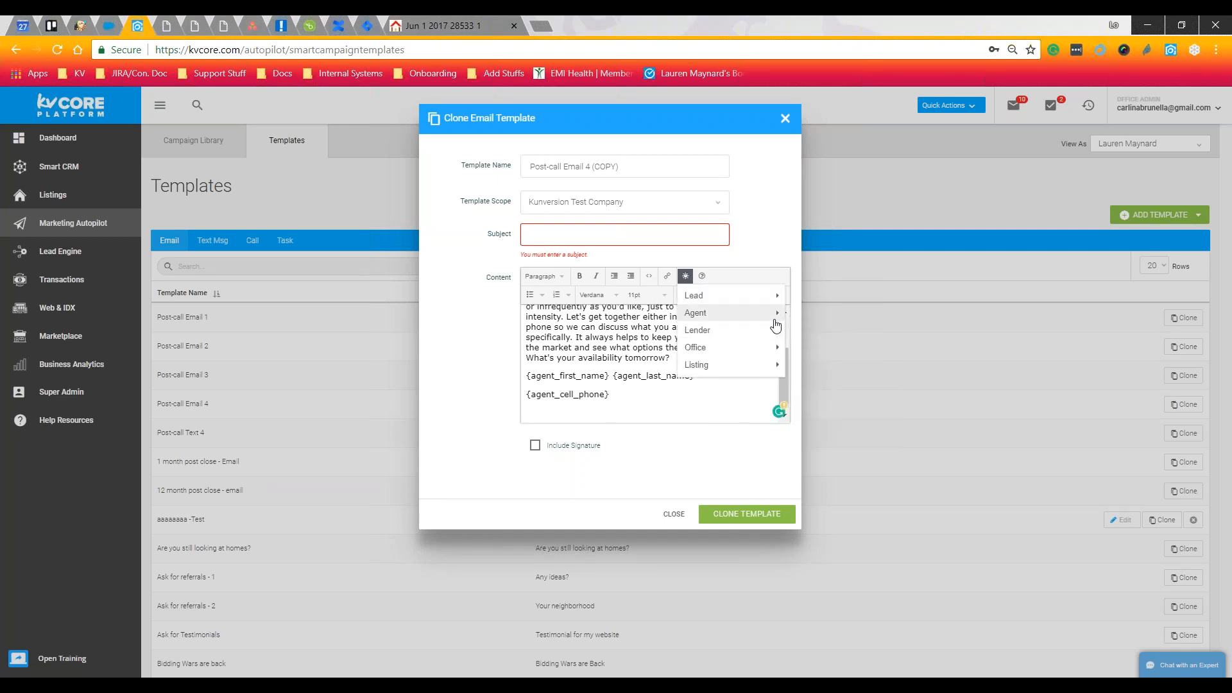
pyautogui.click(813, 415)
pyautogui.scroll(-1, 782, 397)
pyautogui.click(686, 276)
pyautogui.moveTo(706, 312)
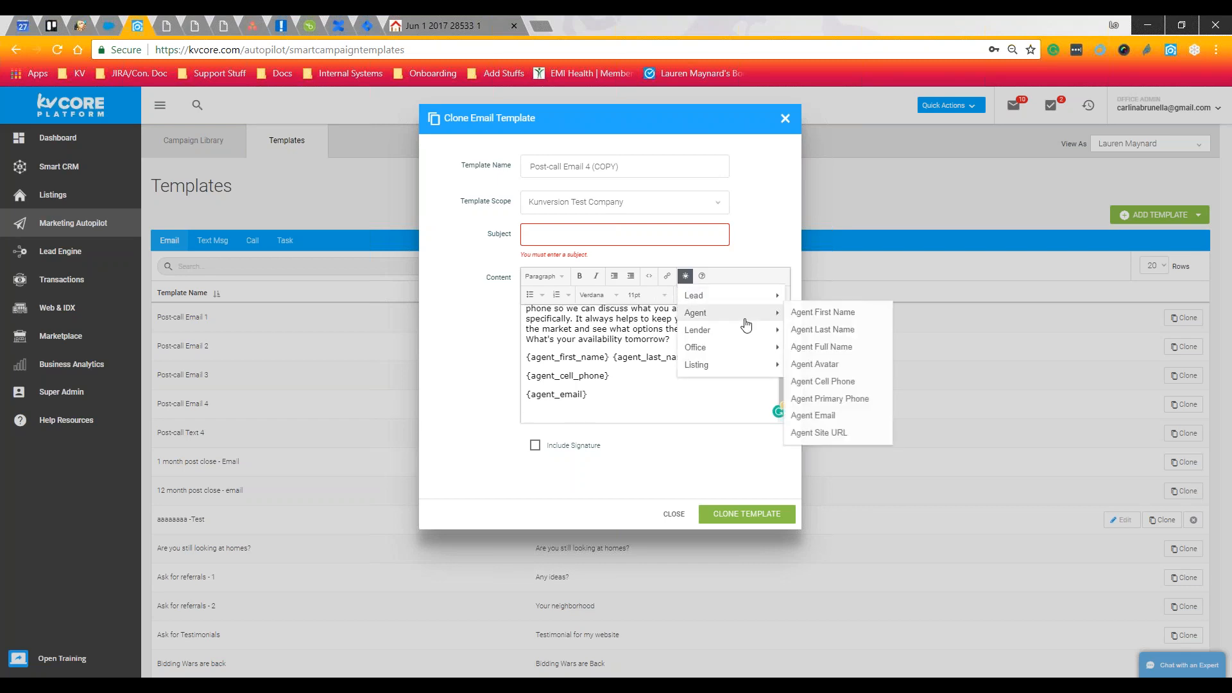
pyautogui.click(819, 432)
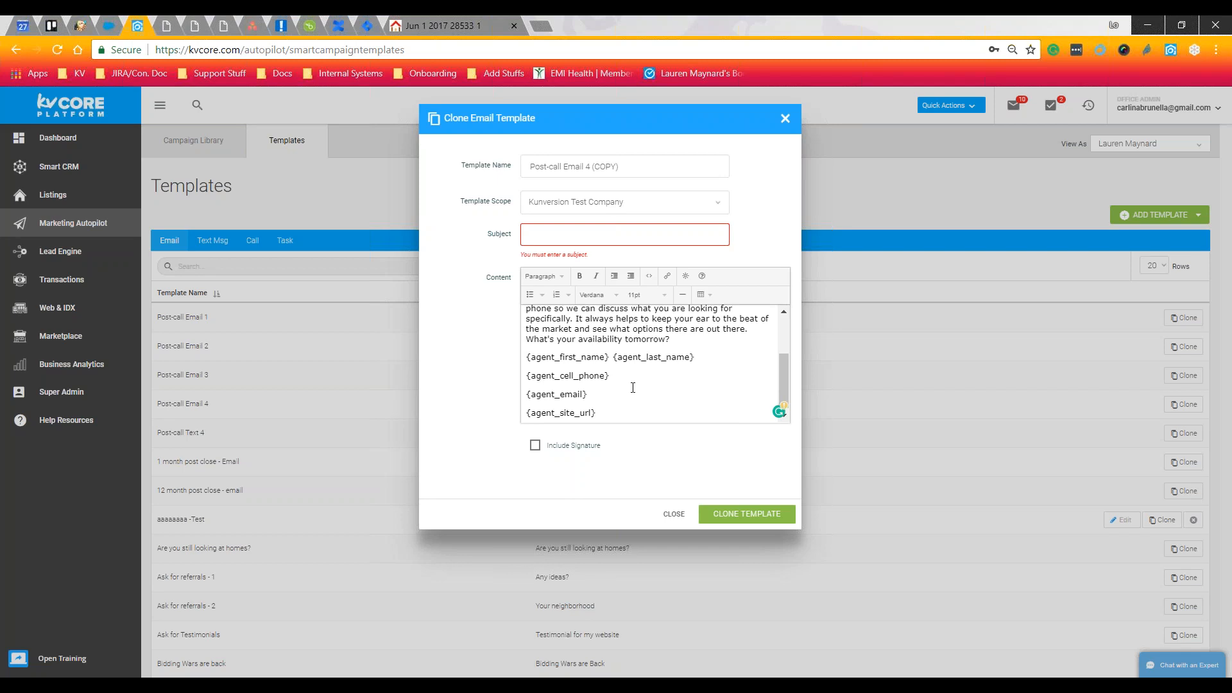
pyautogui.click(535, 446)
# Review the four agent placeholder lines, uncheck Include Signature, and return to the editor's top
pyautogui.moveTo(597, 412); pyautogui.dragTo(521, 360)
pyautogui.click(642, 389)
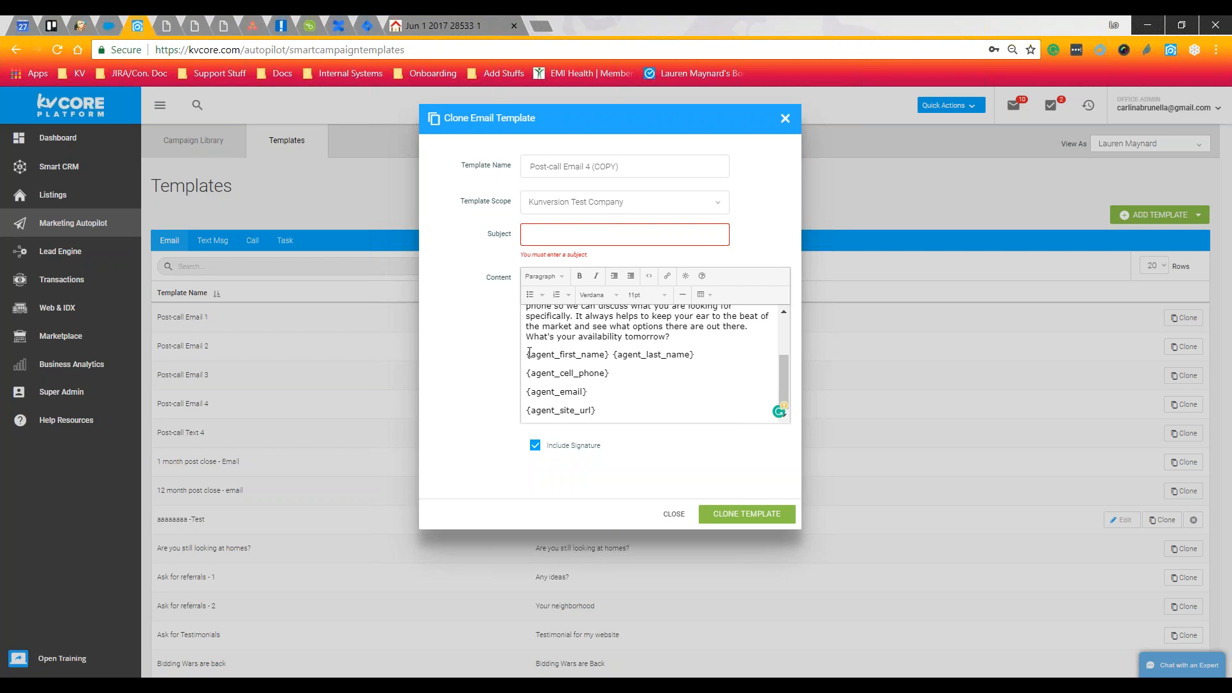
pyautogui.moveTo(598, 412); pyautogui.dragTo(529, 354)
pyautogui.click(627, 390)
pyautogui.scroll(3, 712, 395)
pyautogui.scroll(-3, 714, 396)
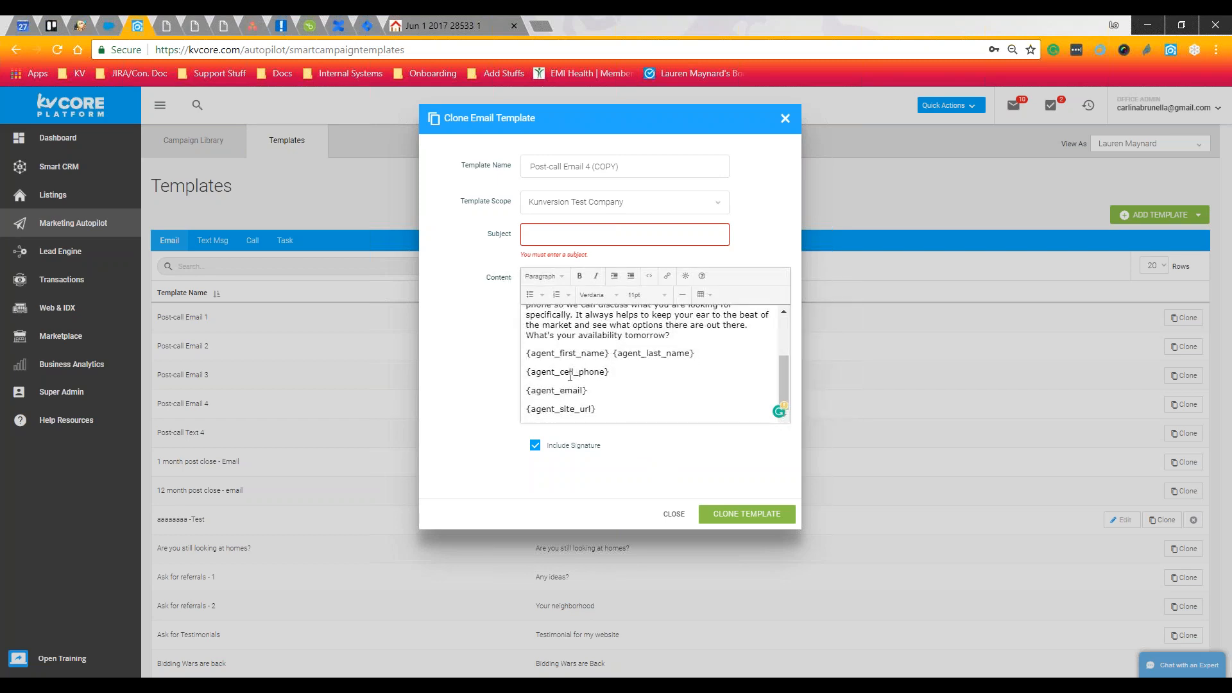
pyautogui.click(539, 446)
pyautogui.scroll(1, 696, 392)
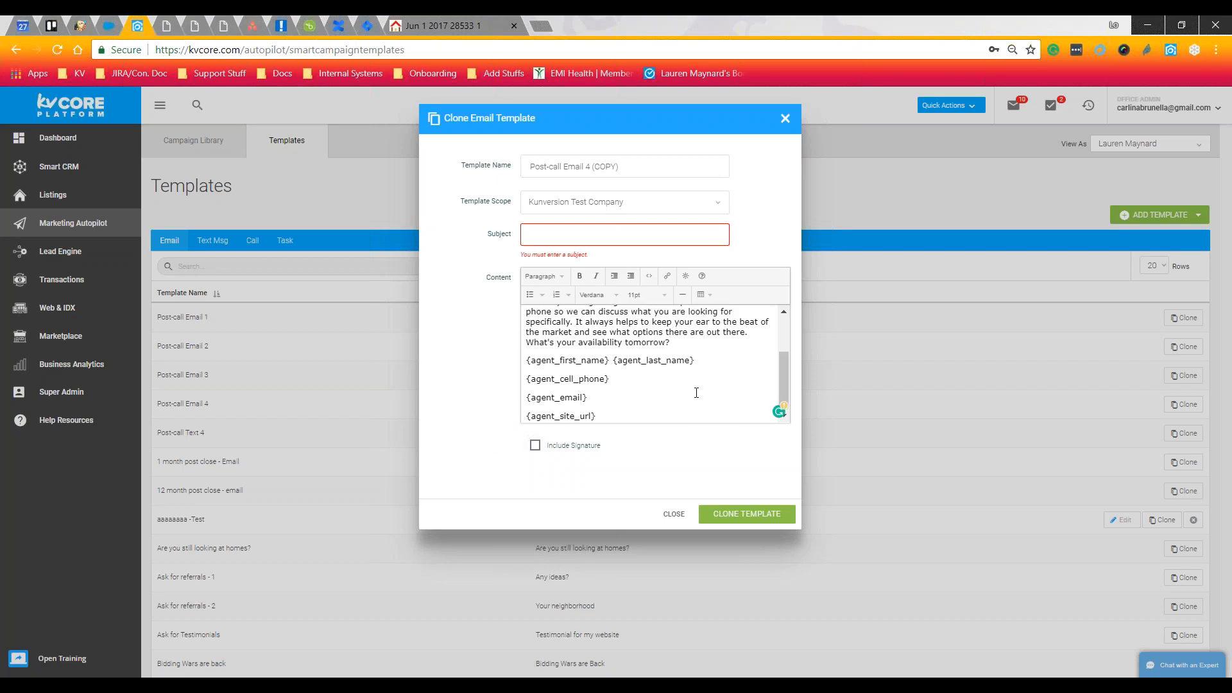
pyautogui.scroll(3, 697, 392)
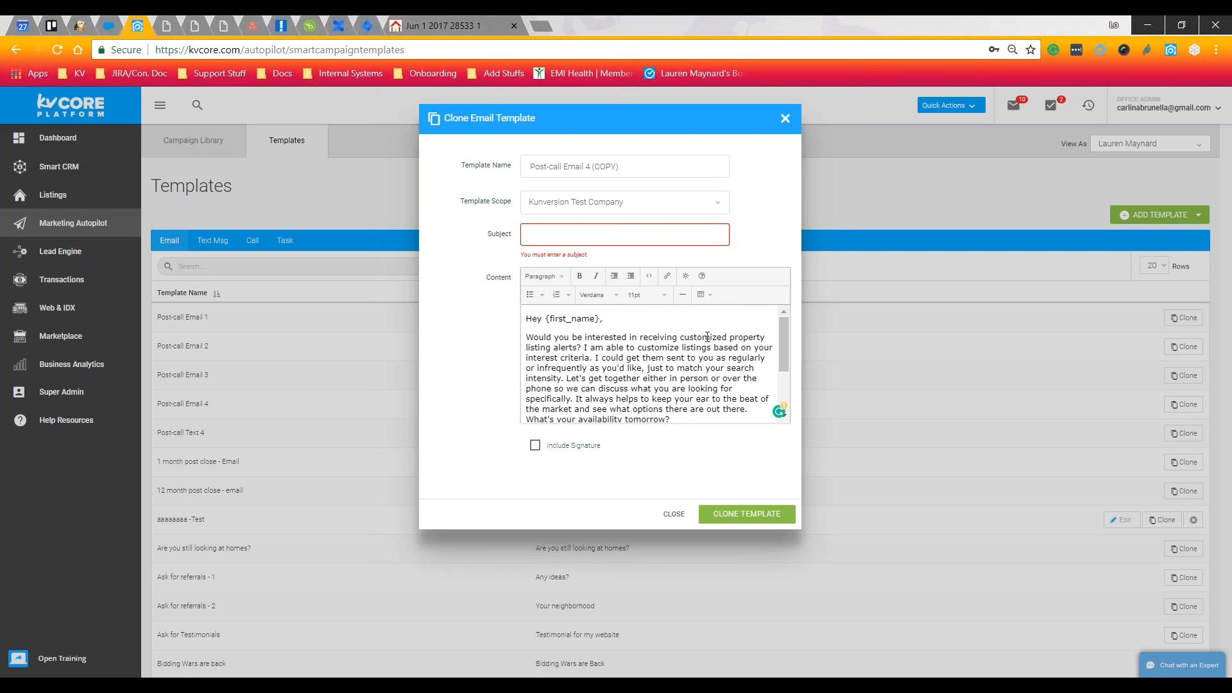
# Close the Clone Email Template window without saving and scroll through the email templates list
pyautogui.click(671, 514)
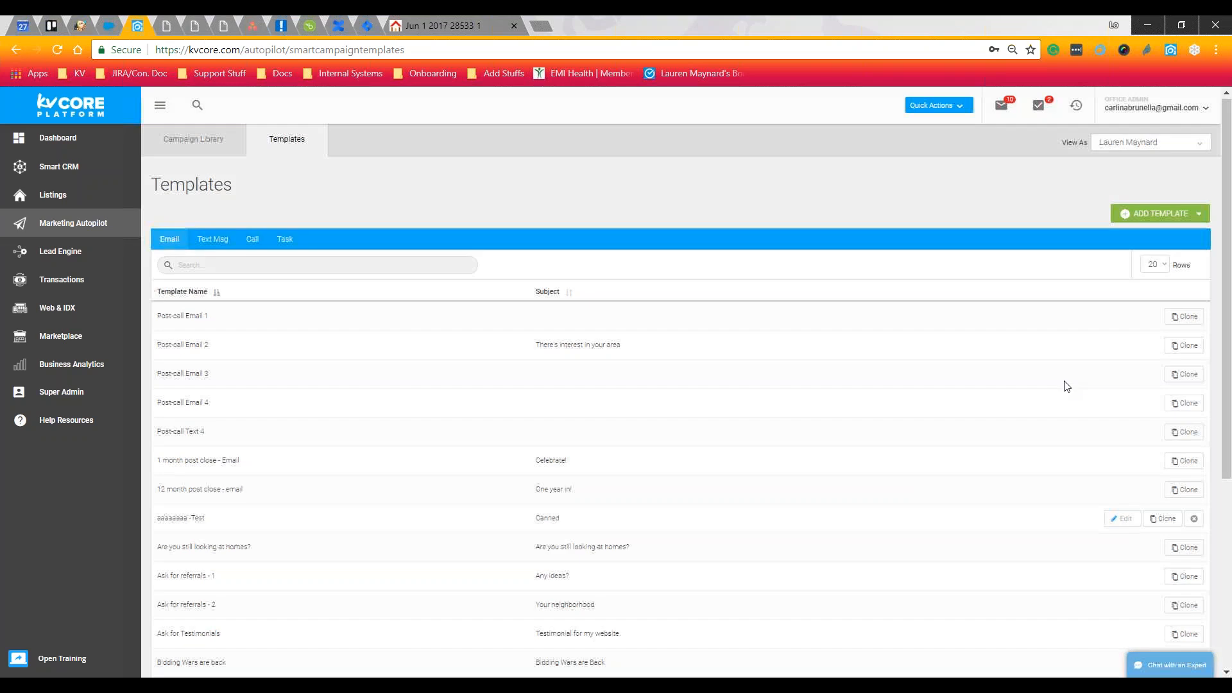
pyautogui.scroll(-3, 1065, 382)
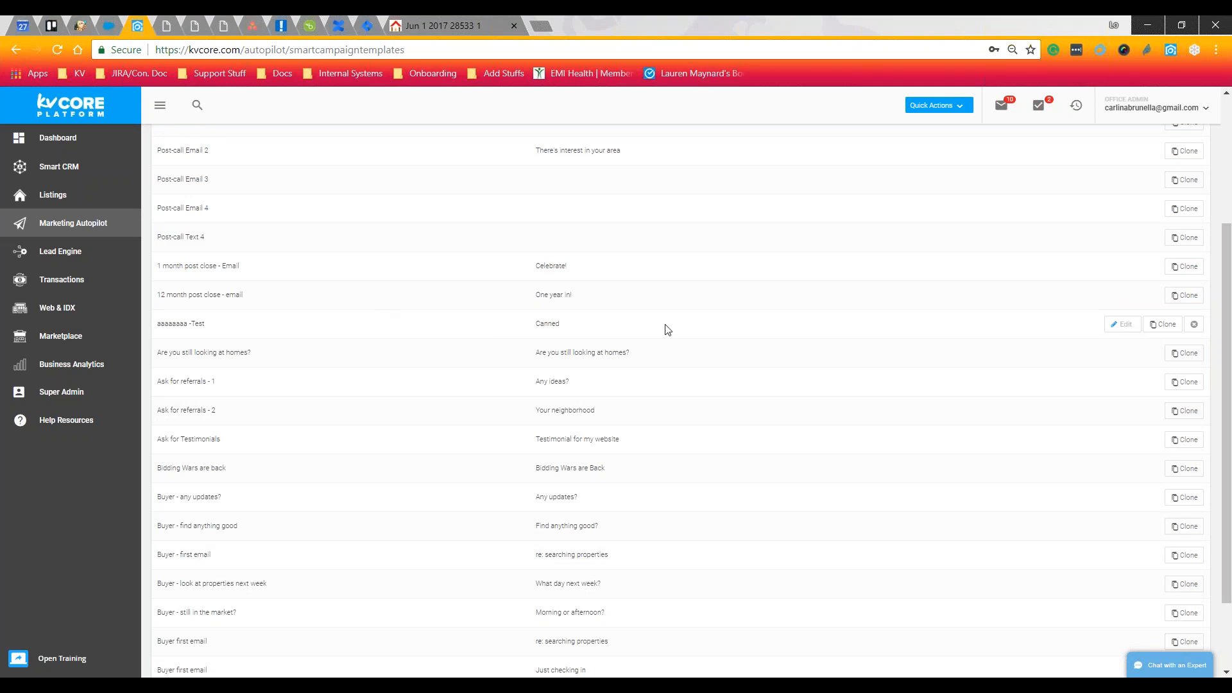
pyautogui.click(1150, 333)
pyautogui.click(1125, 332)
pyautogui.click(1196, 327)
pyautogui.scroll(3, 1121, 327)
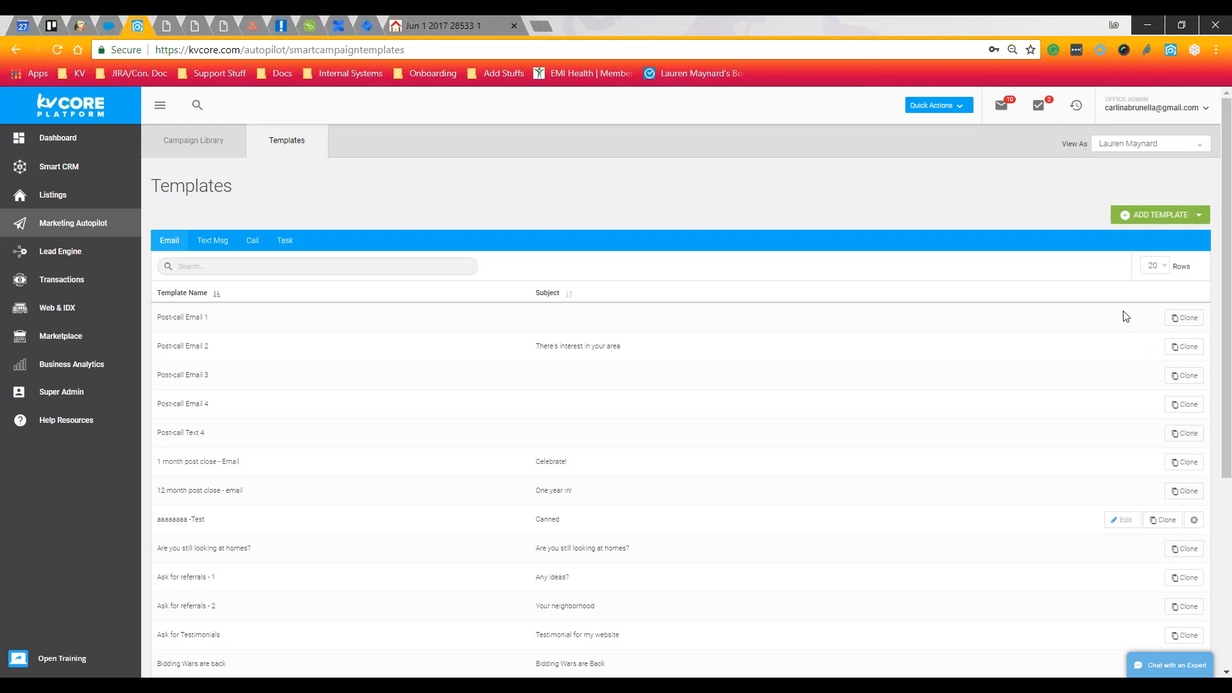
pyautogui.click(1174, 222)
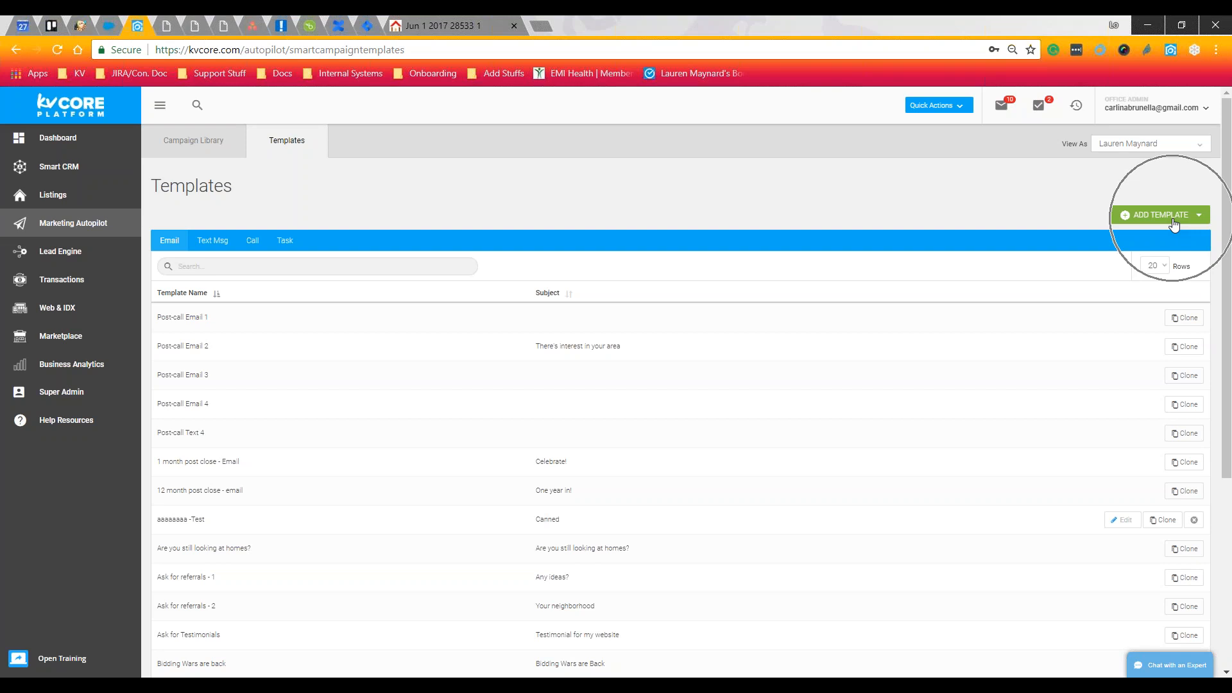
pyautogui.press('ctrl')
pyautogui.press('ctrl')
pyautogui.click(1175, 221)
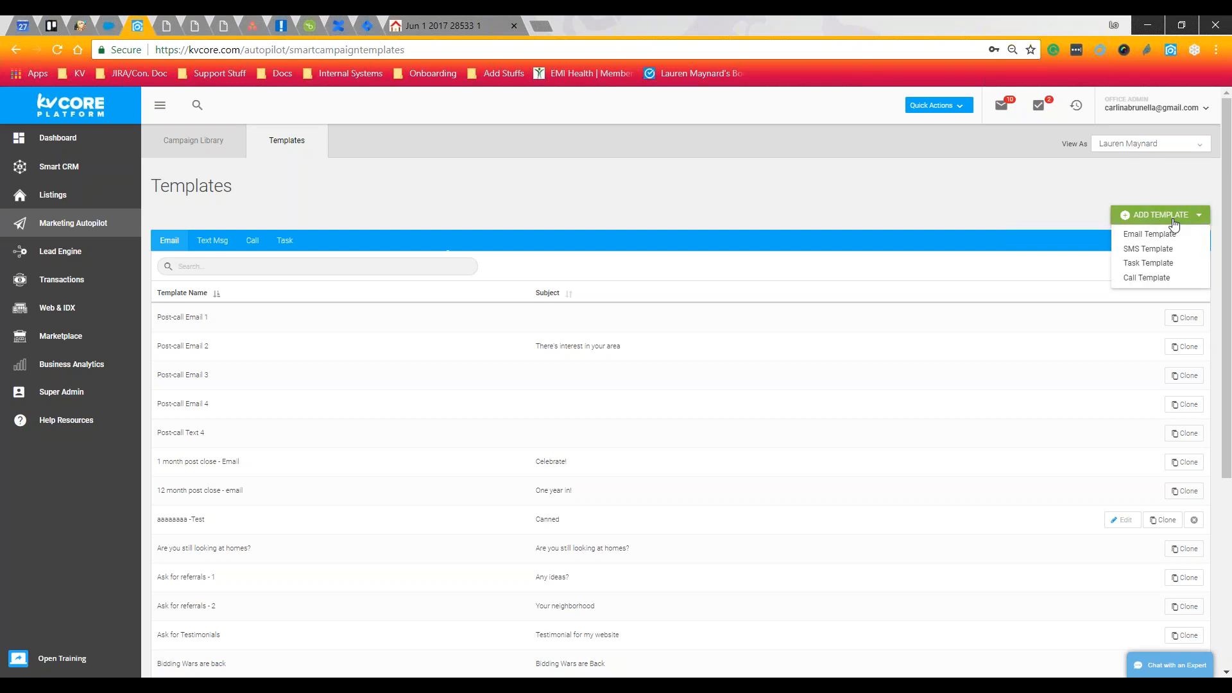
pyautogui.click(1149, 263)
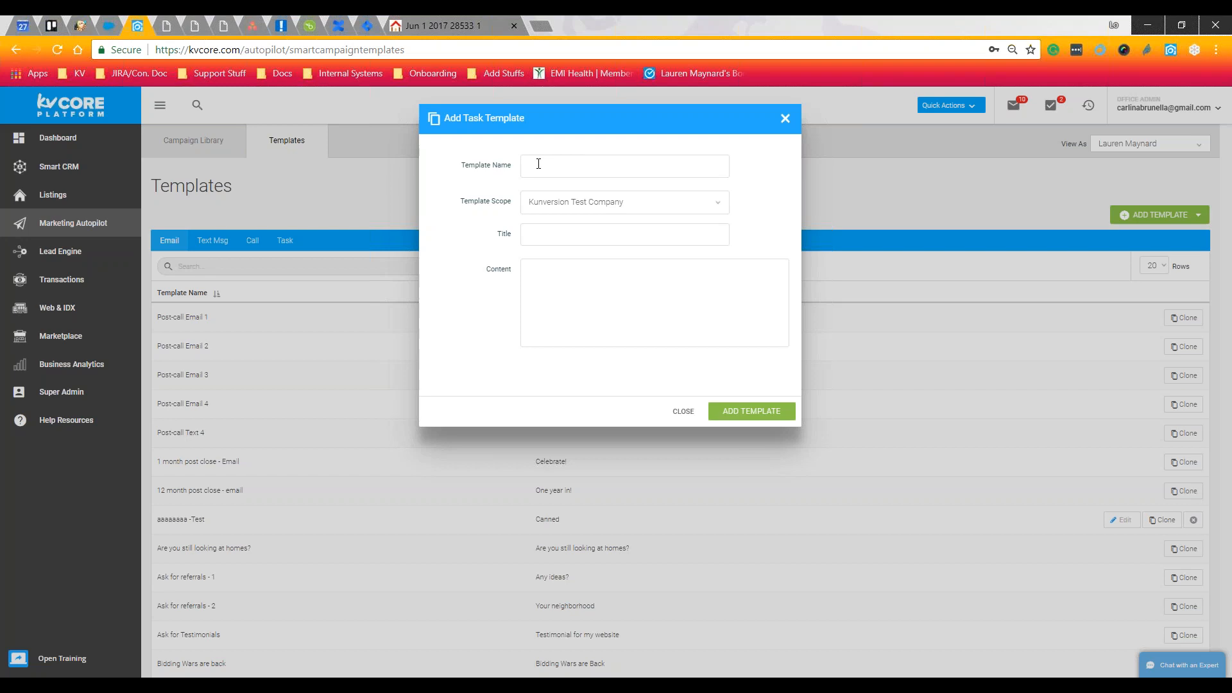
pyautogui.click(563, 238)
pyautogui.click(559, 287)
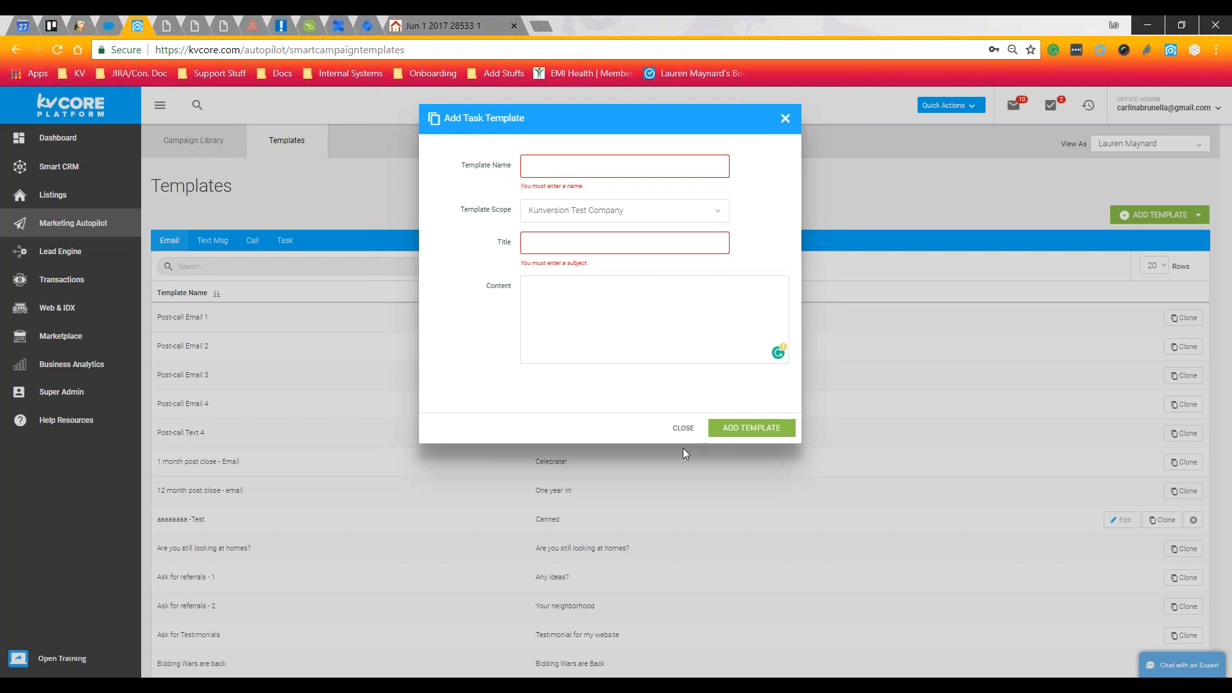
pyautogui.click(684, 427)
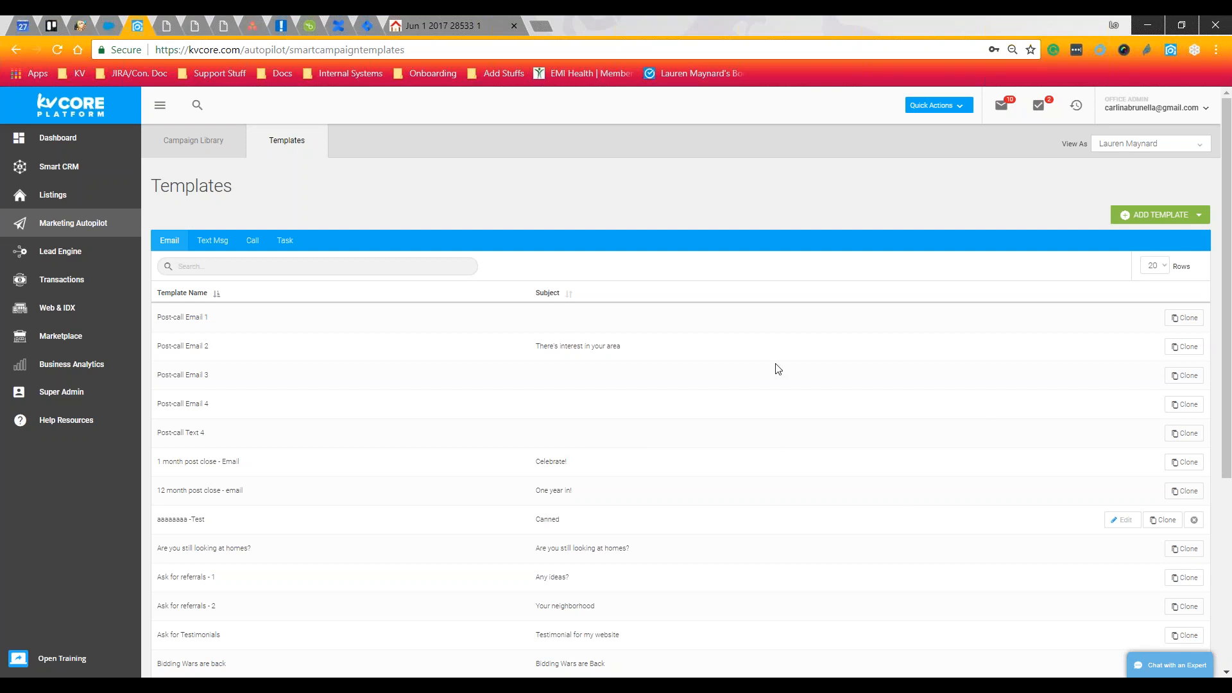
# Switch from Templates to the Campaign Library tab
pyautogui.click(220, 153)
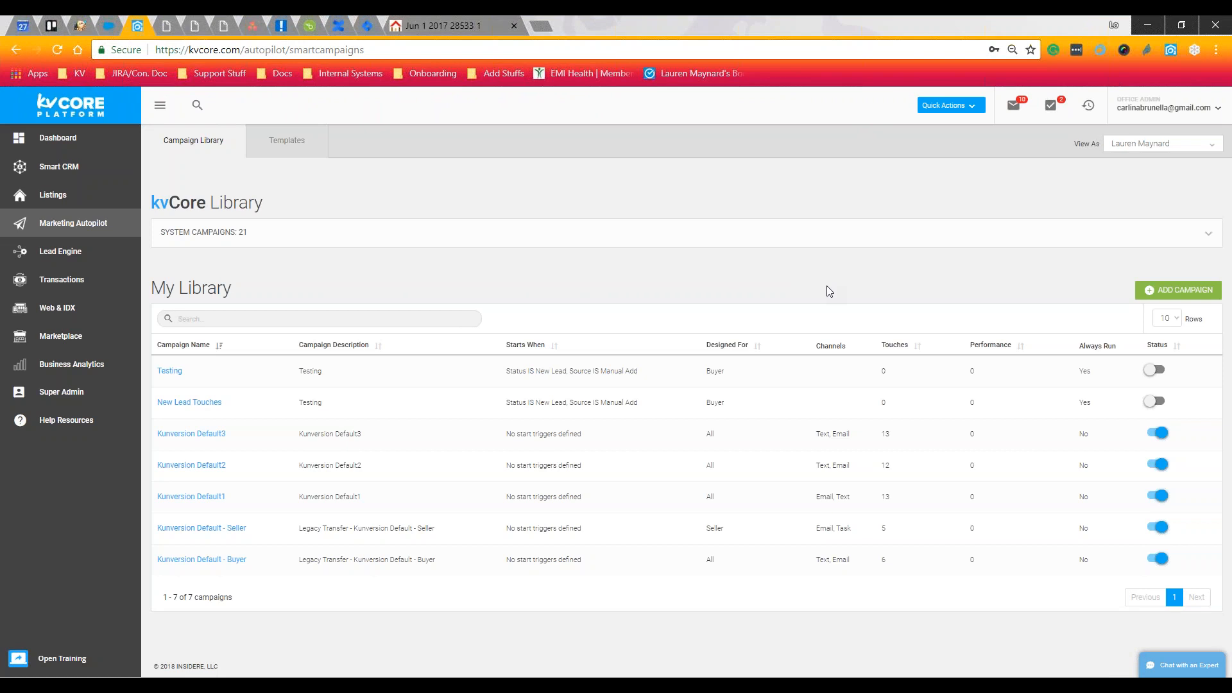
# Add a new campaign triggered when a lead is moved to the 'sold' hashtag, adding an advanced trigger row
pyautogui.click(1173, 299)
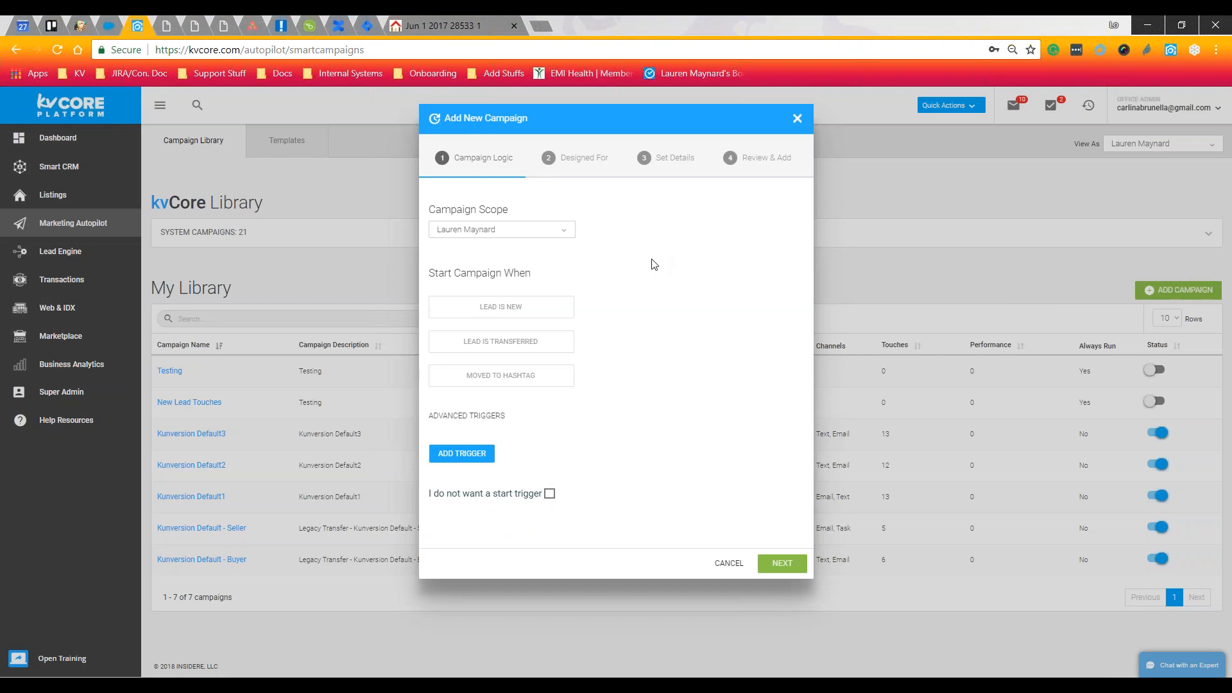
pyautogui.moveTo(438, 274); pyautogui.dragTo(520, 276)
pyautogui.click(543, 281)
pyautogui.click(534, 377)
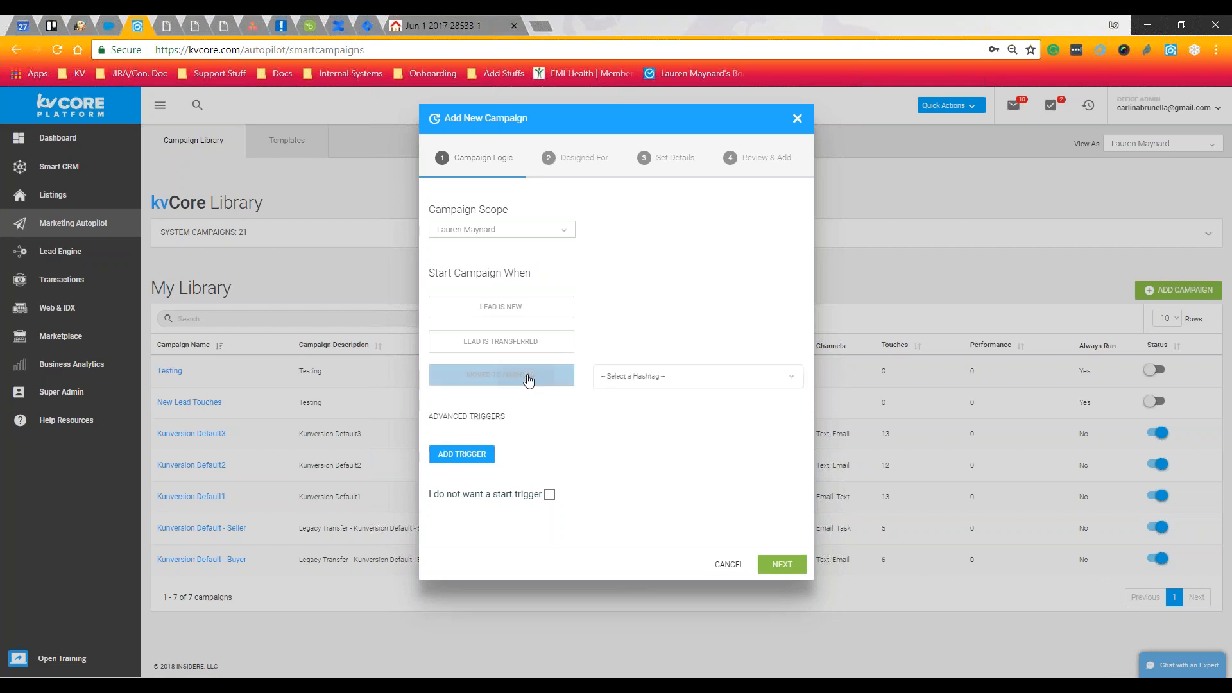
pyautogui.click(638, 376)
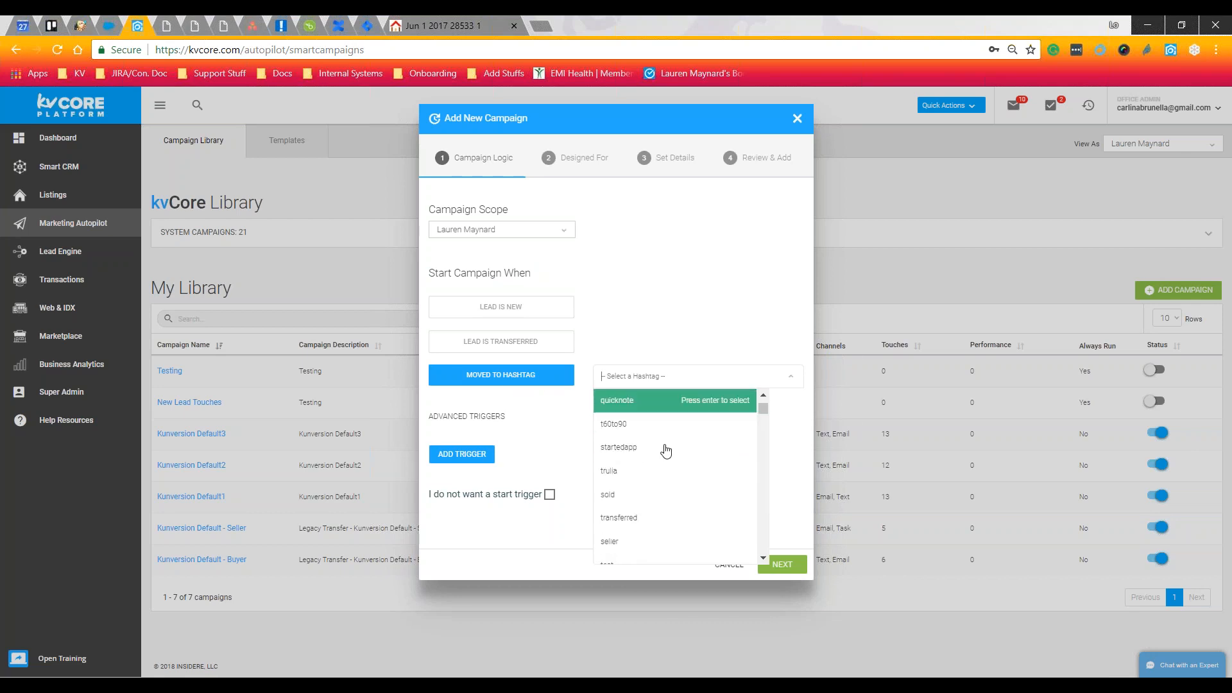
pyautogui.scroll(-2, 666, 449)
pyautogui.click(666, 449)
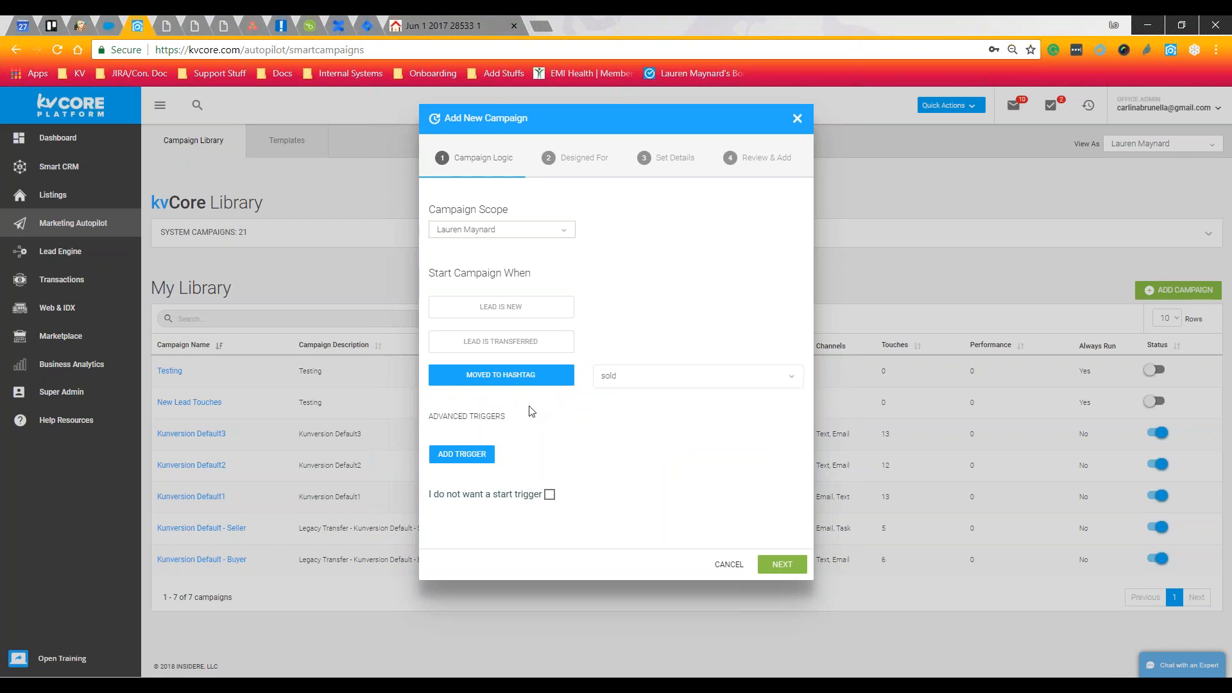
pyautogui.click(465, 460)
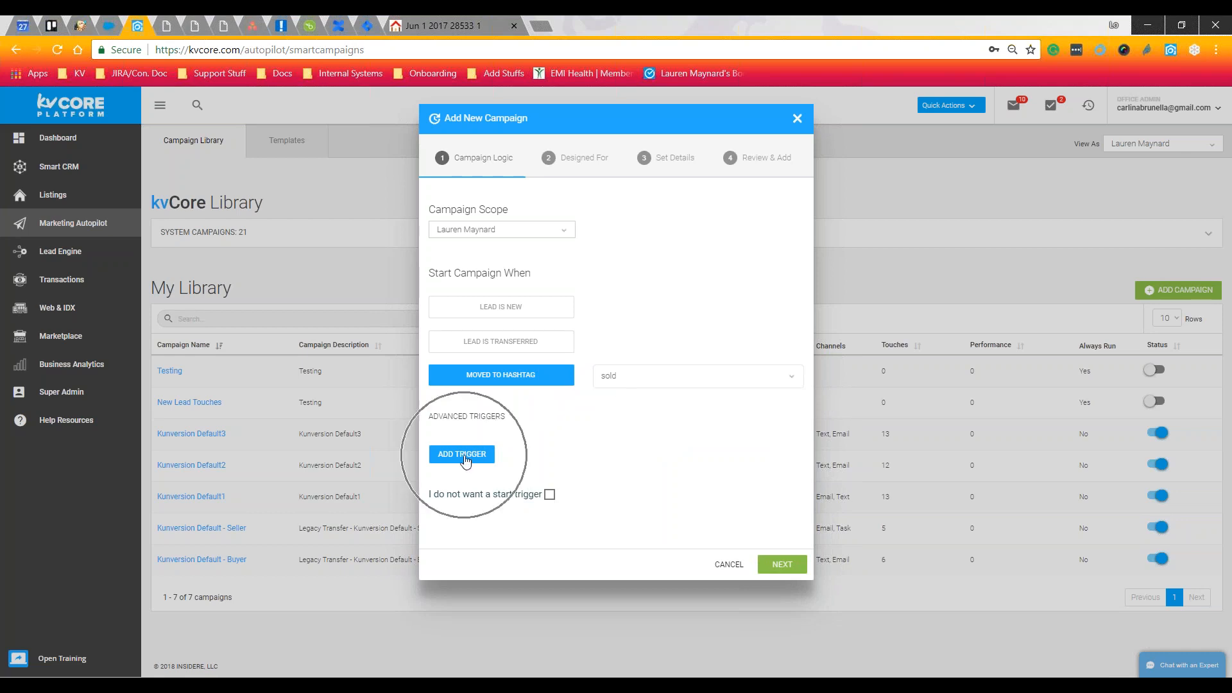
# Set the advanced trigger rule to Status IS Closed
pyautogui.click(479, 473)
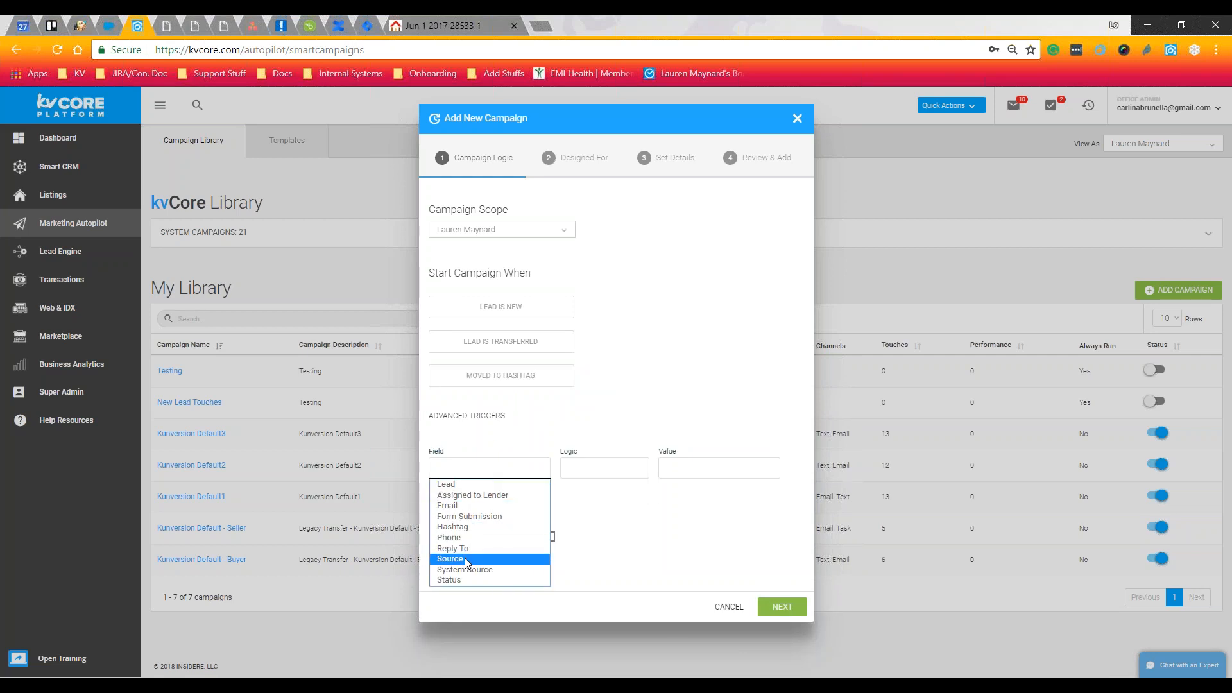
pyautogui.click(463, 580)
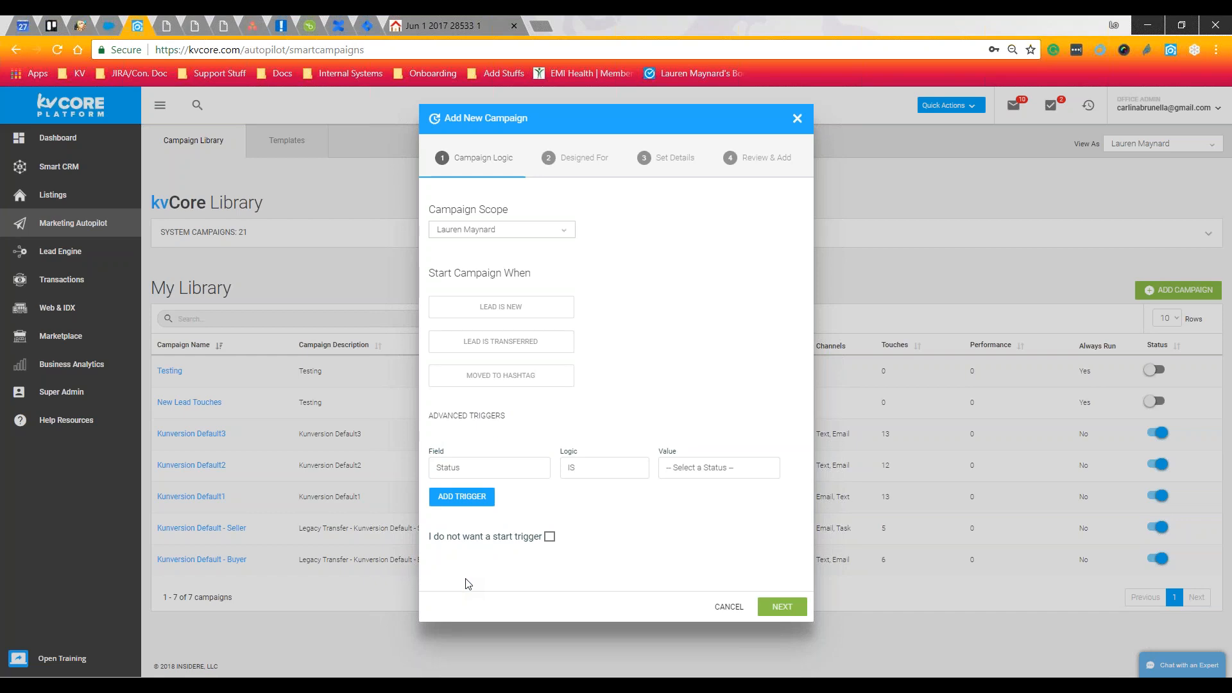
pyautogui.click(731, 469)
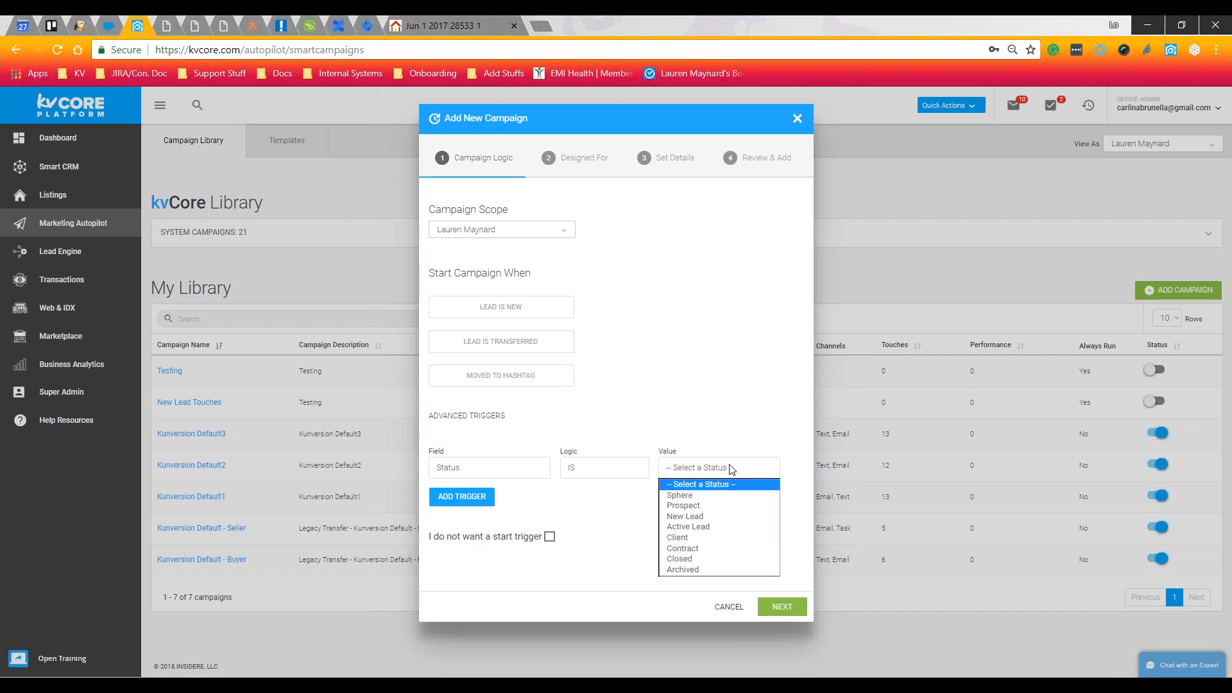
pyautogui.click(700, 558)
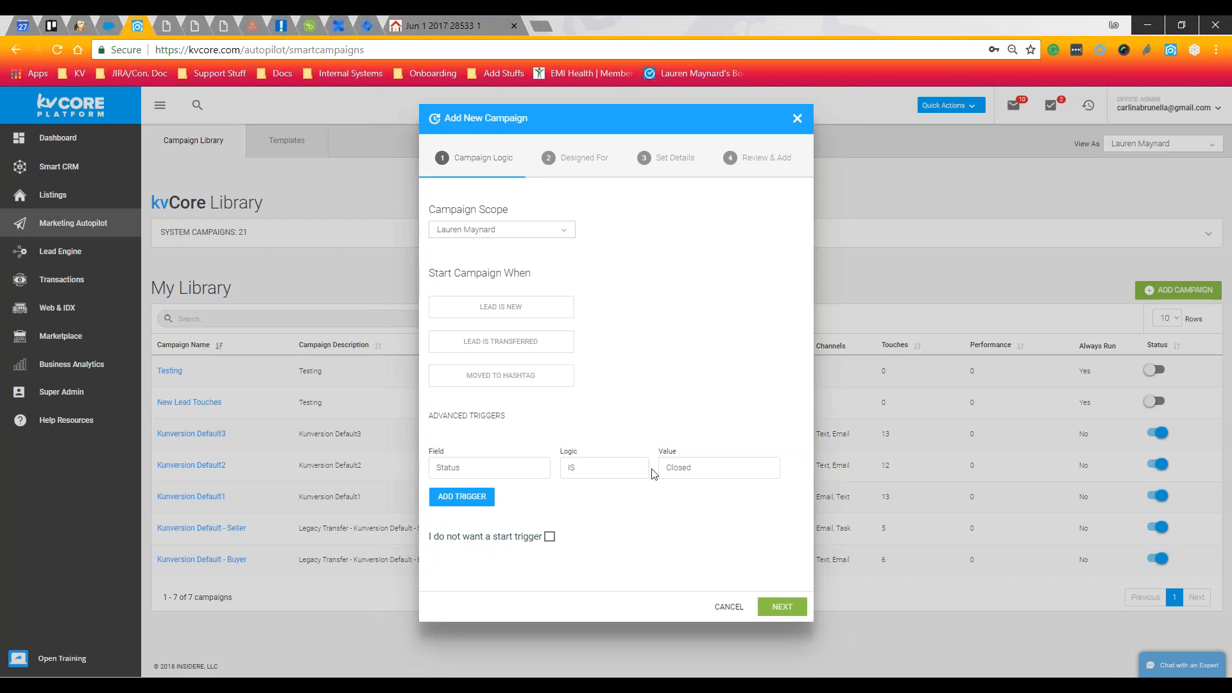
# Advance the new campaign to Set Details and trigger the empty Campaign Name and Description warnings
pyautogui.click(794, 617)
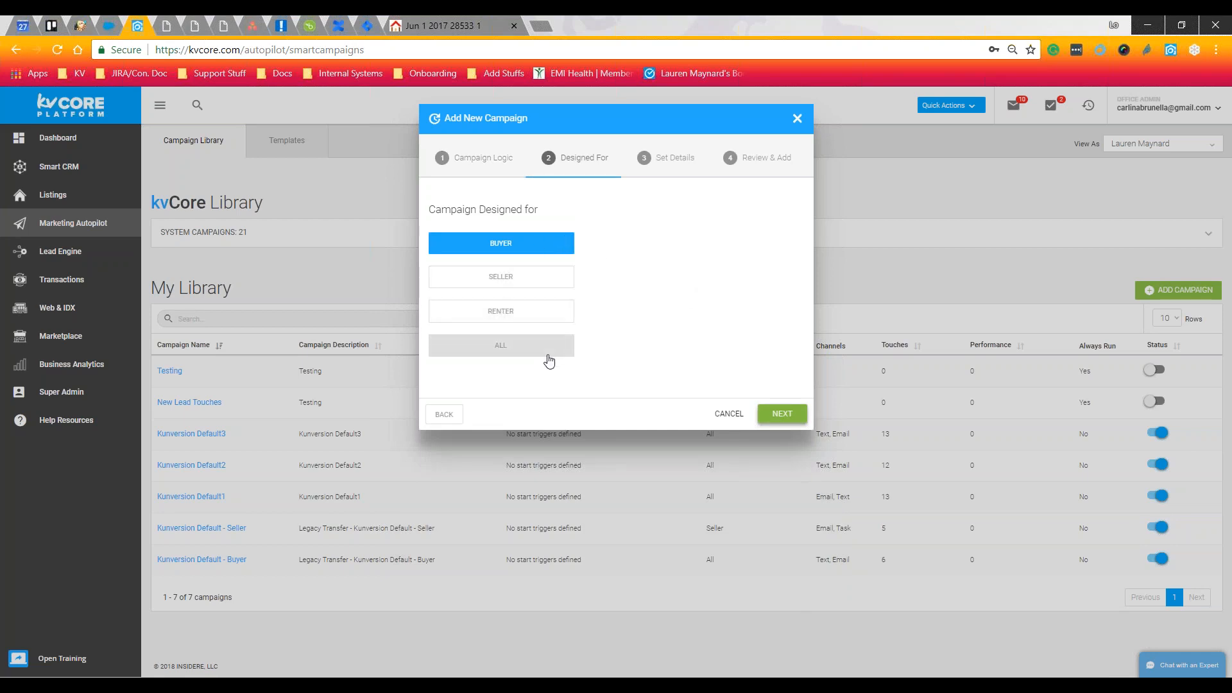
pyautogui.click(782, 413)
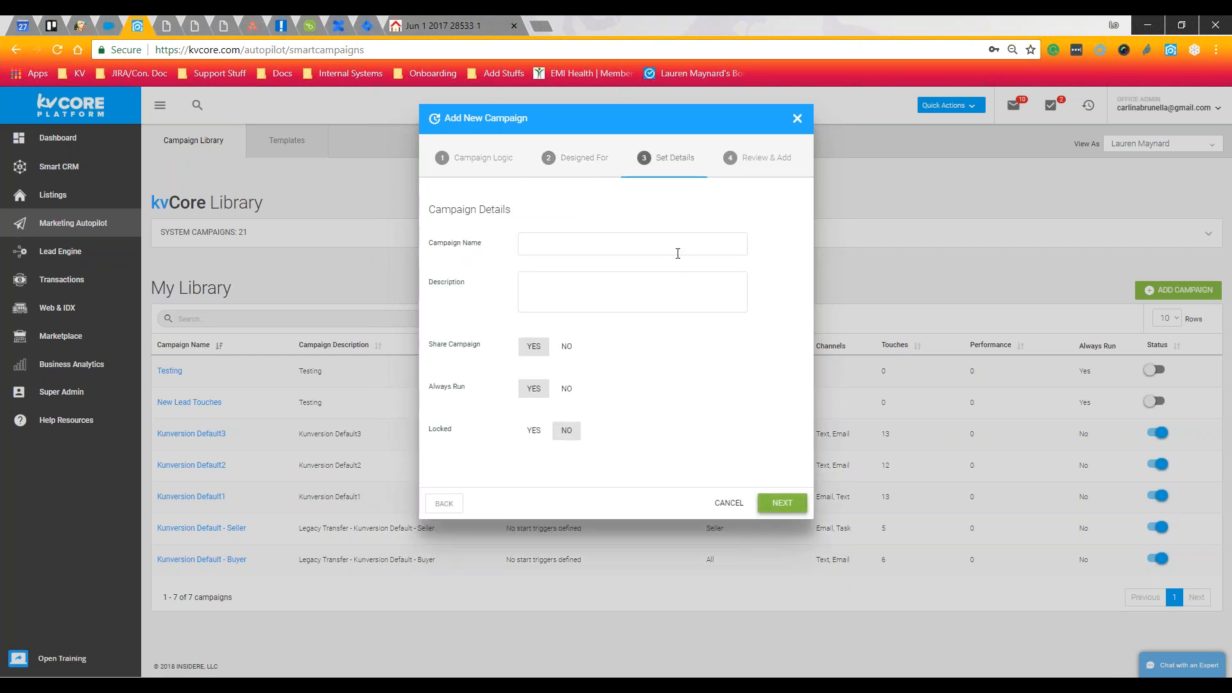
pyautogui.click(623, 297)
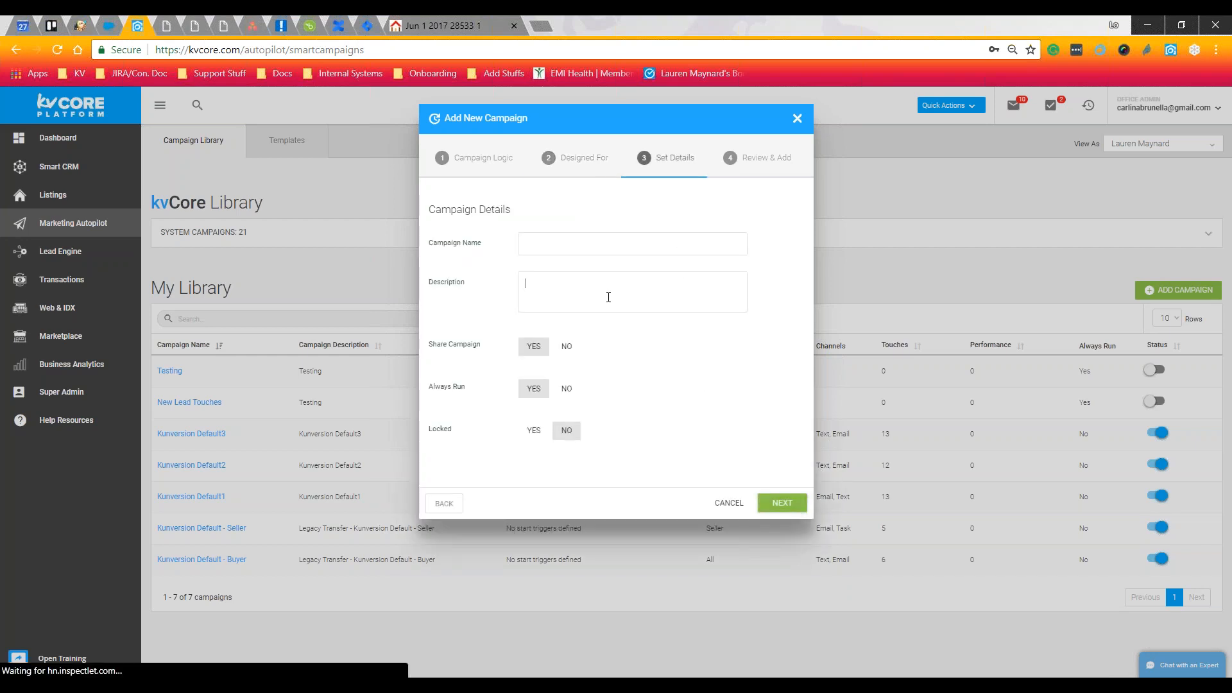
pyautogui.click(602, 242)
pyautogui.click(598, 321)
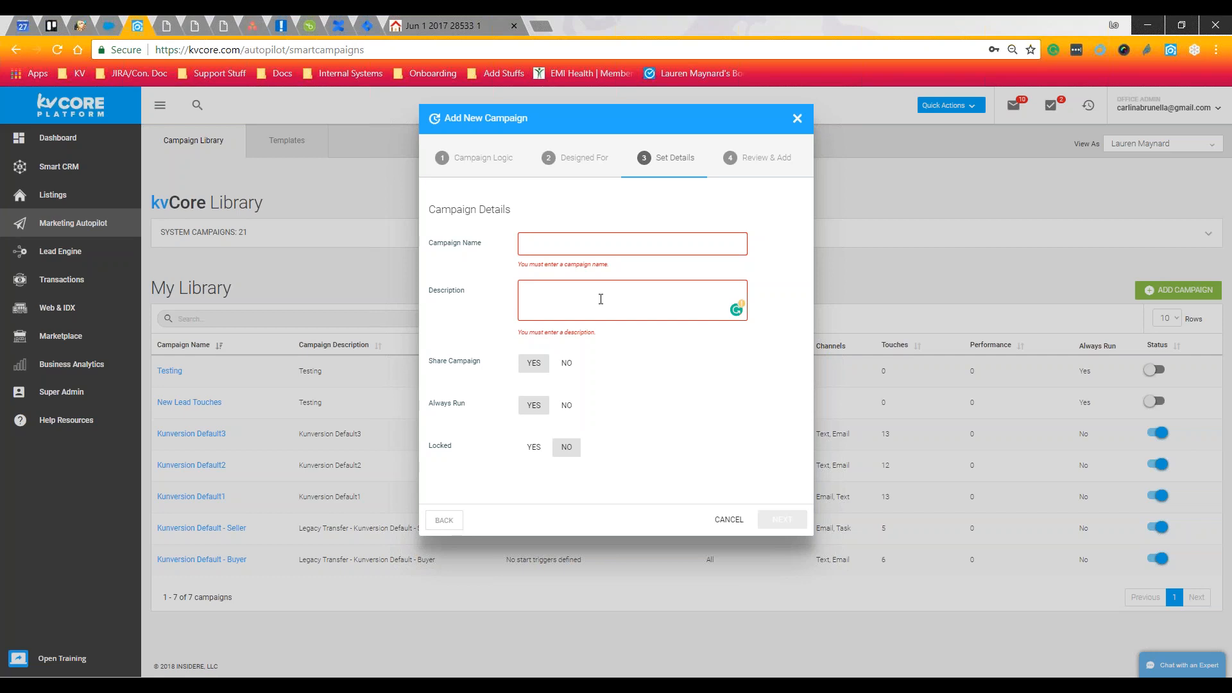
pyautogui.click(600, 296)
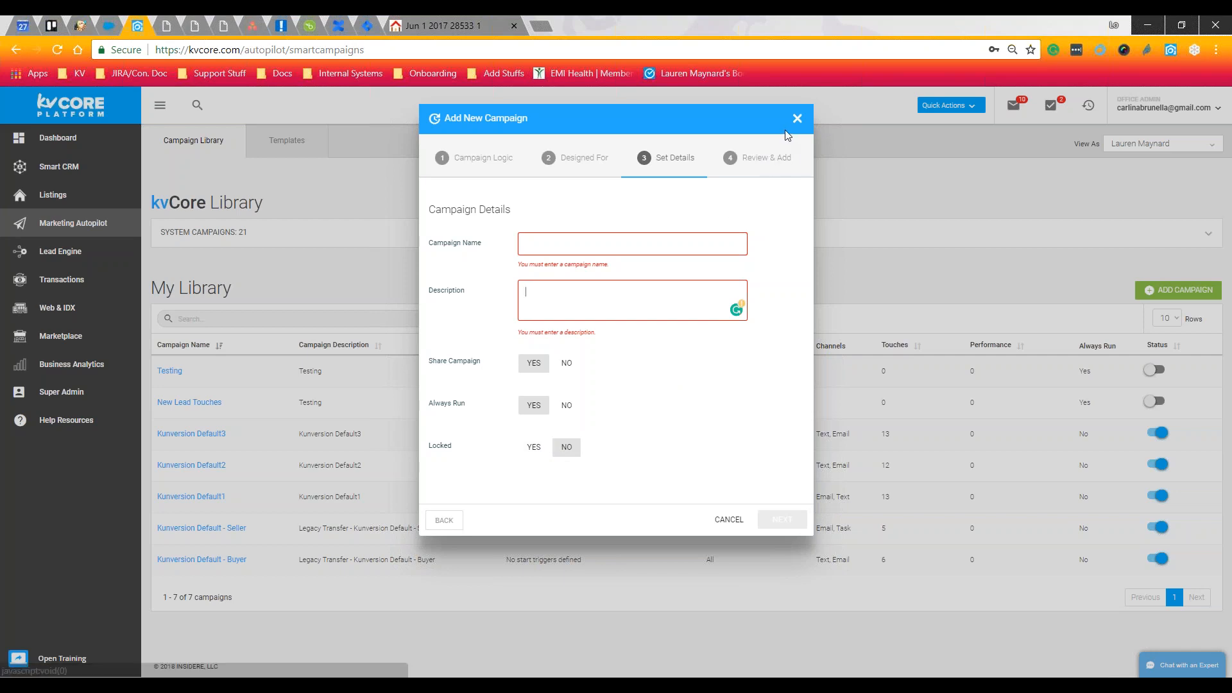
# Discard the unsaved new campaign and open Kunversion Default3 from the My Library list
pyautogui.click(797, 118)
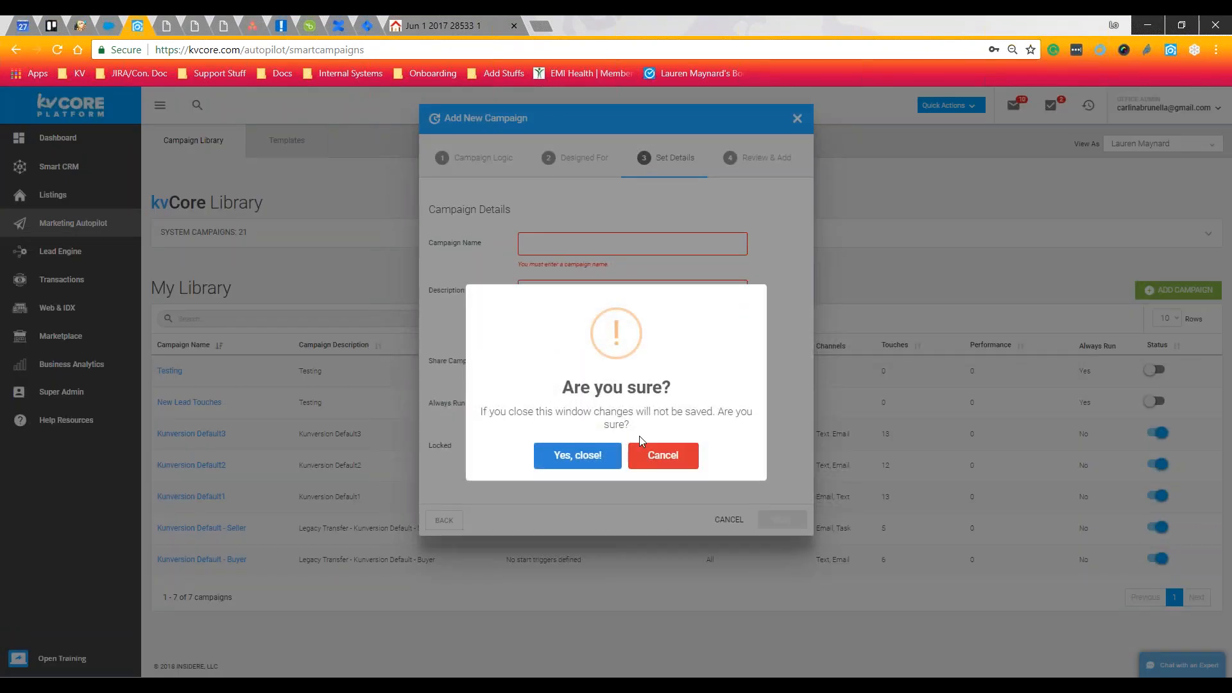
pyautogui.click(600, 456)
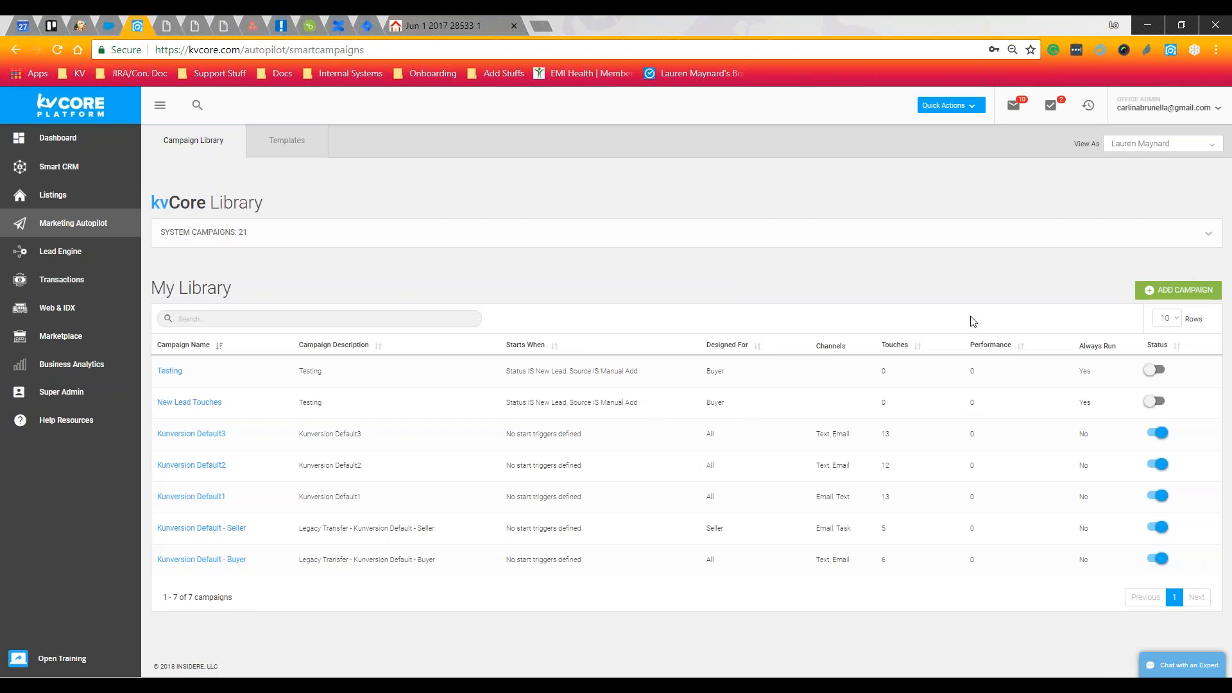
pyautogui.press('ctrl')
pyautogui.press('ctrl')
pyautogui.click(215, 435)
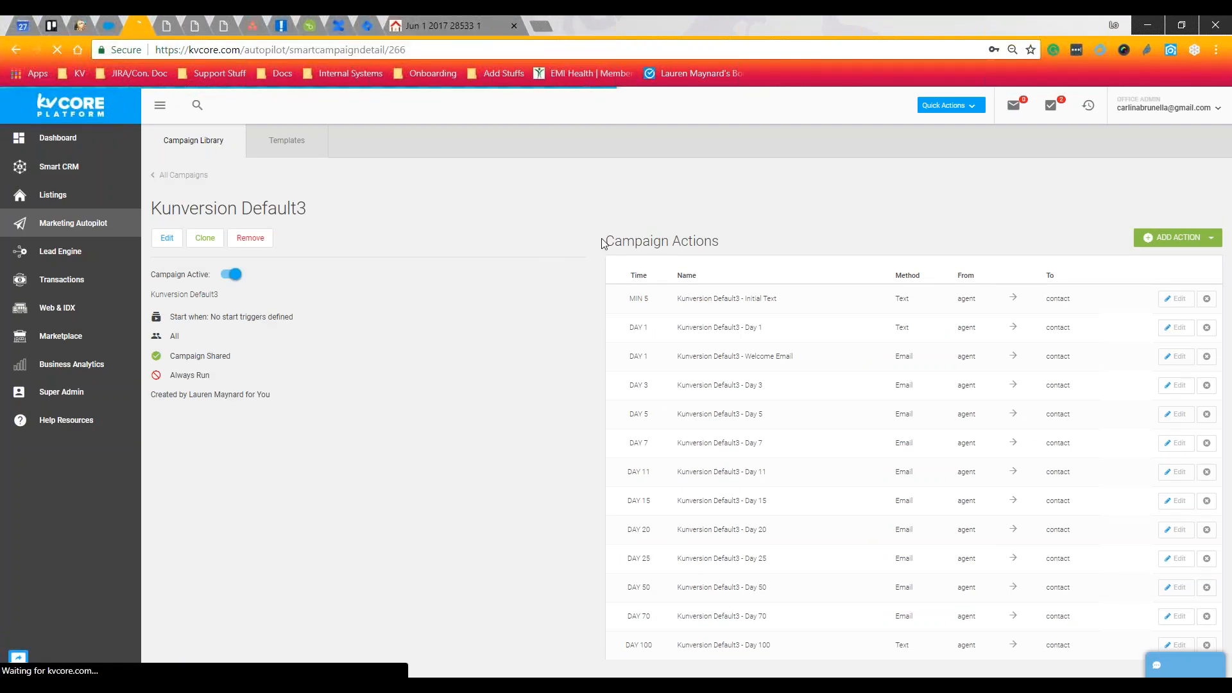
# Show Kunversion Default3's addable action types: Email, Call, SMS, Task, Add a Tag and Status
pyautogui.doubleClick(771, 306)
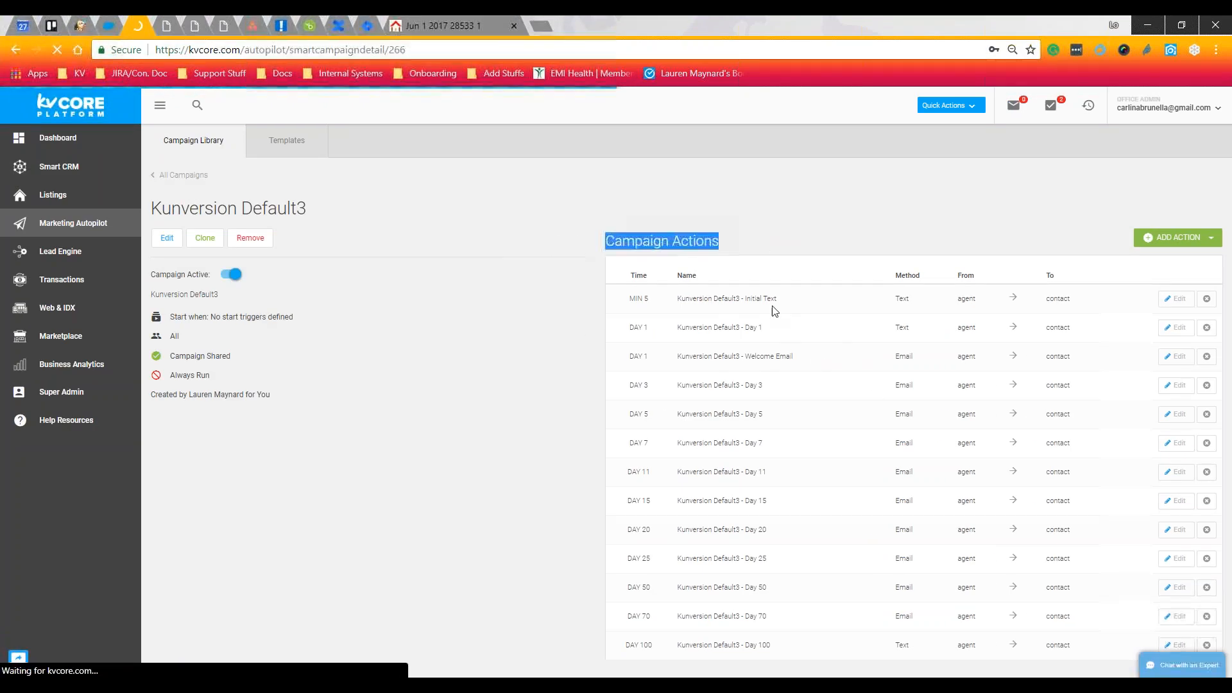
pyautogui.click(814, 275)
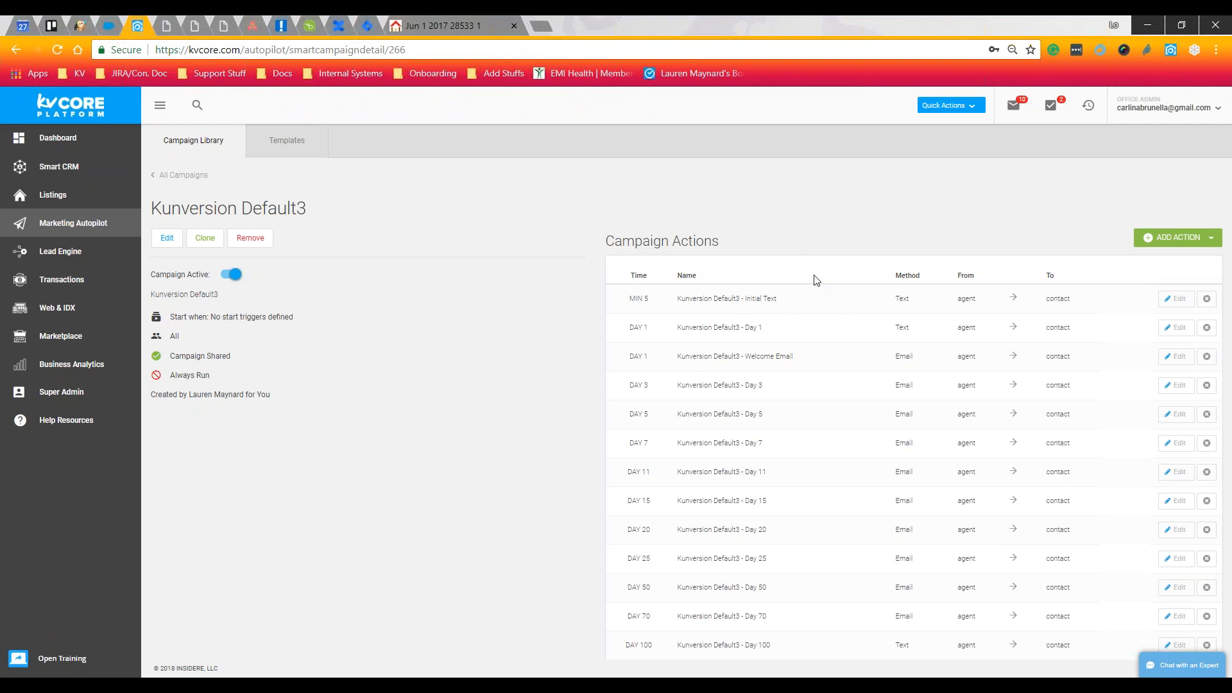
pyautogui.click(1178, 244)
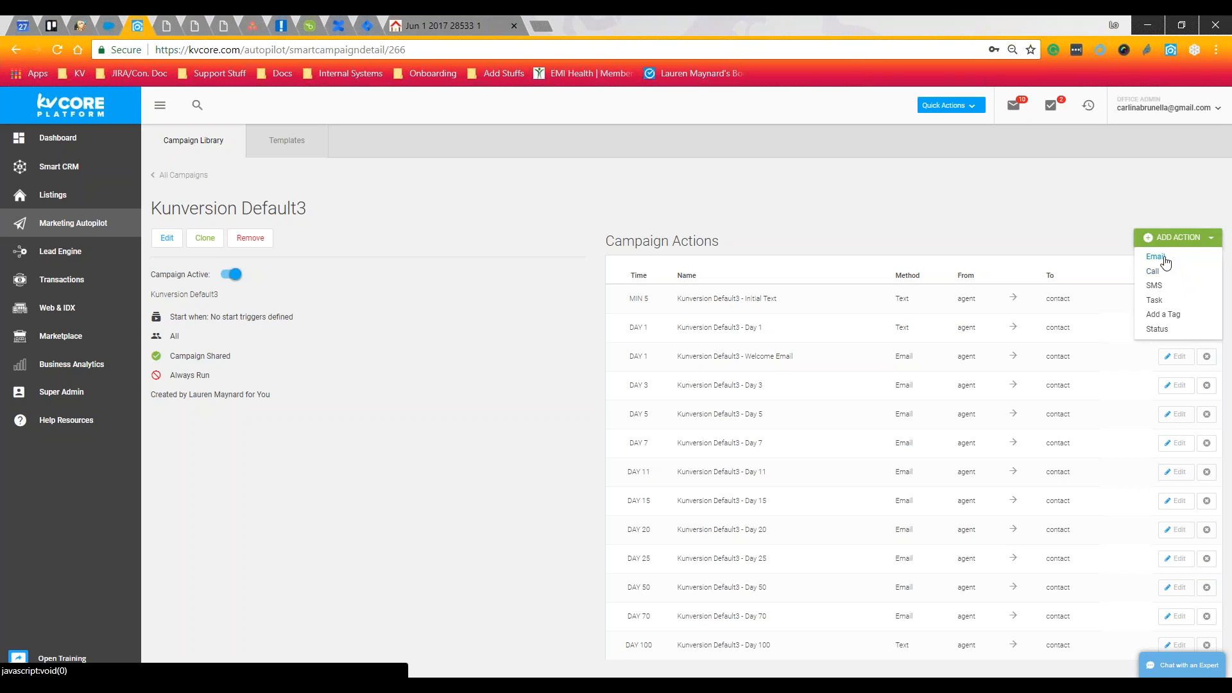
# Add an email action named 'After Showing - 1' using the Post-call Email 1 template
pyautogui.click(1164, 257)
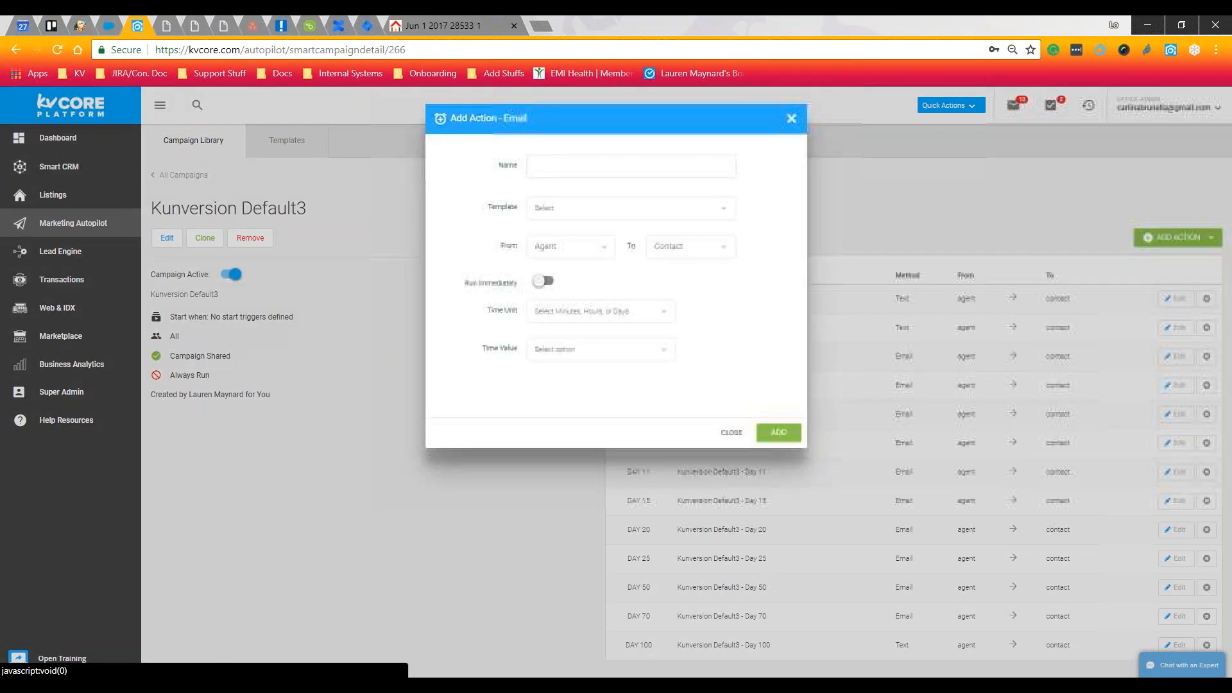
pyautogui.click(586, 170)
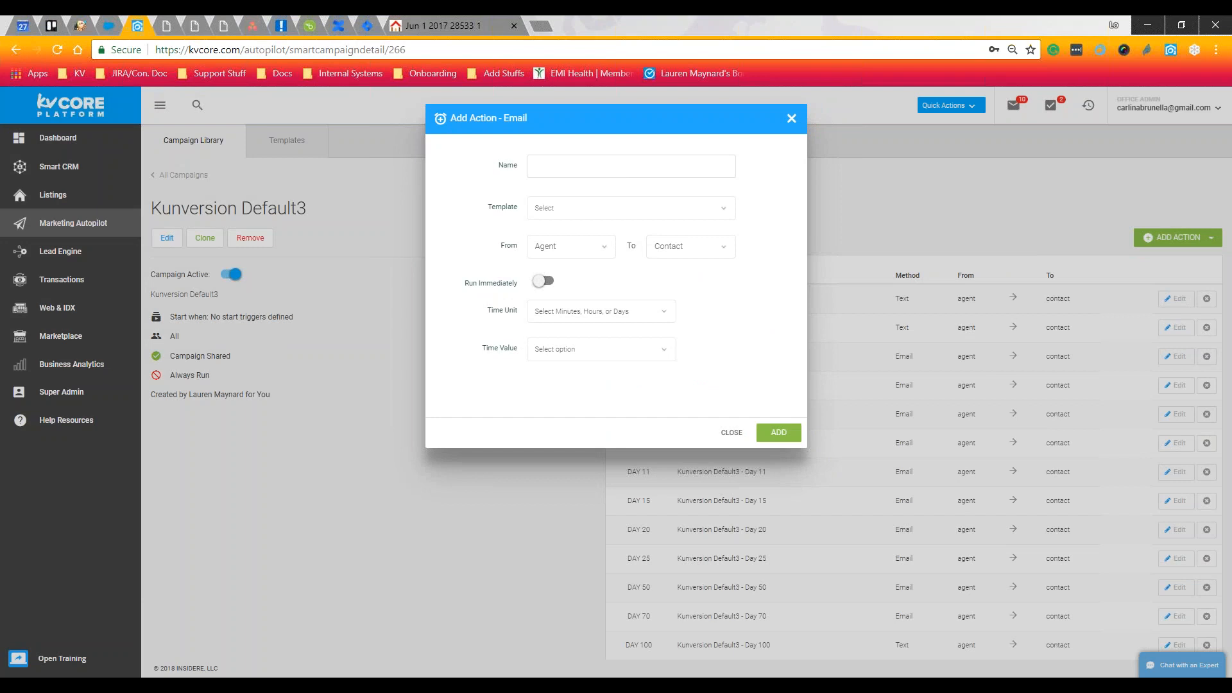
pyautogui.click(578, 205)
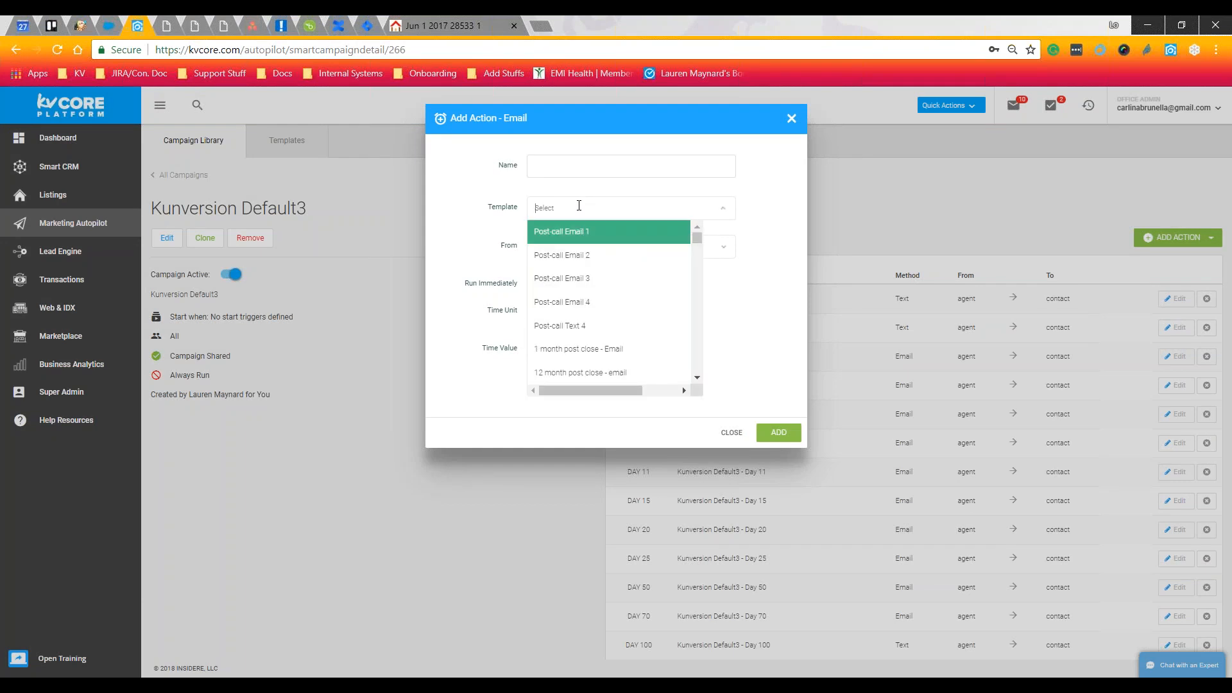
pyautogui.click(576, 233)
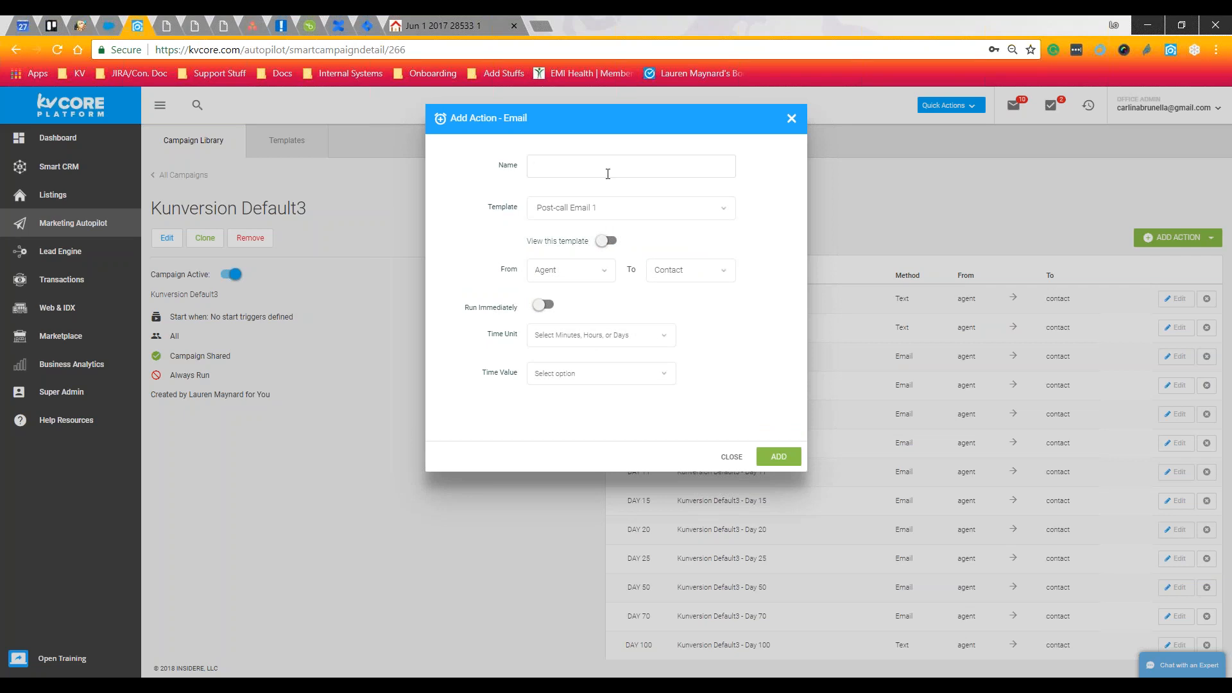
pyautogui.write('Afft')
pyautogui.press('BackSpace')
pyautogui.write('ter Showing - 1')
# Preview the template content and set the email to come from System and go to the Agent
pyautogui.click(606, 242)
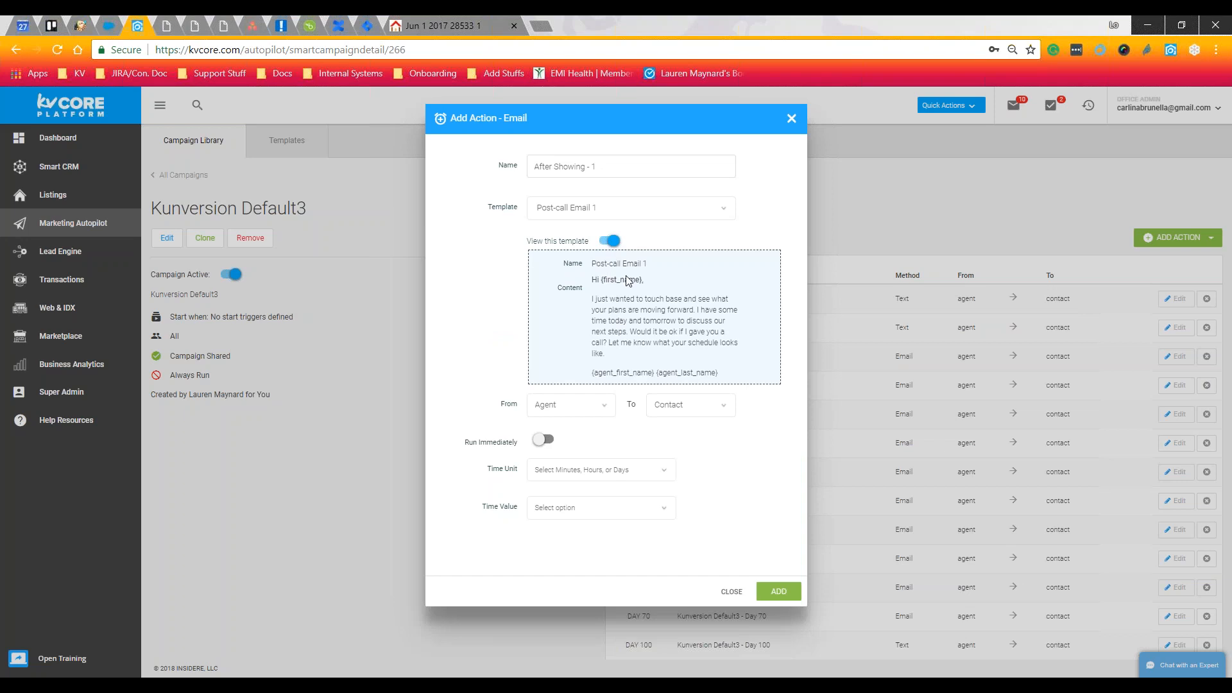
pyautogui.moveTo(666, 301); pyautogui.dragTo(743, 363)
pyautogui.click(674, 345)
pyautogui.click(576, 405)
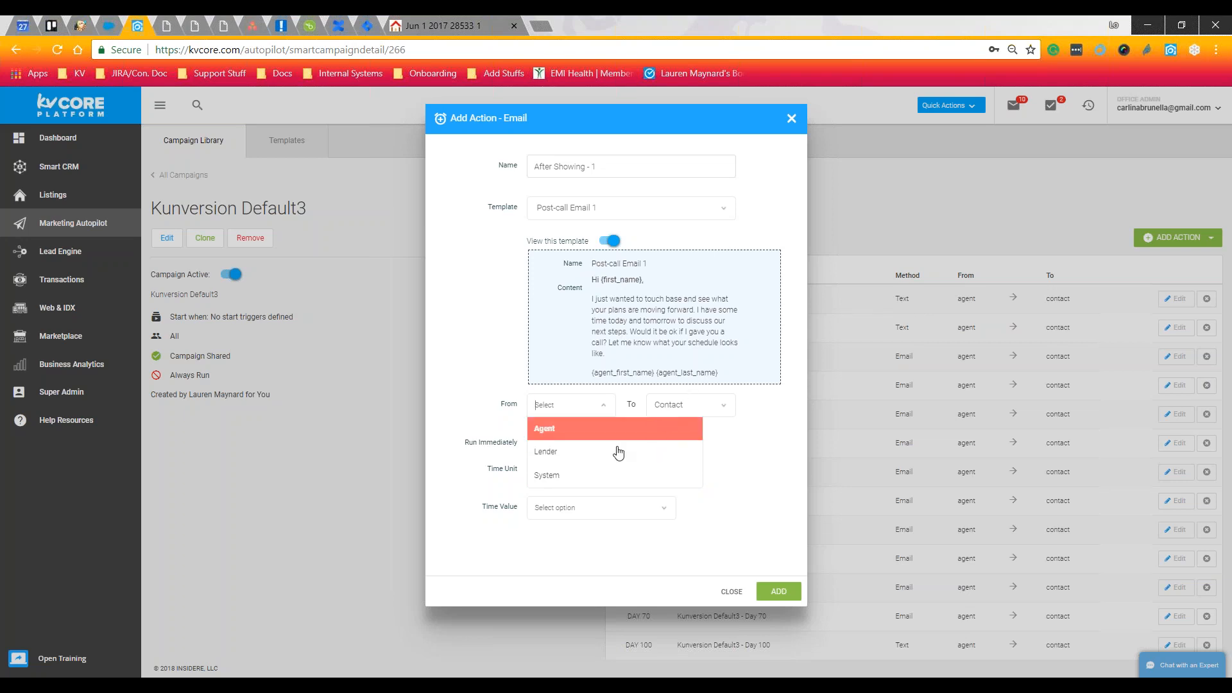
pyautogui.click(559, 476)
pyautogui.click(694, 403)
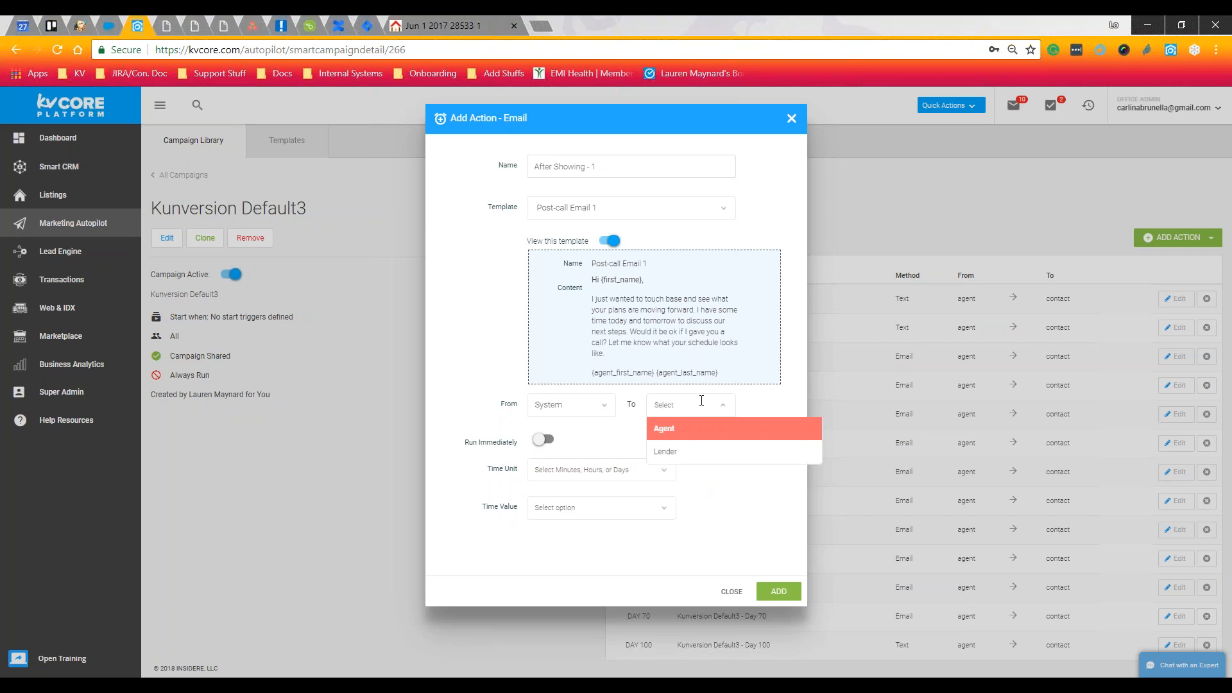
pyautogui.click(732, 428)
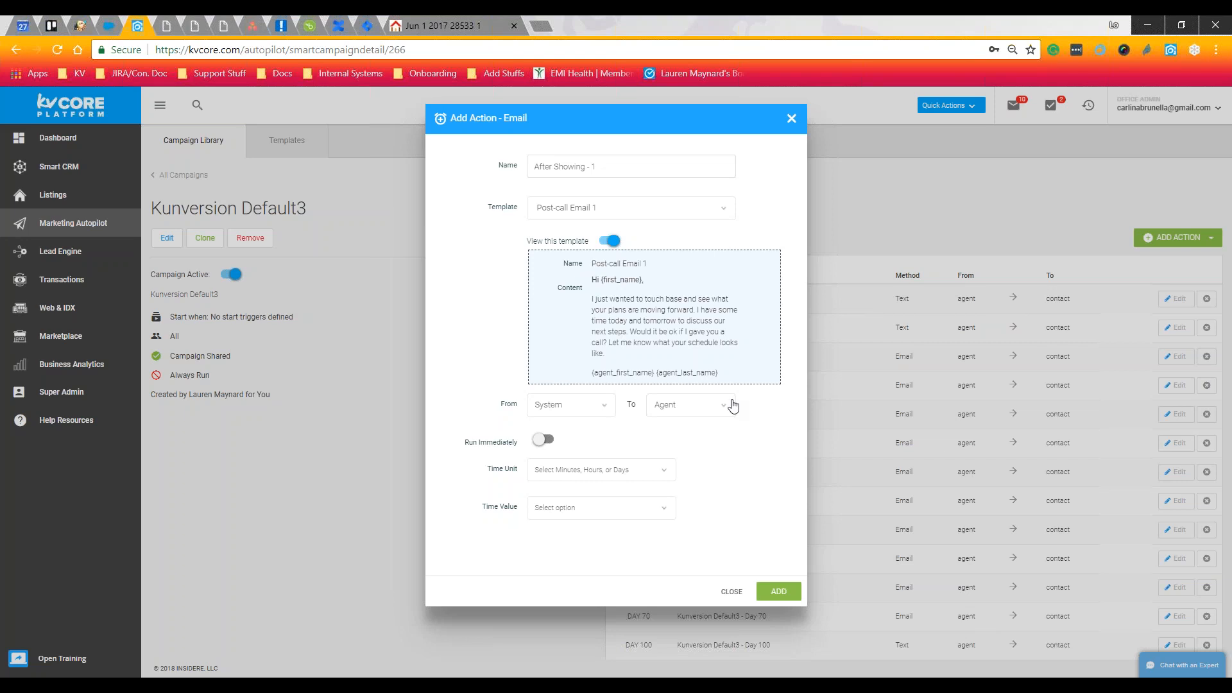
# Turn off Run Immediately, delay the email by 4 Hours, then close the dialog unsaved
pyautogui.click(537, 441)
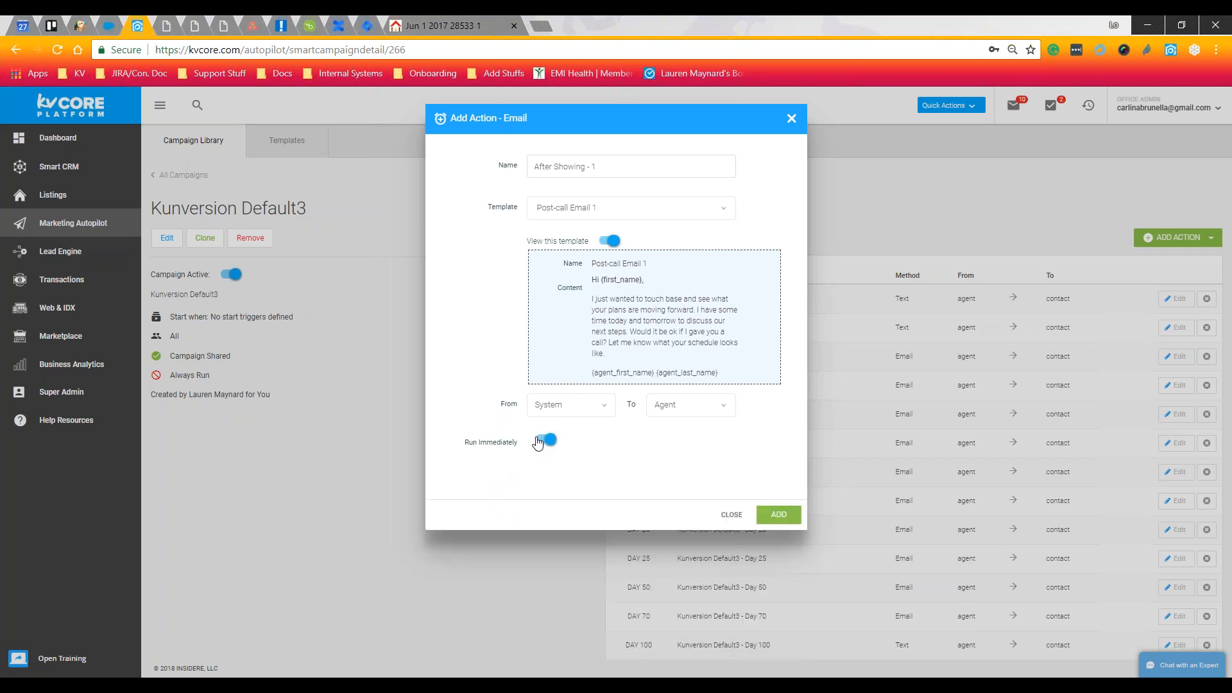
pyautogui.click(538, 442)
pyautogui.click(538, 442)
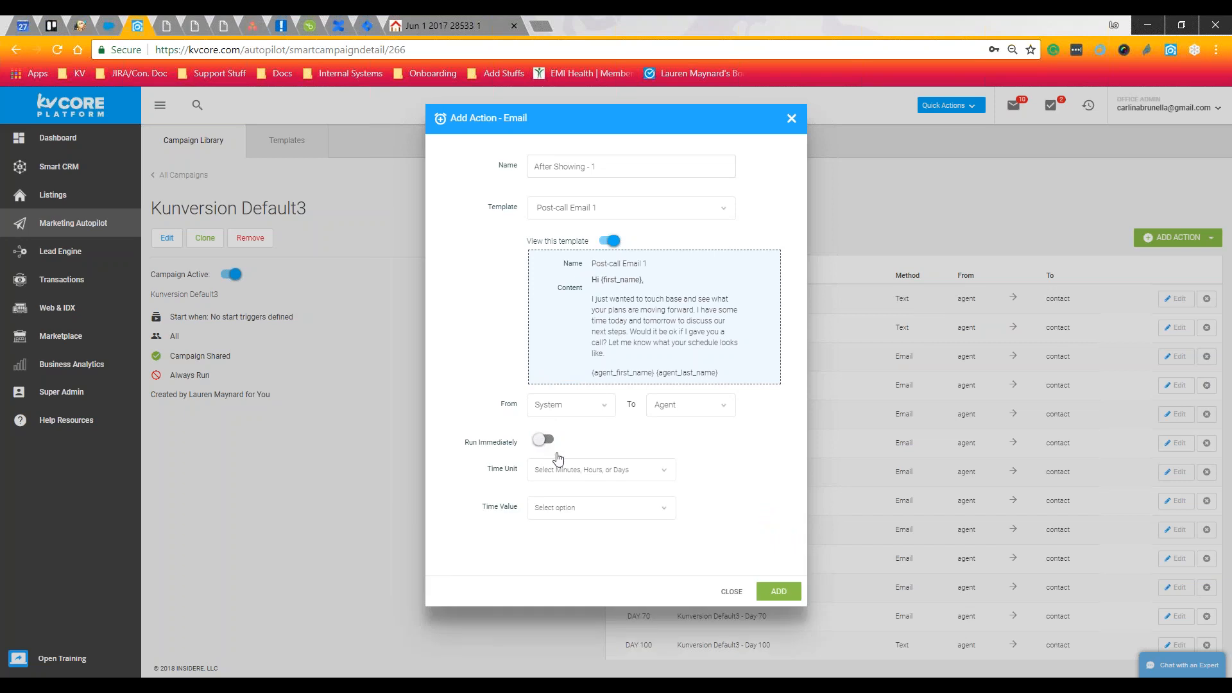
pyautogui.click(588, 470)
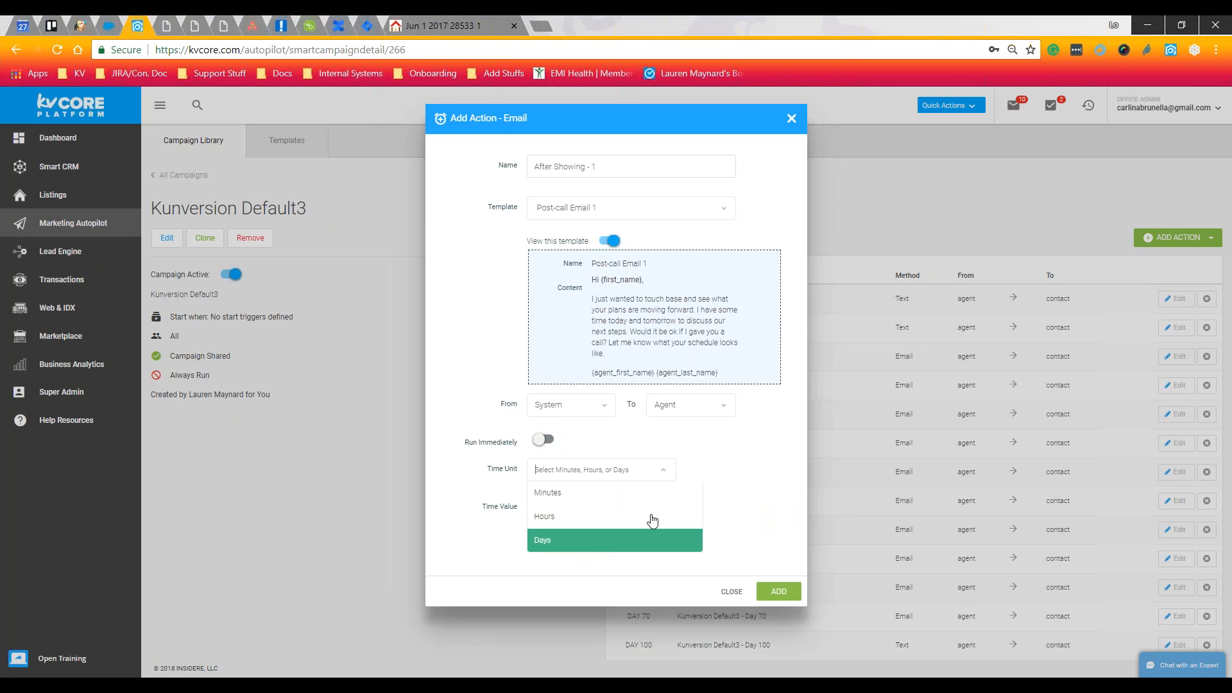
pyautogui.click(718, 488)
pyautogui.click(641, 472)
pyautogui.click(564, 516)
pyautogui.click(584, 508)
pyautogui.click(575, 417)
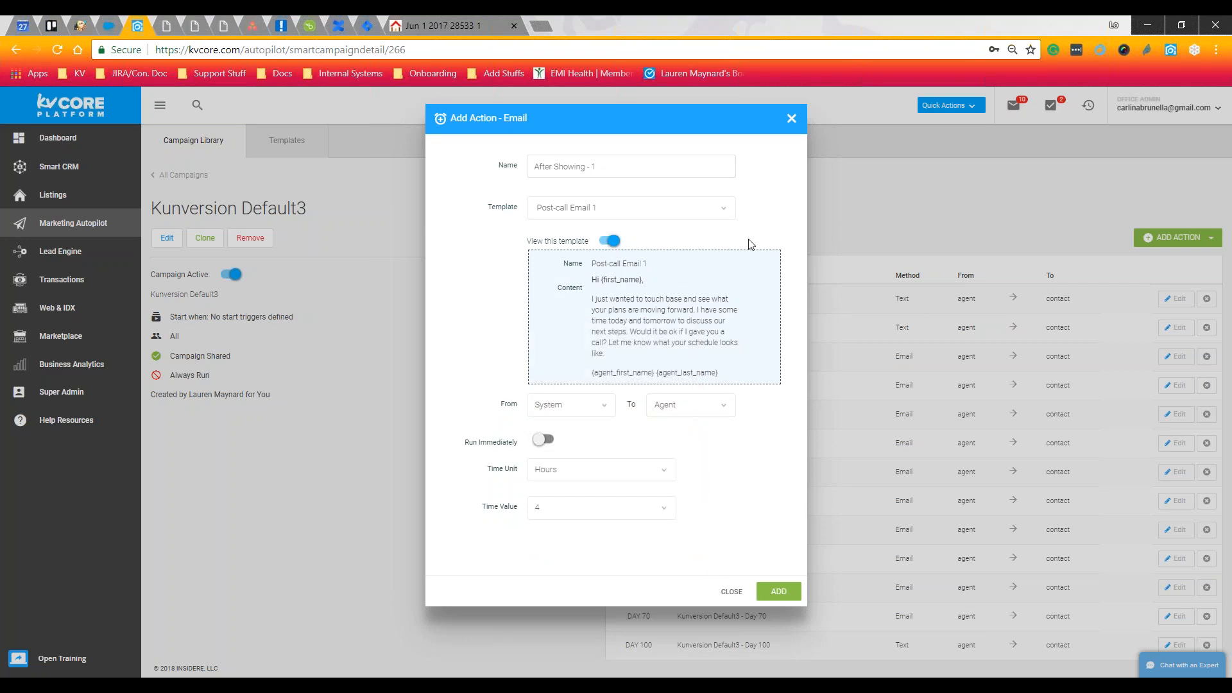
pyautogui.click(791, 119)
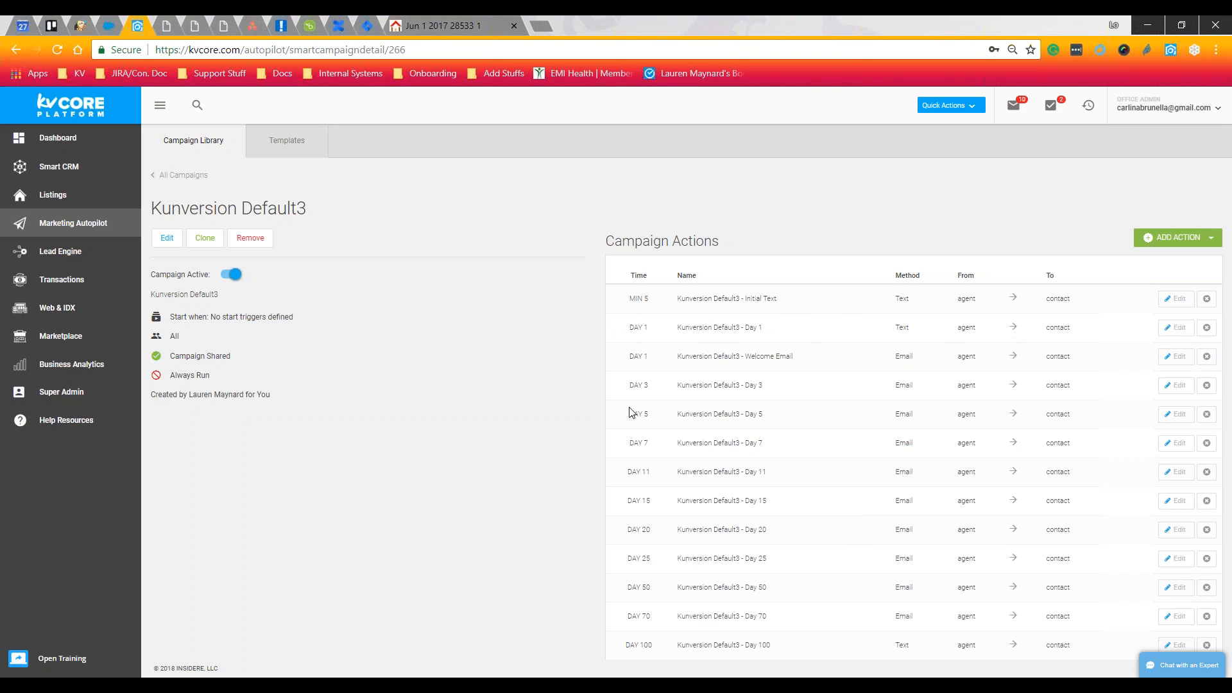
# Remove the DAY 100 action from the Kunversion Default3 campaign
pyautogui.moveTo(907, 311); pyautogui.dragTo(902, 440)
pyautogui.click(898, 440)
pyautogui.click(1207, 645)
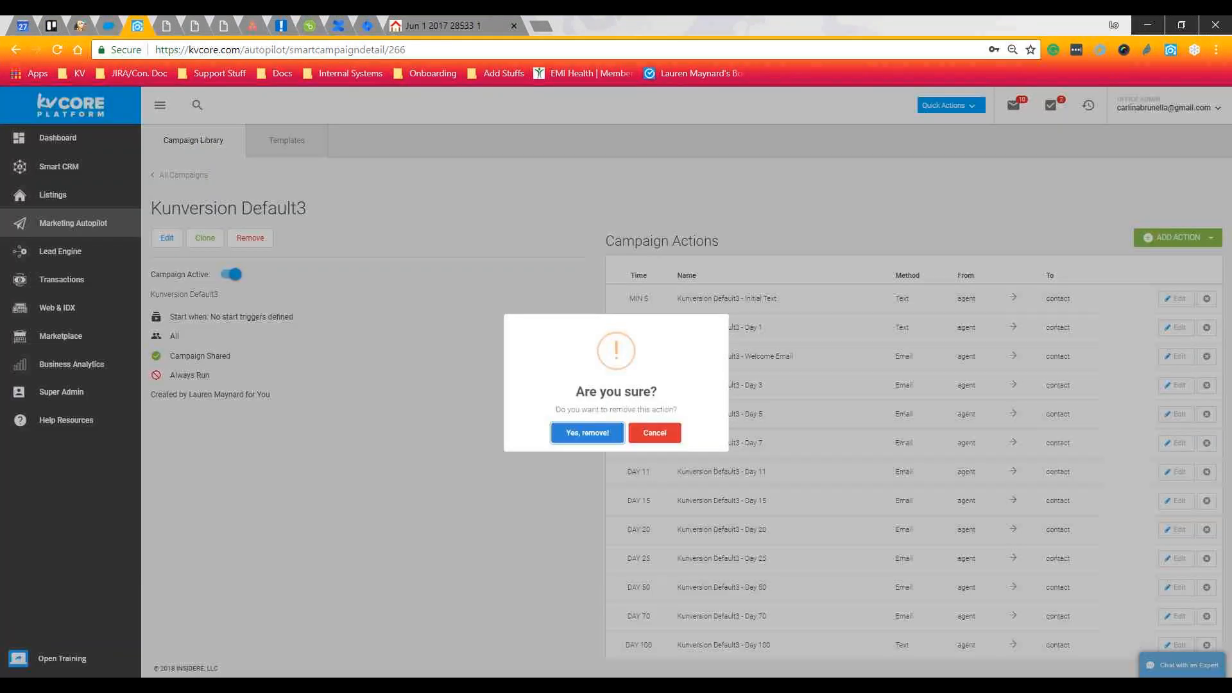
pyautogui.click(553, 448)
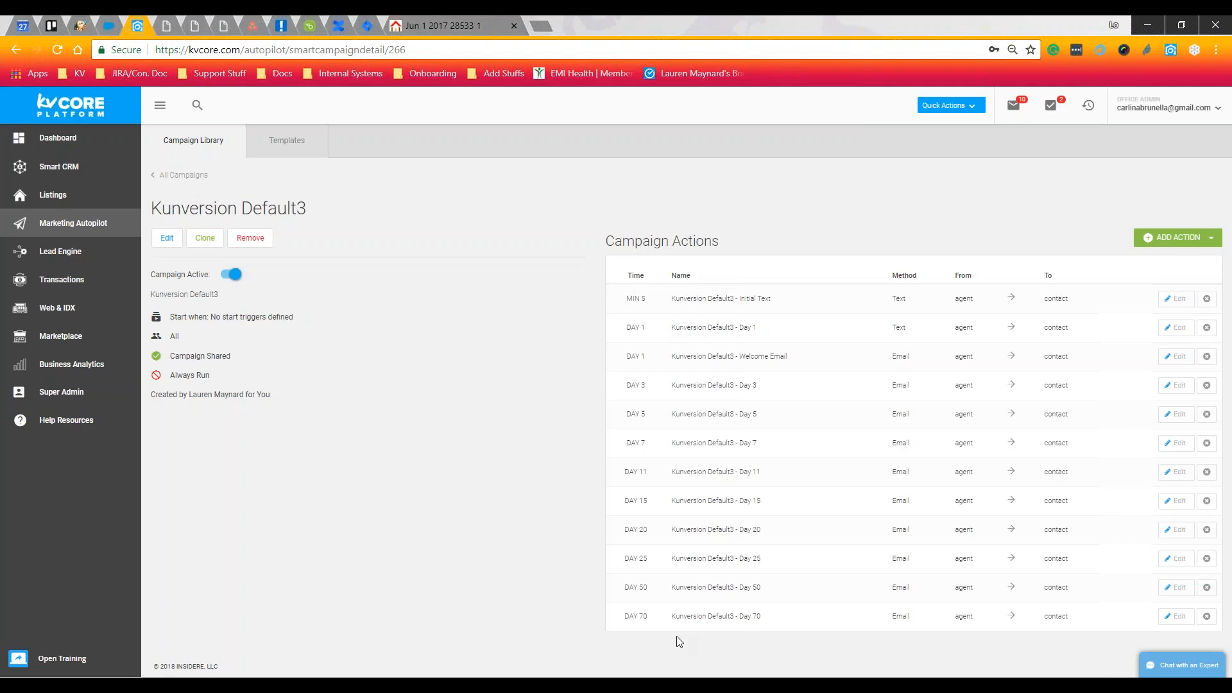
pyautogui.moveTo(615, 619); pyautogui.dragTo(648, 617)
pyautogui.click(791, 624)
# Show the ADD ACTION menu above the Campaign Actions table
pyautogui.click(1155, 247)
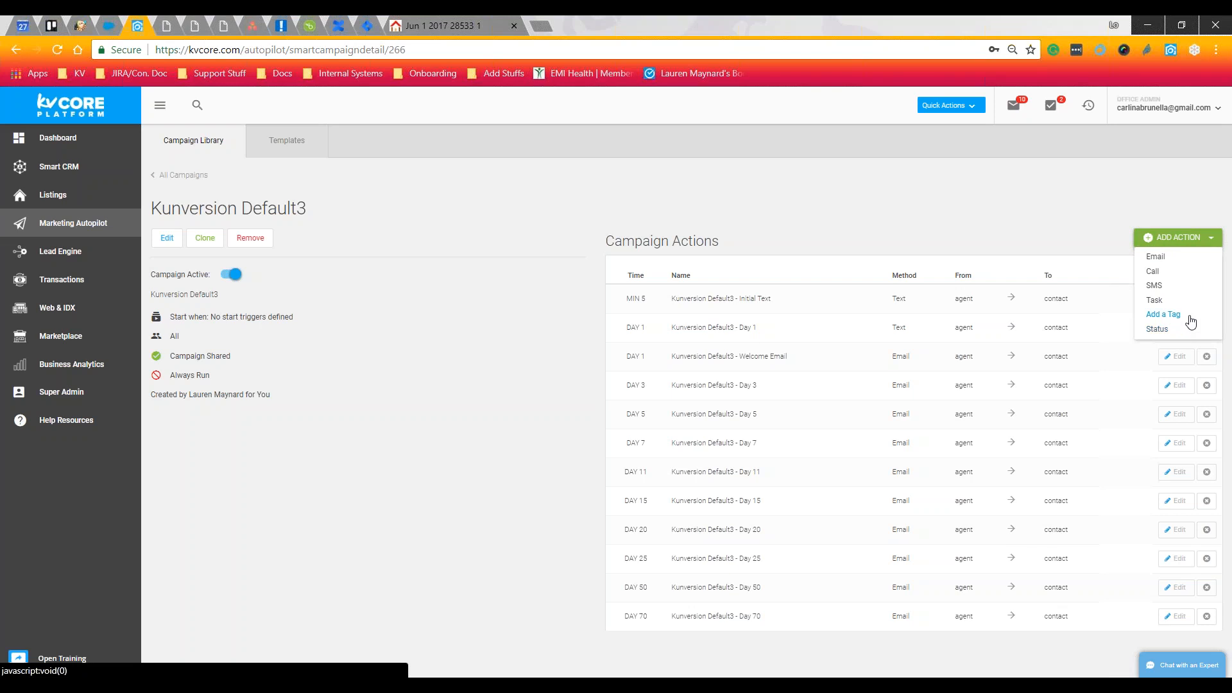
pyautogui.click(1162, 314)
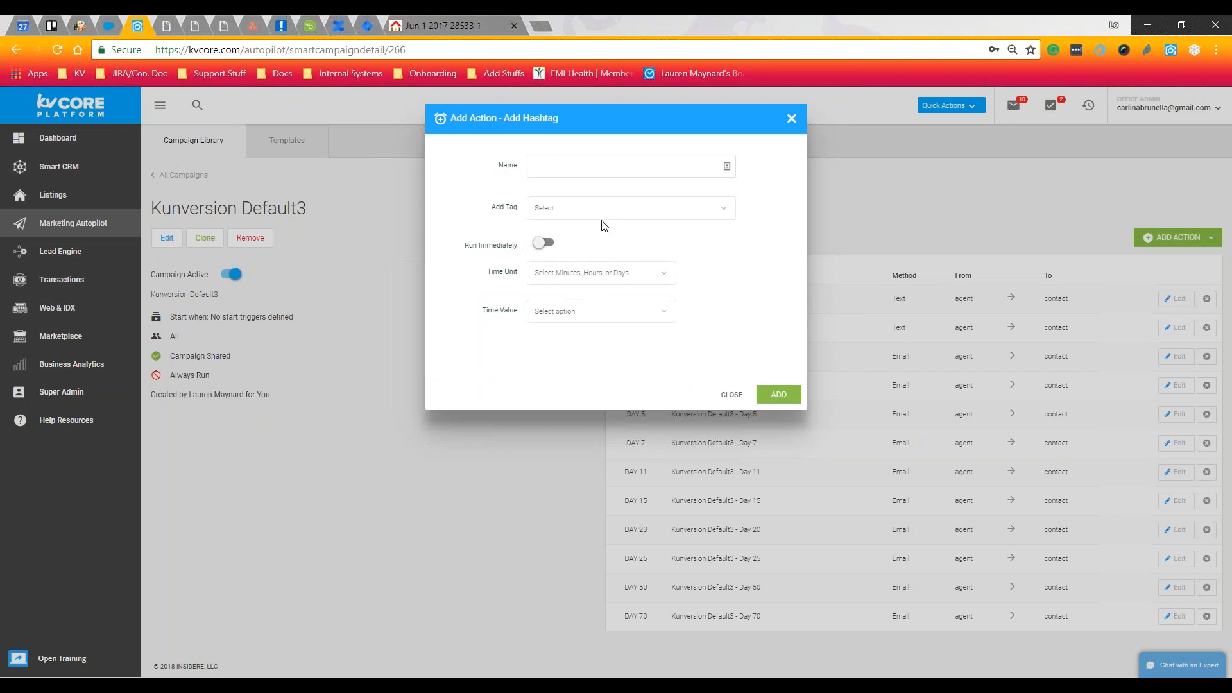
pyautogui.write('tsting')
pyautogui.click(505, 184)
pyautogui.write('test')
pyautogui.click(580, 211)
pyautogui.click(791, 118)
pyautogui.click(1160, 243)
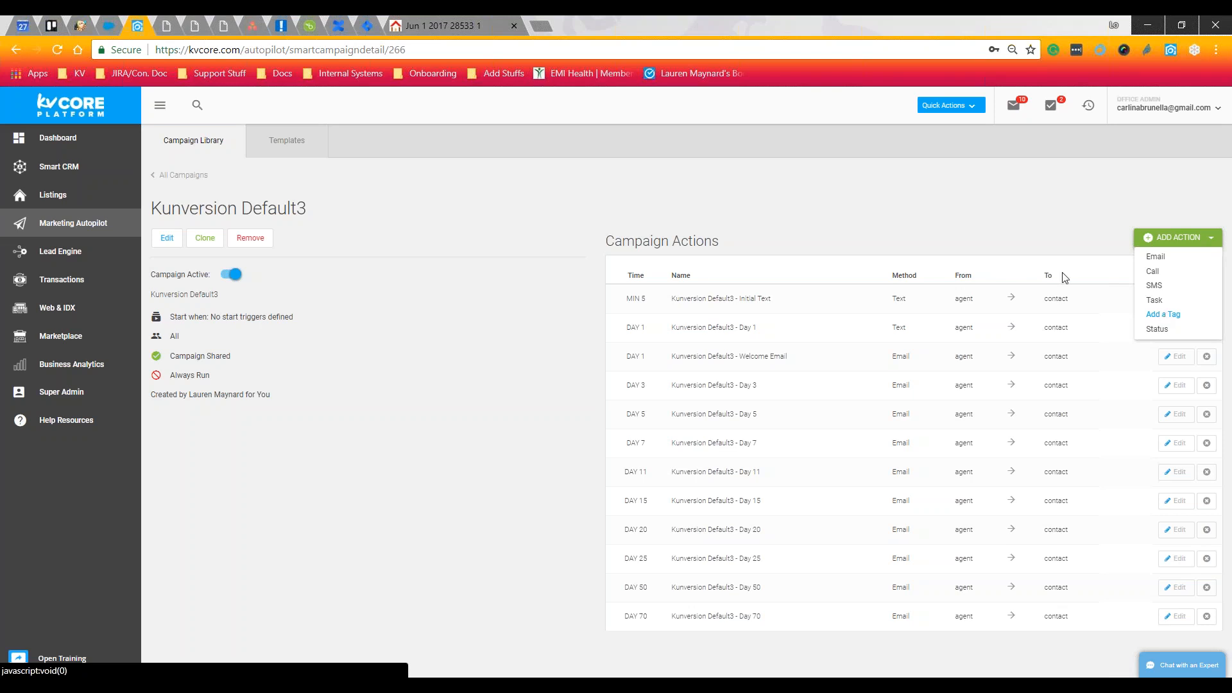
# Dismiss the action type menu and go to the Lead Engine section
pyautogui.click(936, 220)
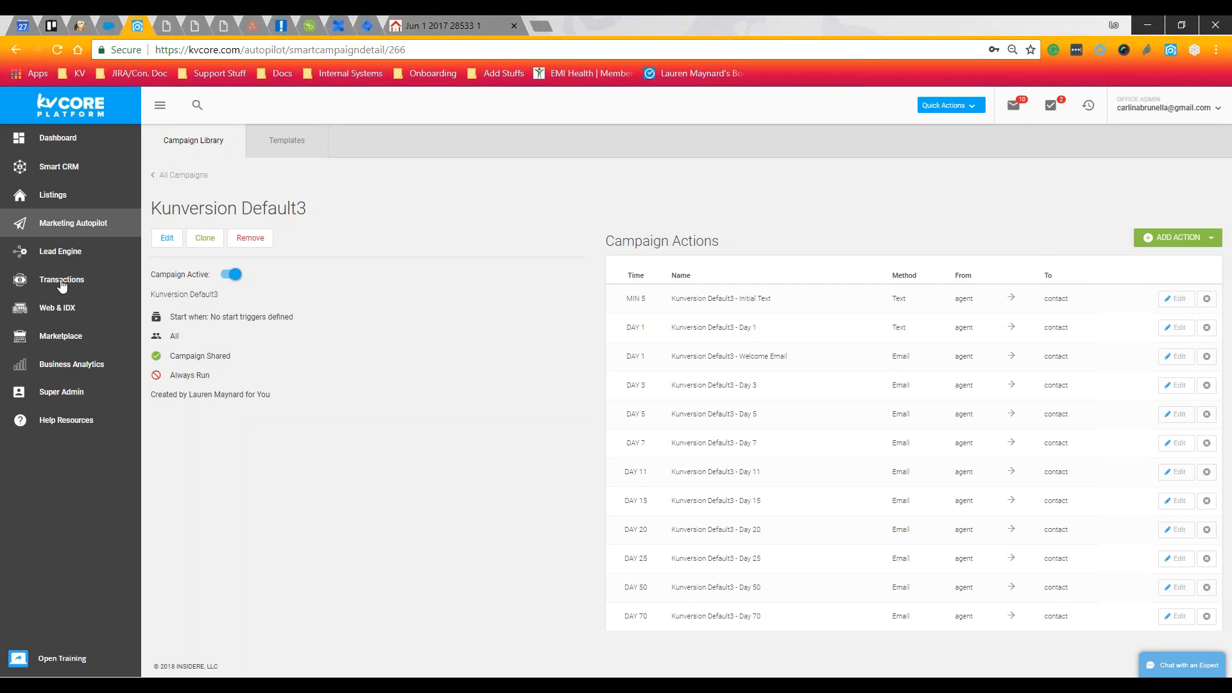
pyautogui.click(107, 256)
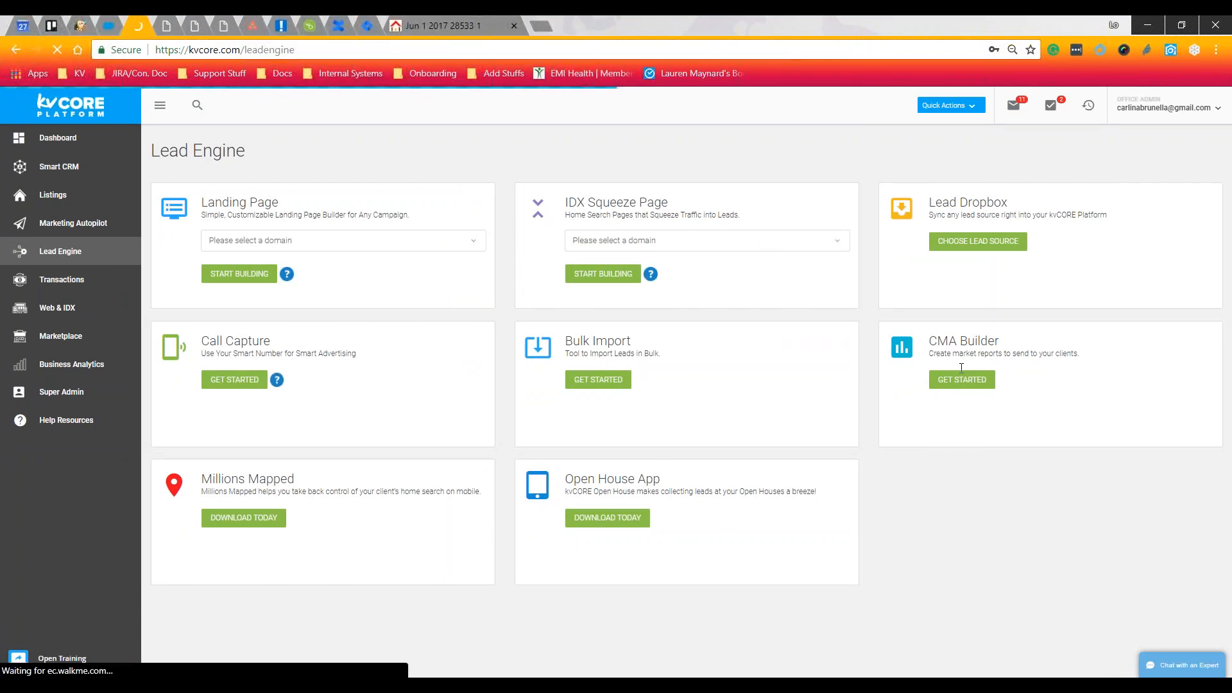
pyautogui.press('ctrl')
pyautogui.press('ctrl')
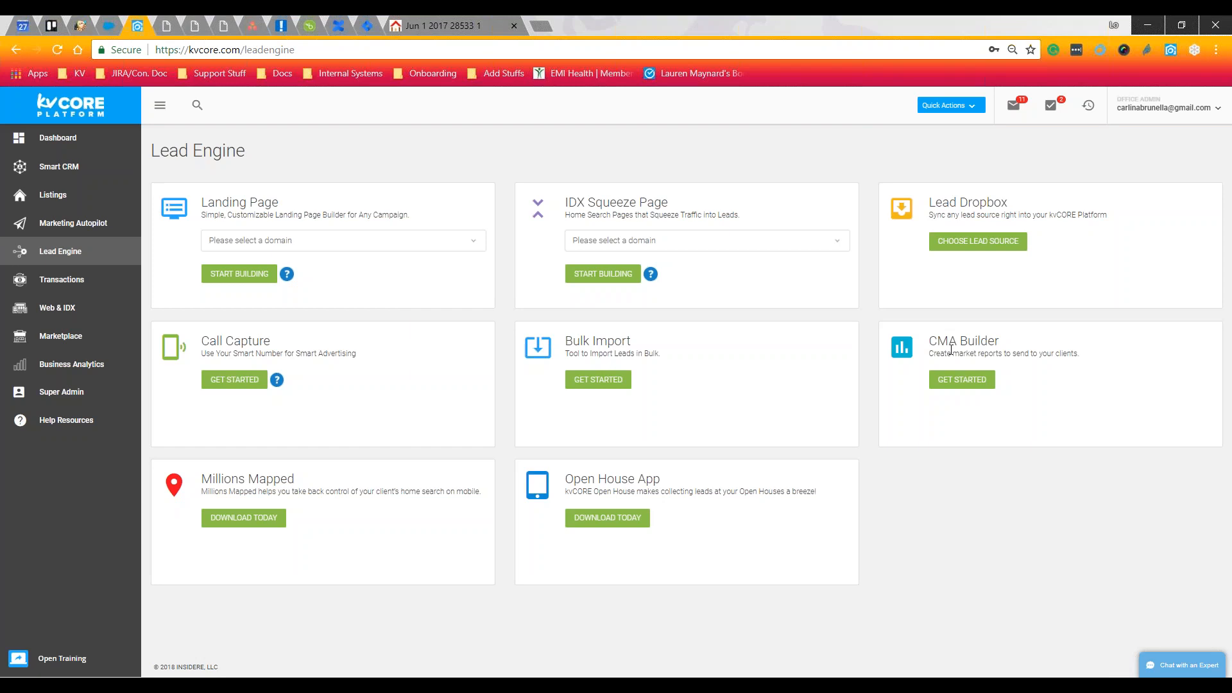
pyautogui.moveTo(295, 479); pyautogui.dragTo(199, 479)
pyautogui.click(340, 510)
# Open the Bulk Import Tool overview from the Lead Engine's Bulk Import card
pyautogui.click(604, 382)
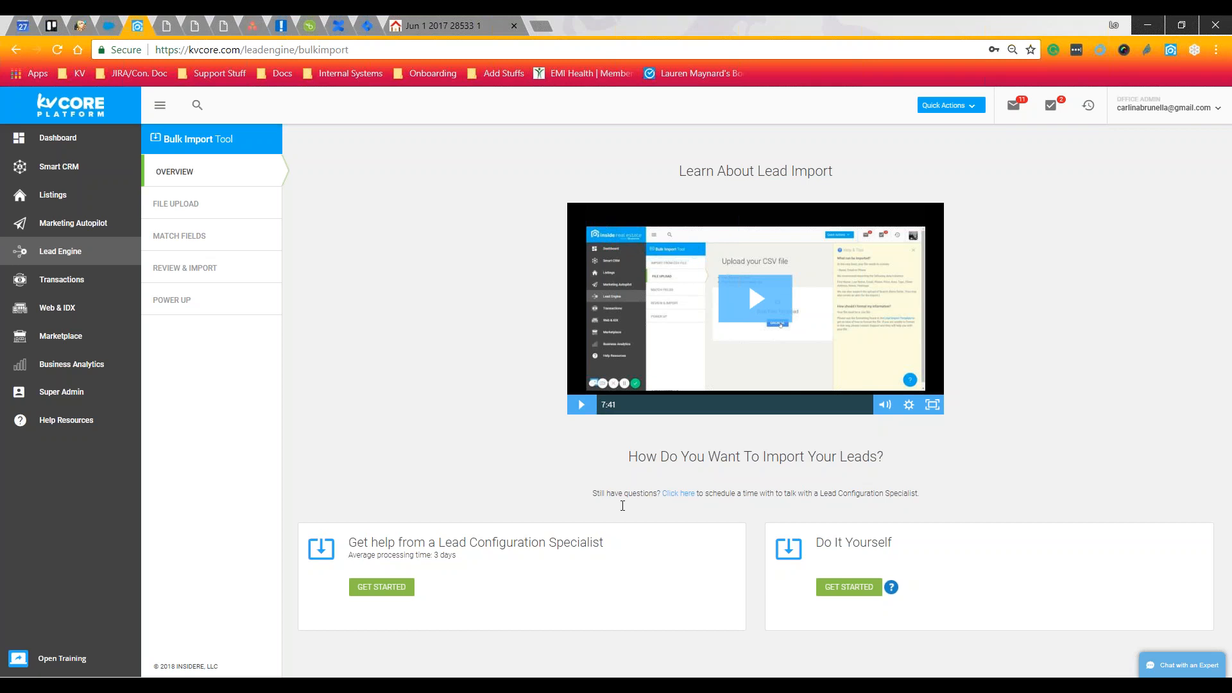
pyautogui.click(834, 558)
# Review the specialist option's 3-day processing time and choose specialist-assisted lead import
pyautogui.moveTo(432, 556); pyautogui.dragTo(471, 568)
pyautogui.click(471, 569)
pyautogui.click(682, 494)
pyautogui.click(674, 493)
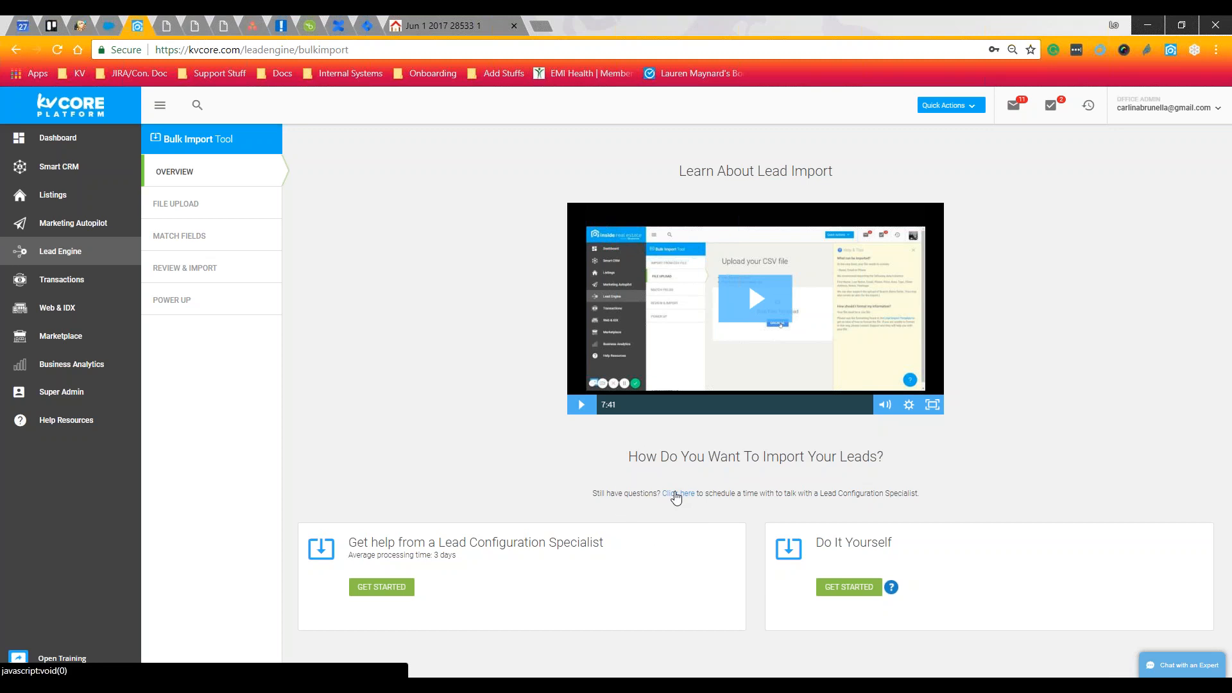
pyautogui.click(388, 594)
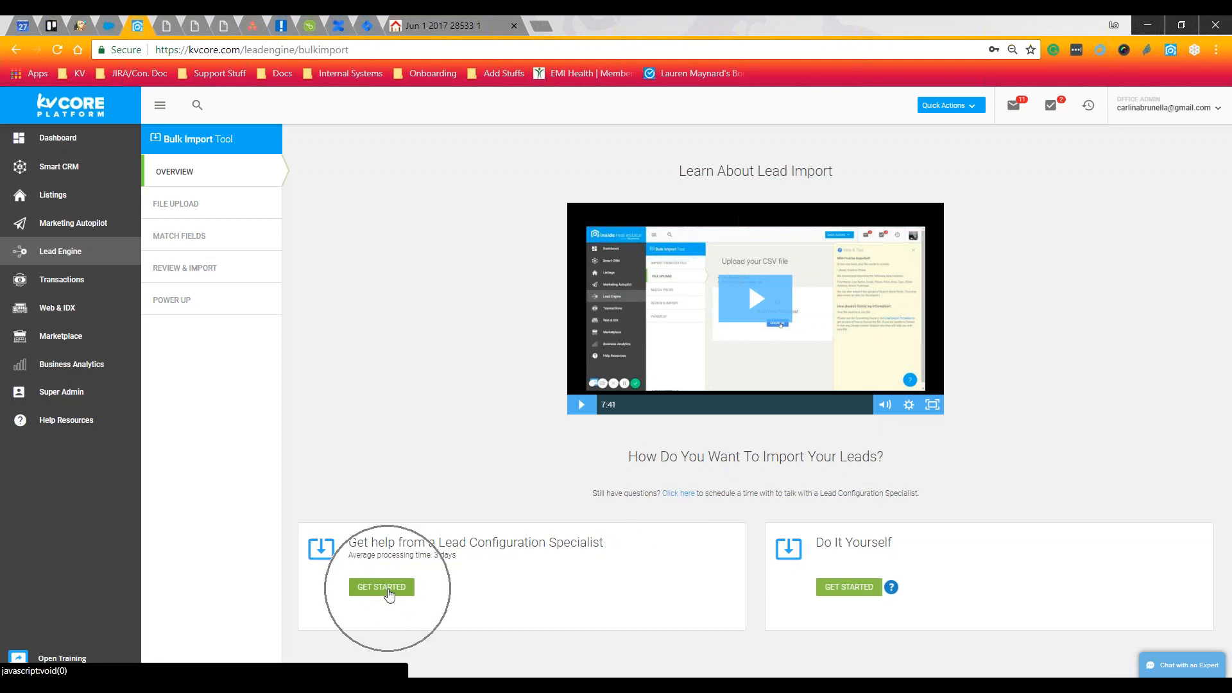